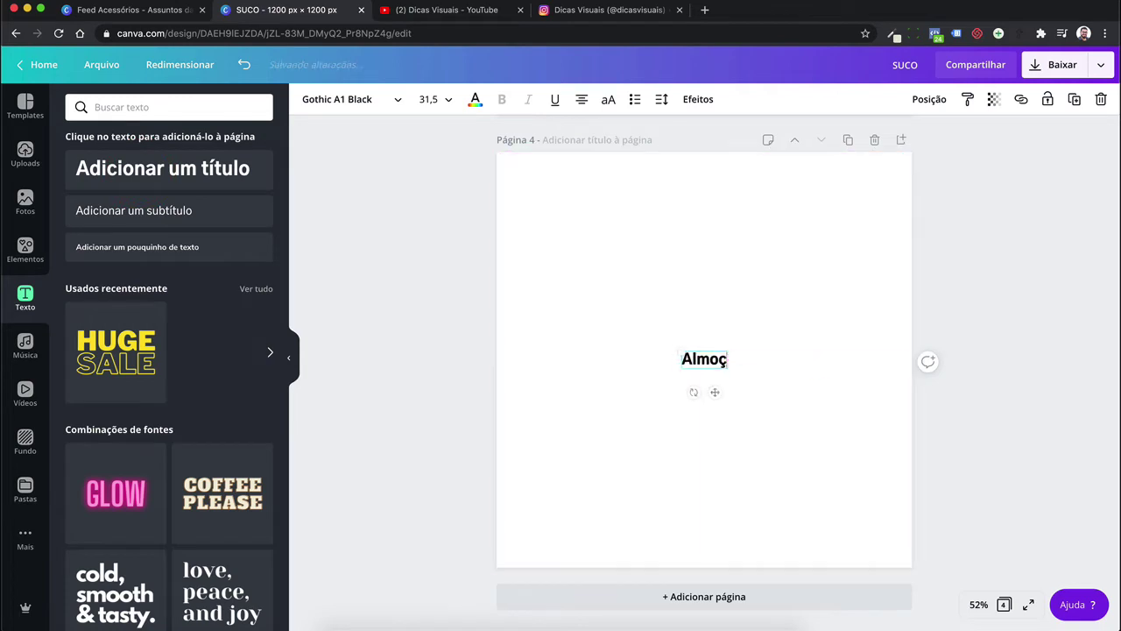
Enlarge the "Almoço" text on page 4 to font size 185
{"action": "left_click_drag", "start_coordinate": [679, 352], "coordinate": [548, 298]}
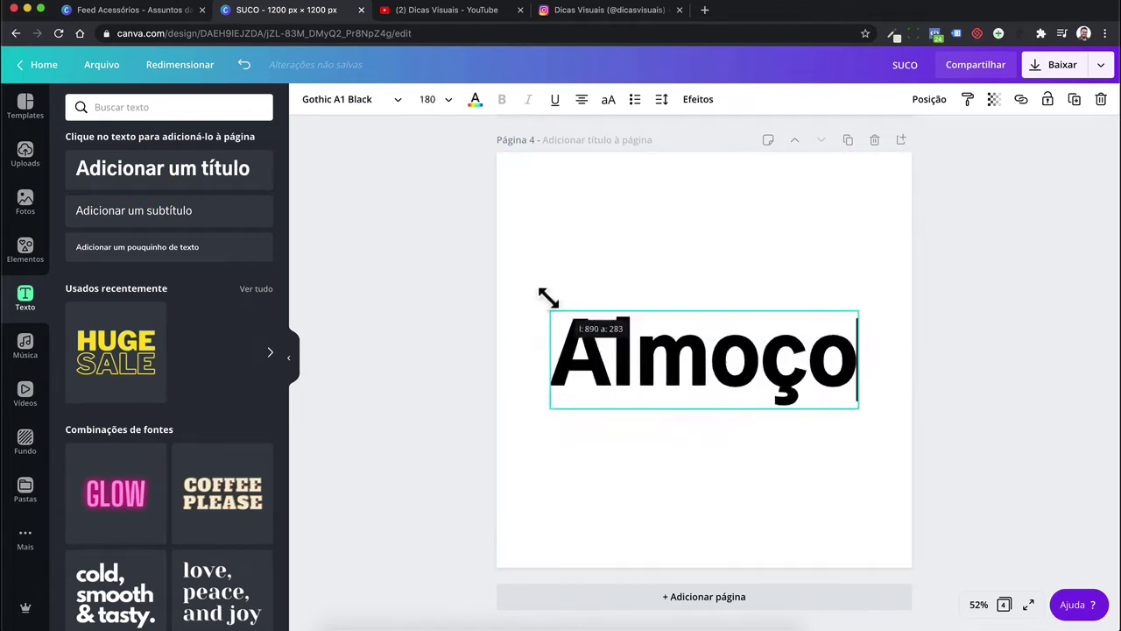
{"action": "left_click", "coordinate": [588, 267]}
{"action": "left_click", "coordinate": [605, 331]}
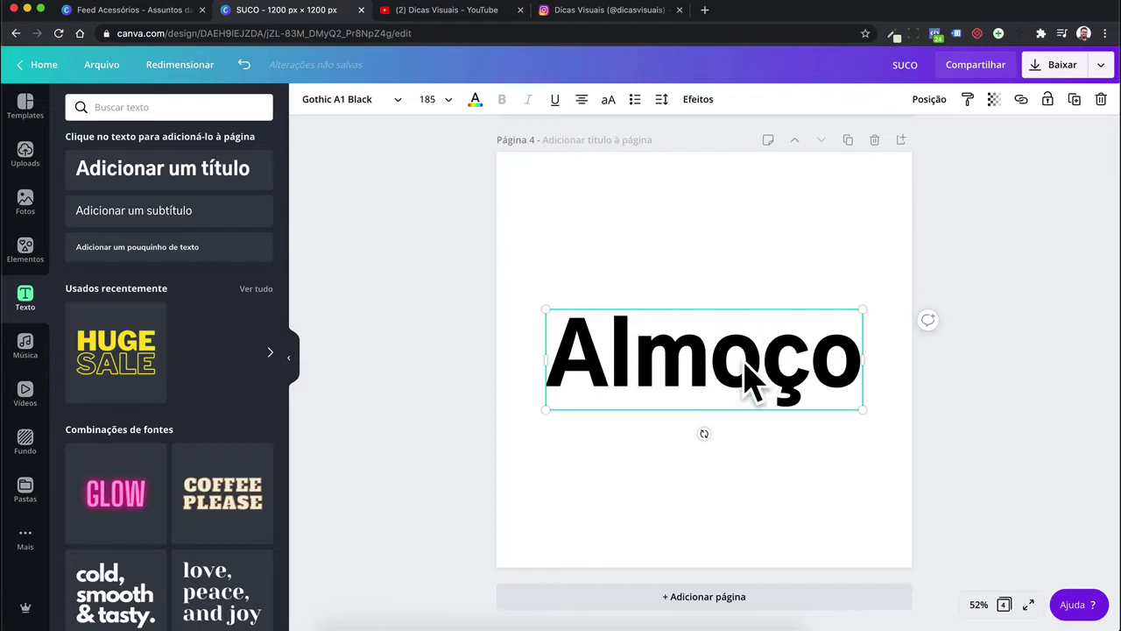
Review the available text effects and apply the Sombreado effect to the "Almoço" text
{"action": "left_click", "coordinate": [690, 103]}
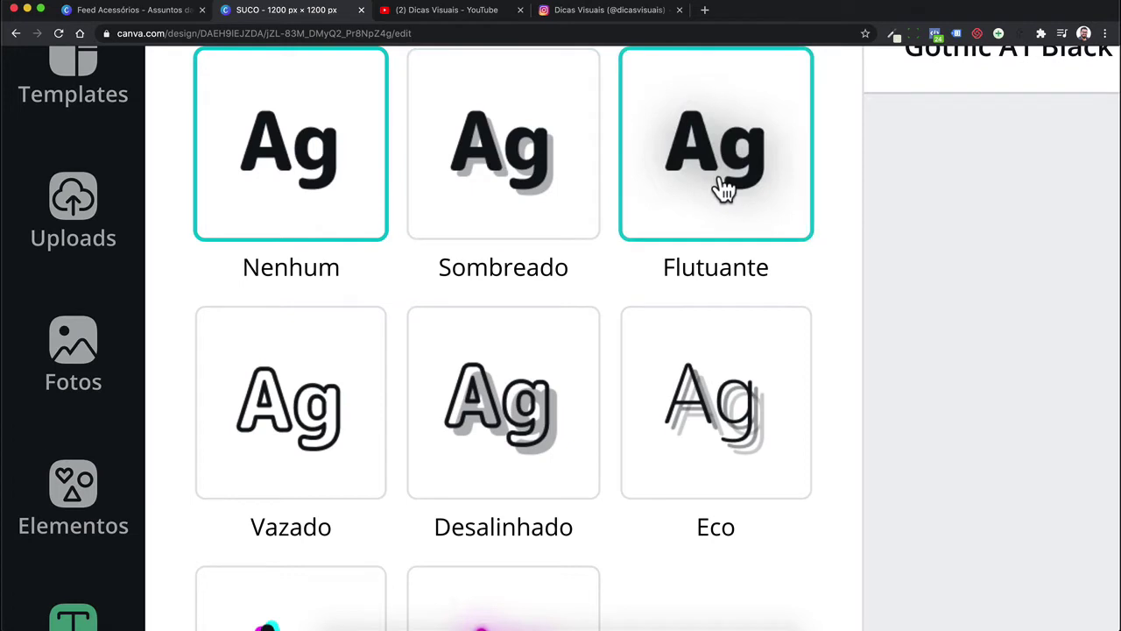
{"action": "scroll", "coordinate": [716, 187], "scroll_direction": "down", "scroll_amount": 2}
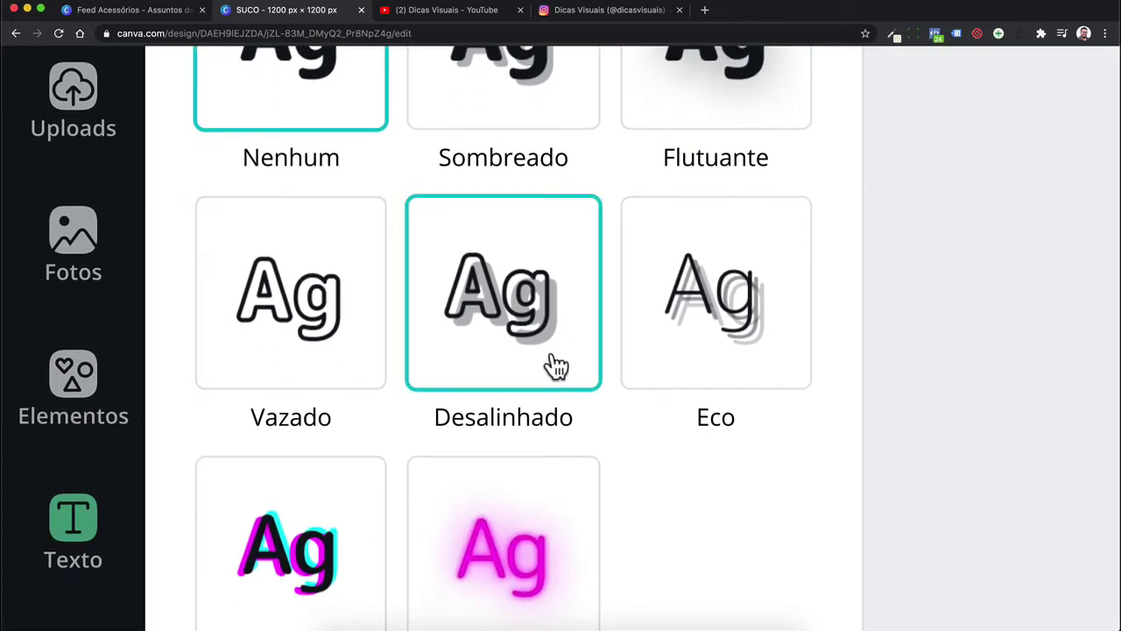
{"action": "scroll", "coordinate": [551, 368], "scroll_direction": "down", "scroll_amount": 1}
{"action": "scroll", "coordinate": [725, 324], "scroll_direction": "down", "scroll_amount": 2}
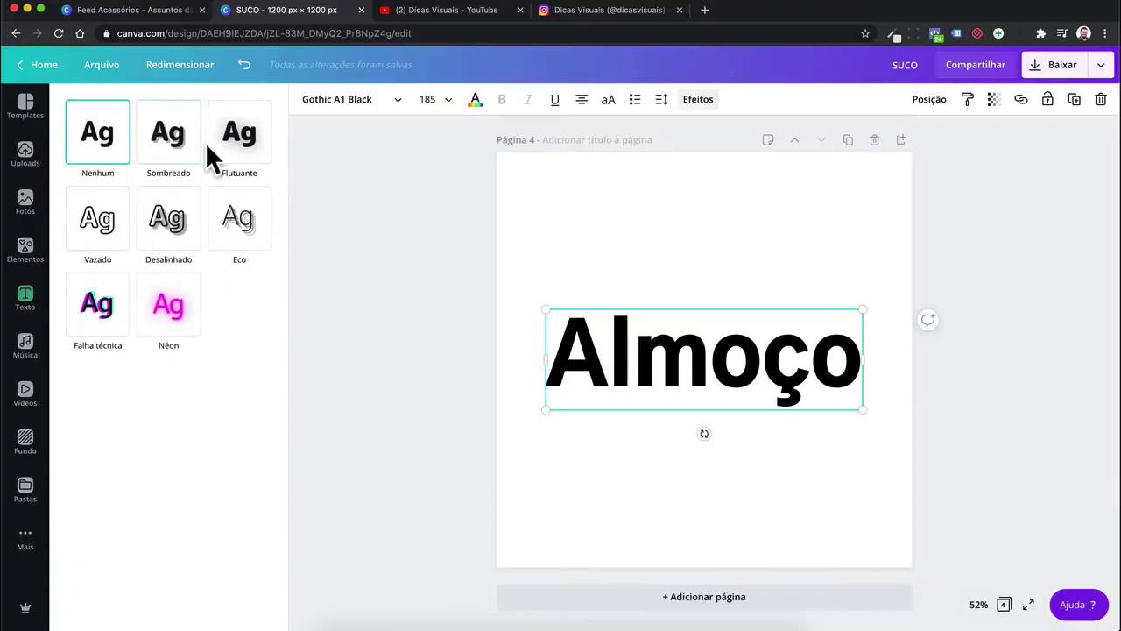
{"action": "left_click", "coordinate": [88, 151]}
{"action": "left_click", "coordinate": [156, 147]}
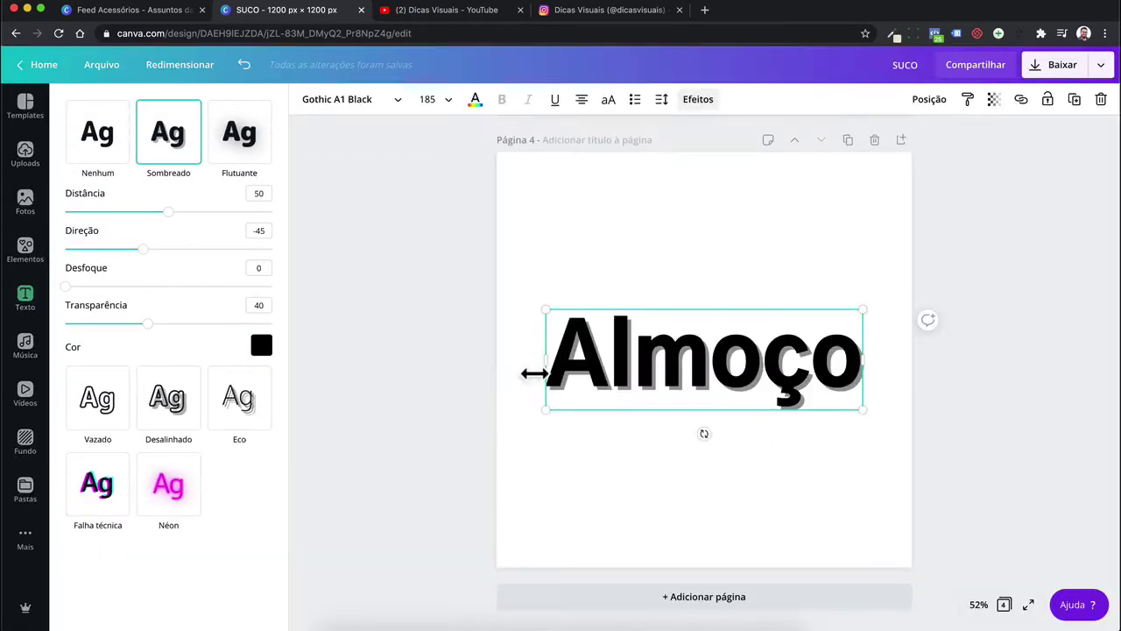
Set the shadow's Distância to 100, Direção to 9, Desfoque to 29 and Transparência to 15
{"action": "left_click_drag", "start_coordinate": [168, 211], "coordinate": [295, 213]}
{"action": "left_click_drag", "start_coordinate": [142, 248], "coordinate": [173, 248]}
{"action": "left_click_drag", "start_coordinate": [66, 287], "coordinate": [101, 331]}
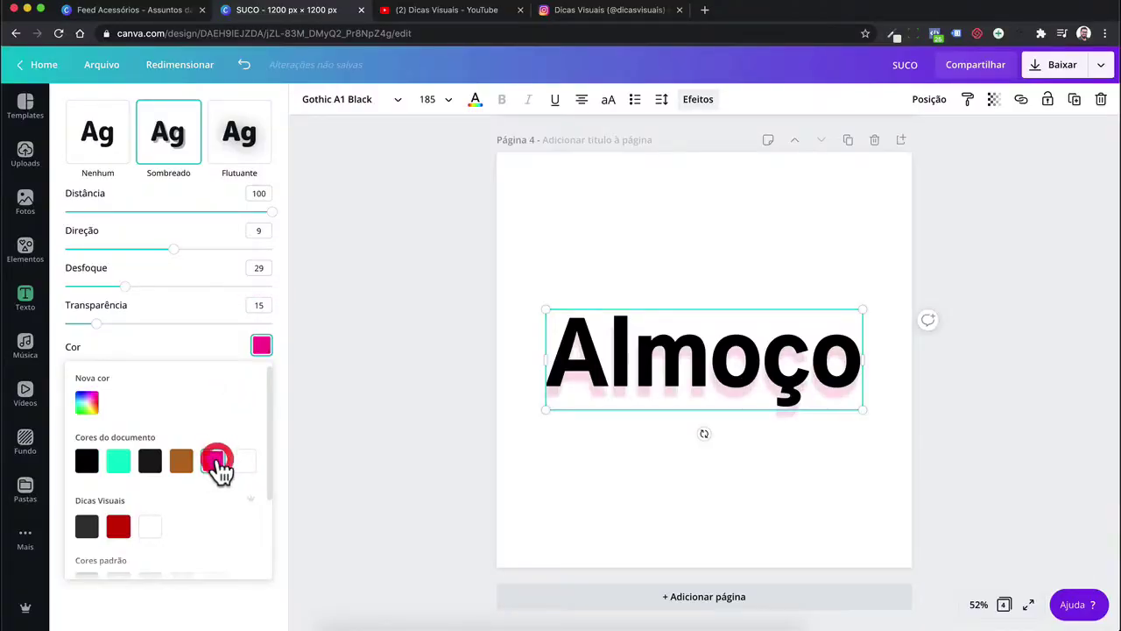
Try several document colours for the shadow, leaving it brown, and colour the "Almoço" text turquoise
{"action": "left_click", "coordinate": [150, 460]}
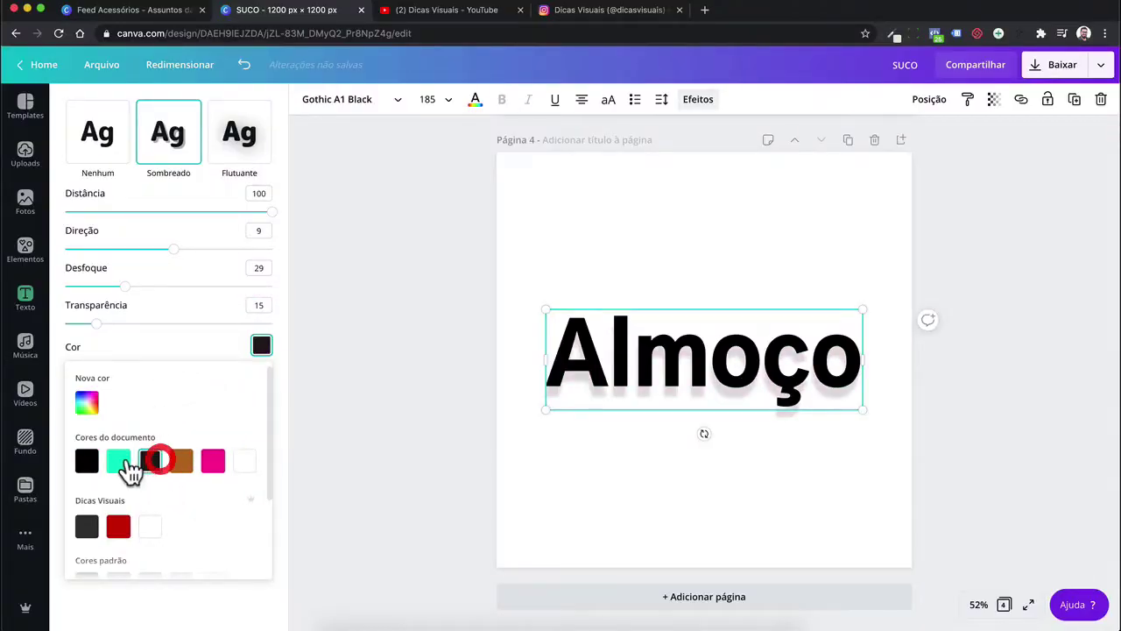
{"action": "left_click", "coordinate": [125, 464]}
{"action": "left_click", "coordinate": [183, 465]}
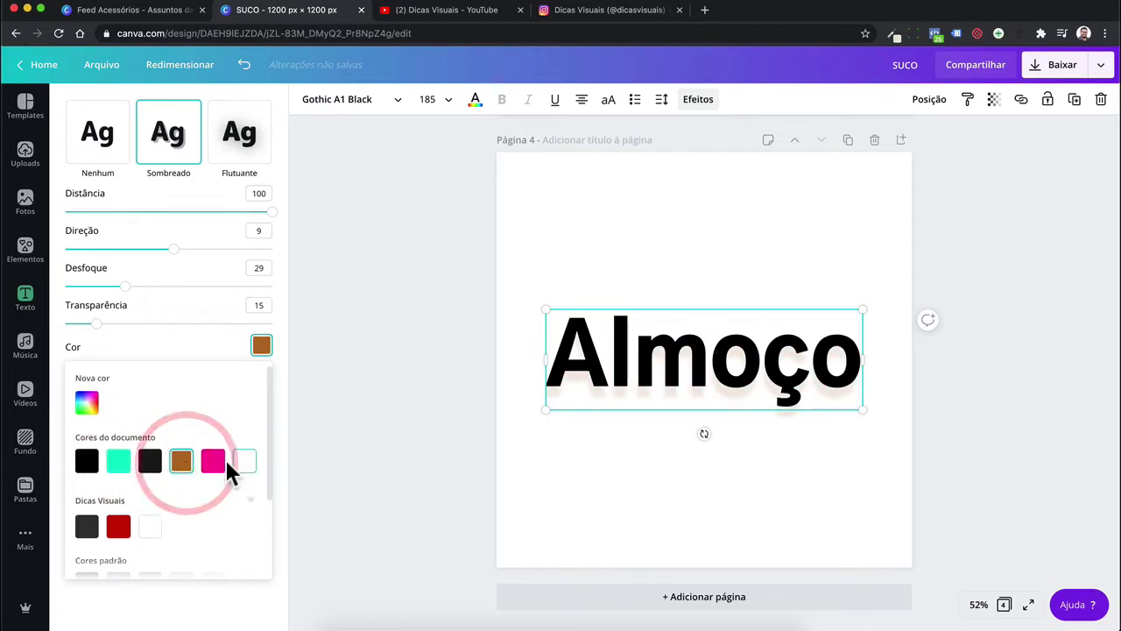
{"action": "left_click", "coordinate": [164, 344]}
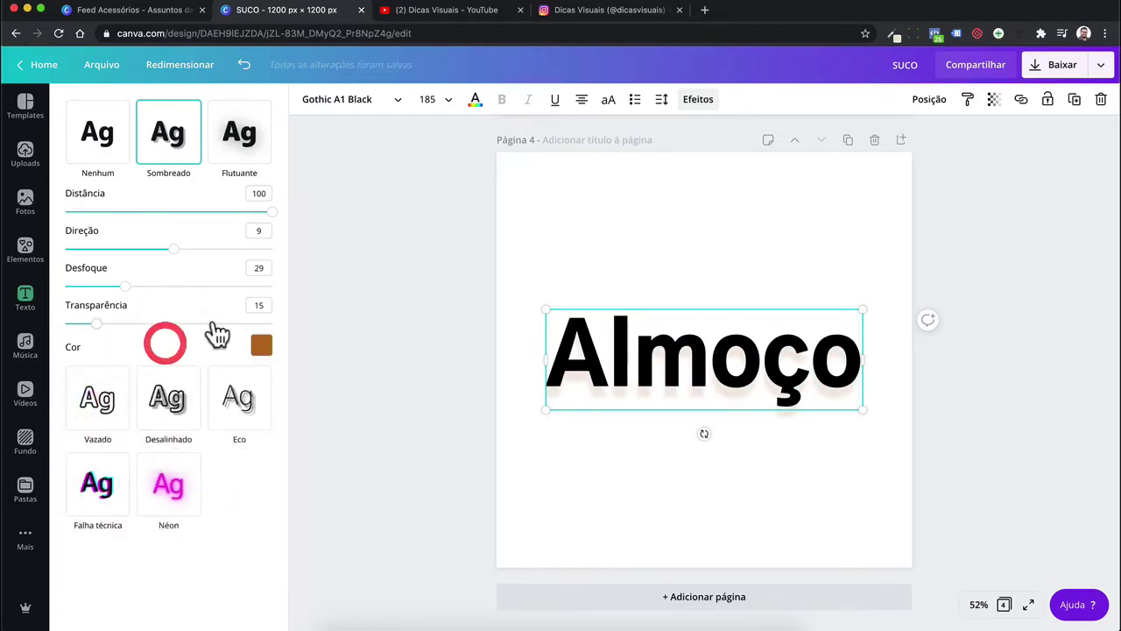
{"action": "left_click", "coordinate": [476, 103]}
{"action": "left_click", "coordinate": [119, 235]}
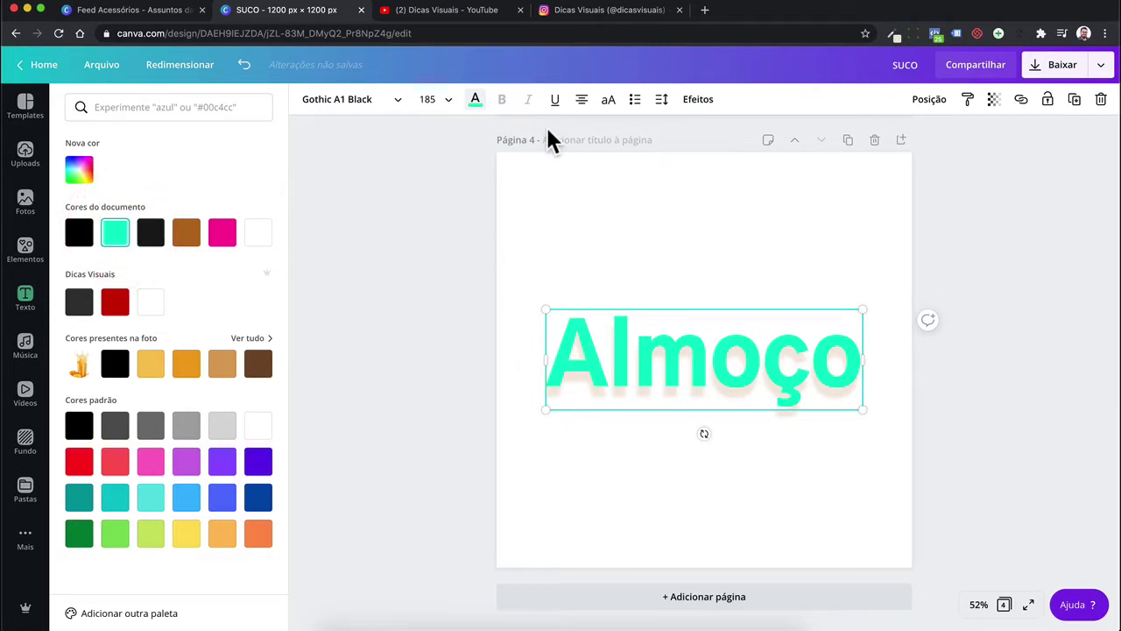
Apply the Flutuante effect to the "Almoço" text with an Intensidade of 79
{"action": "left_click", "coordinate": [701, 104]}
{"action": "mouse_move", "coordinate": [187, 212]}
{"action": "left_mouse_down"}
{"action": "mouse_move", "coordinate": [156, 218]}
{"action": "mouse_move", "coordinate": [240, 220]}
{"action": "mouse_move", "coordinate": [146, 218]}
{"action": "mouse_move", "coordinate": [188, 219]}
{"action": "left_mouse_up"}
{"action": "left_click", "coordinate": [238, 151]}
{"action": "left_click", "coordinate": [188, 218]}
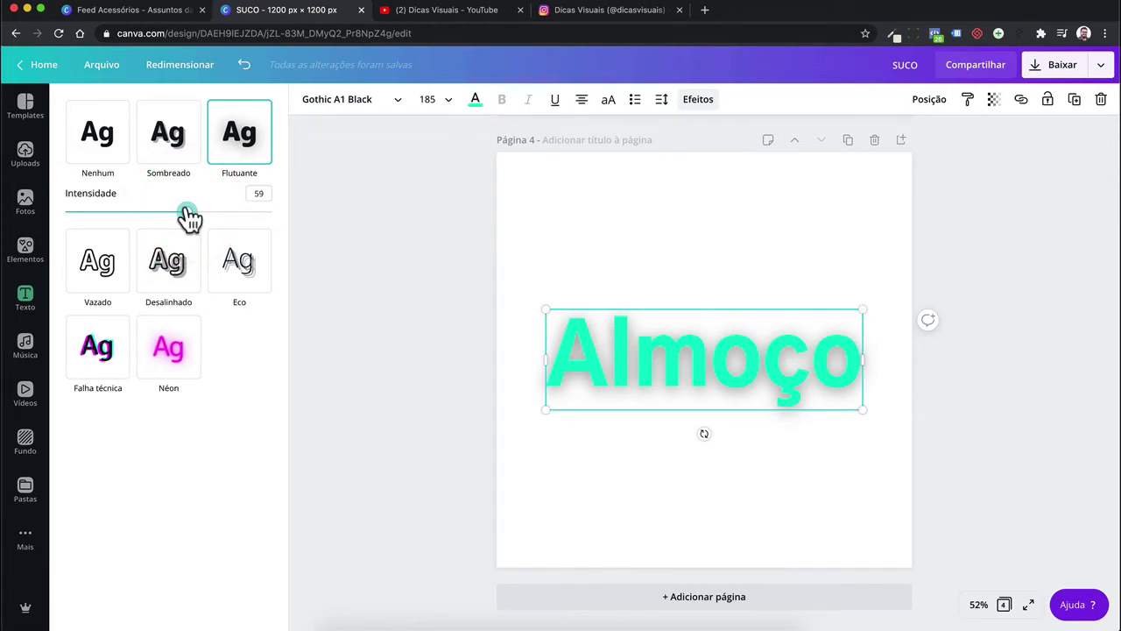
{"action": "left_click_drag", "start_coordinate": [189, 218], "coordinate": [226, 219]}
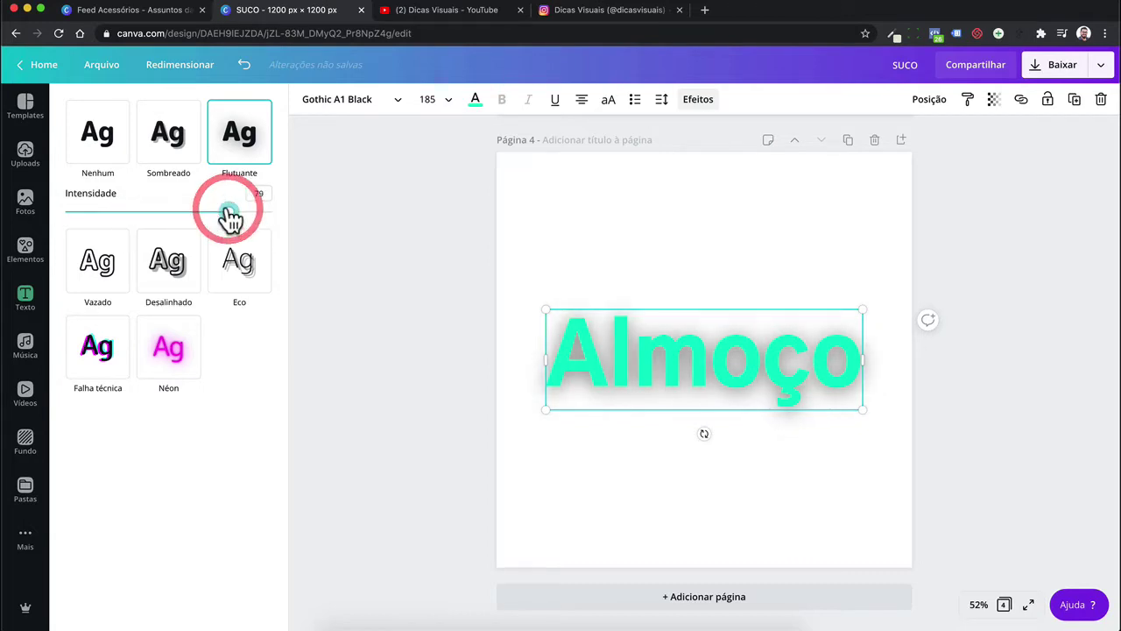
Set the background of page 4 to the turquoise document colour
{"action": "left_click", "coordinate": [523, 190]}
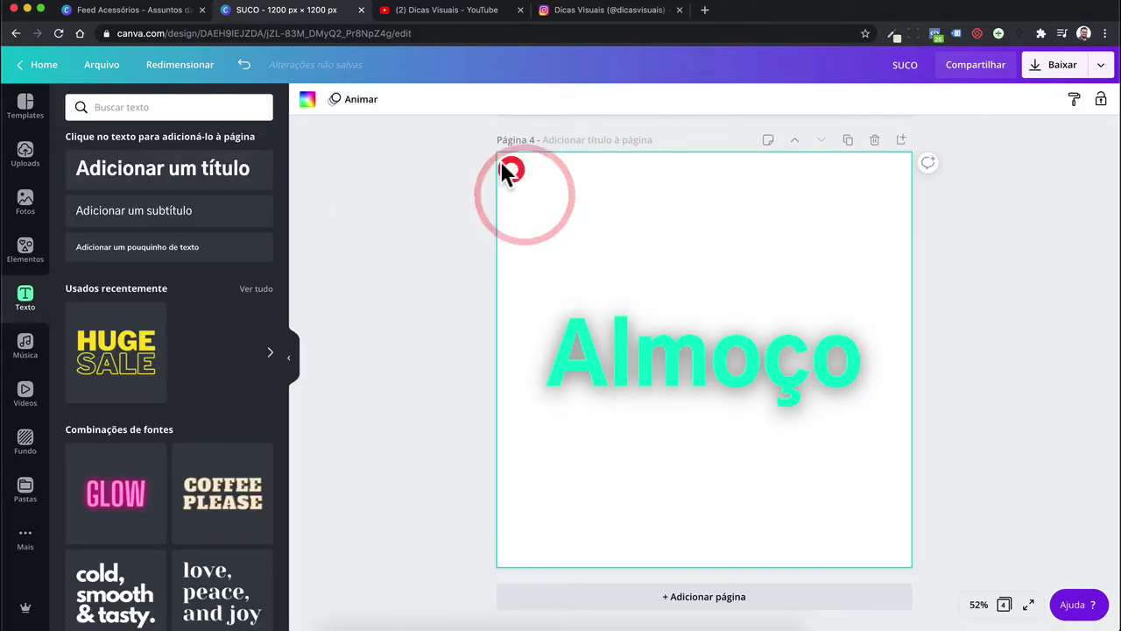
{"action": "left_click", "coordinate": [307, 99]}
{"action": "left_click", "coordinate": [115, 235]}
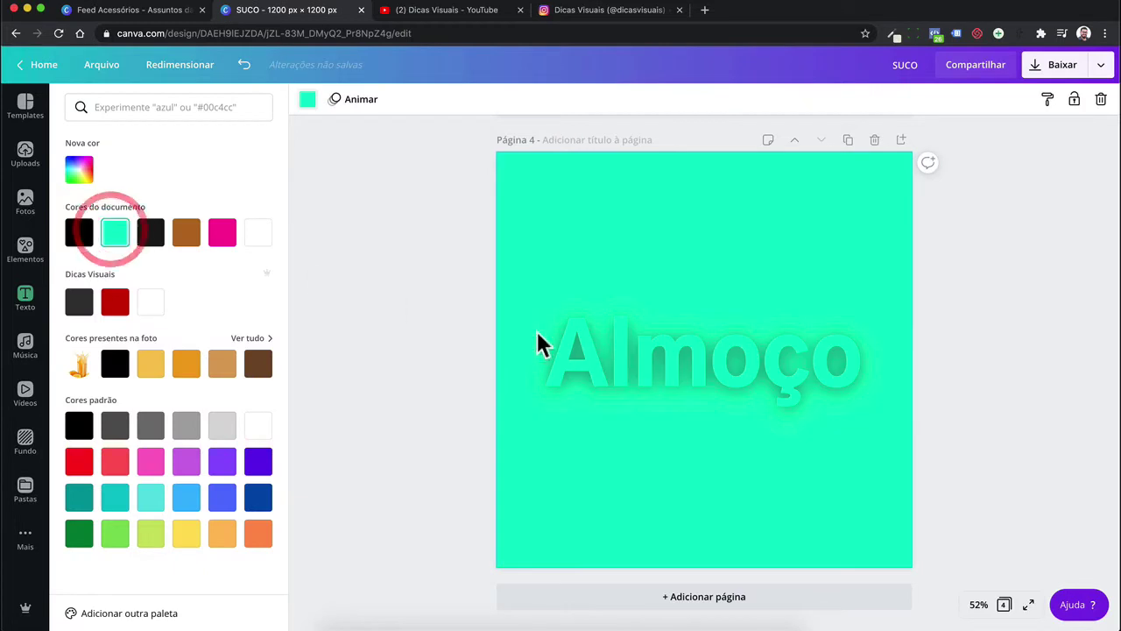
Change the "Almoço" text colour to white
{"action": "left_click", "coordinate": [601, 352]}
{"action": "left_click", "coordinate": [475, 99]}
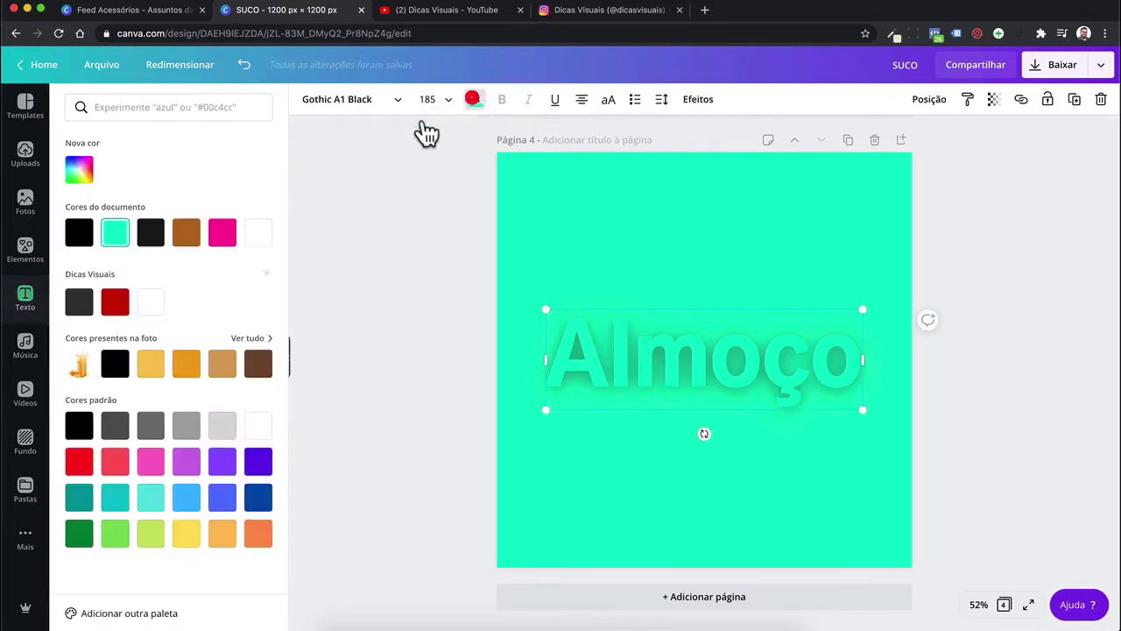
{"action": "left_click", "coordinate": [258, 233]}
Lower the Flutuante effect's Intensidade on the "Almoço" text to 22 and deselect the text
{"action": "left_click", "coordinate": [692, 99]}
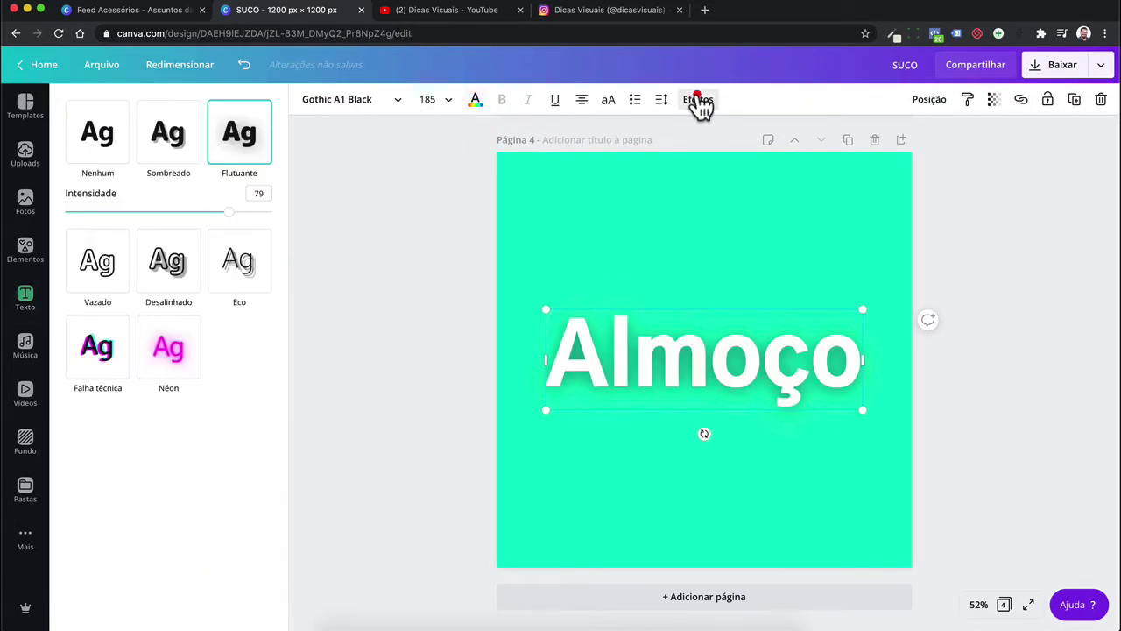
{"action": "left_click_drag", "start_coordinate": [226, 212], "coordinate": [120, 245]}
{"action": "left_click", "coordinate": [341, 301]}
{"action": "left_click", "coordinate": [496, 342]}
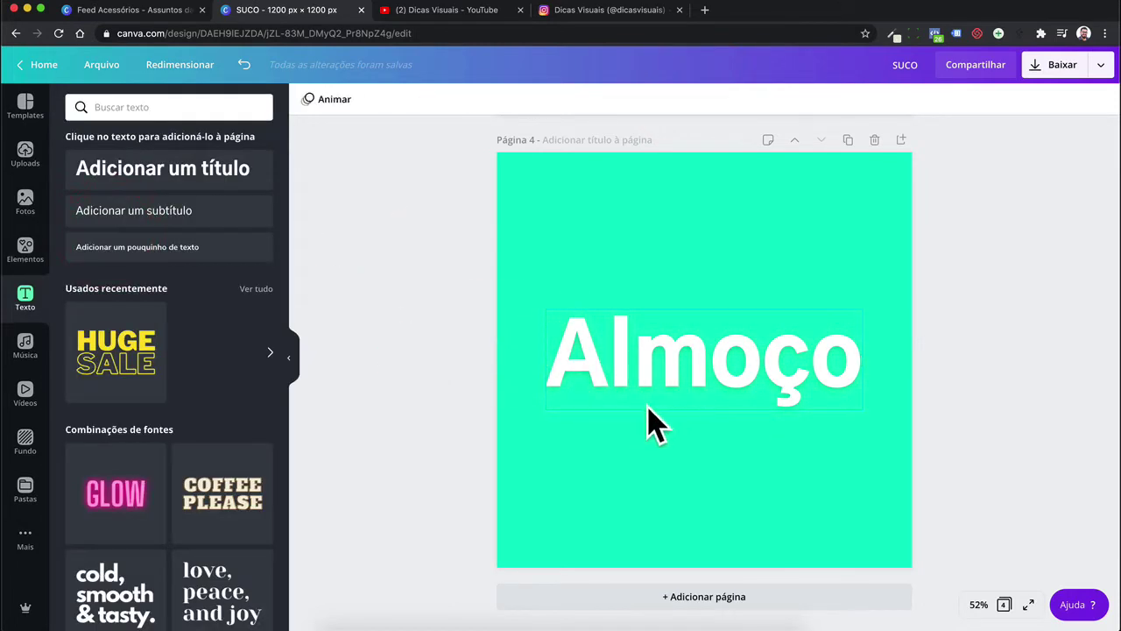
Apply the Vazado effect to the "Almoço" text and enlarge it to font size 202
{"action": "left_click", "coordinate": [640, 385]}
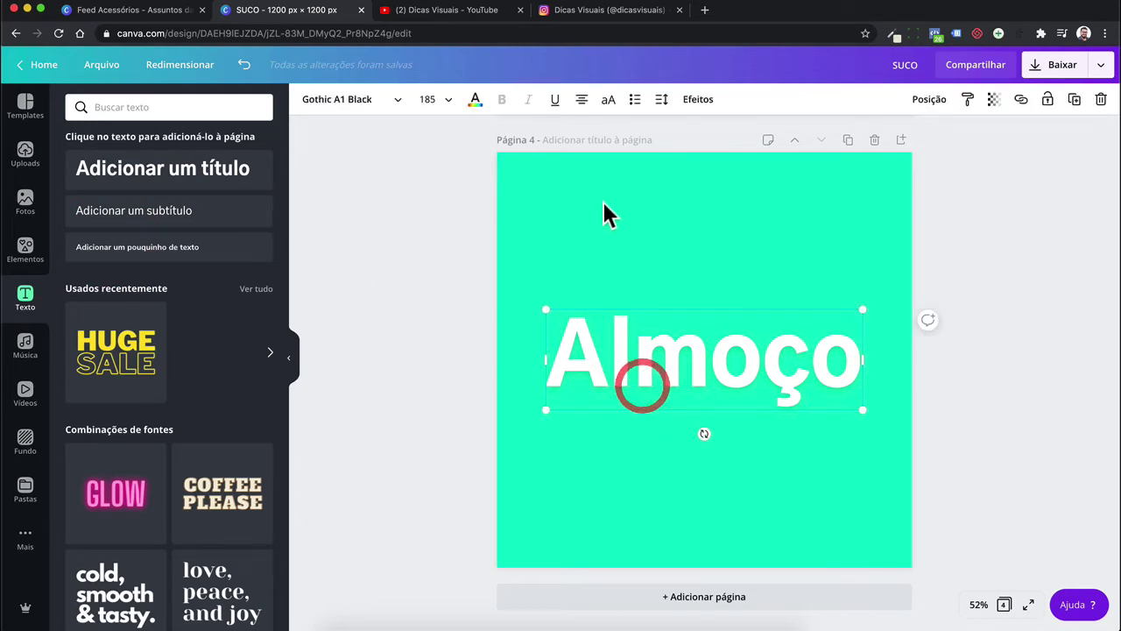
{"action": "left_click", "coordinate": [699, 99]}
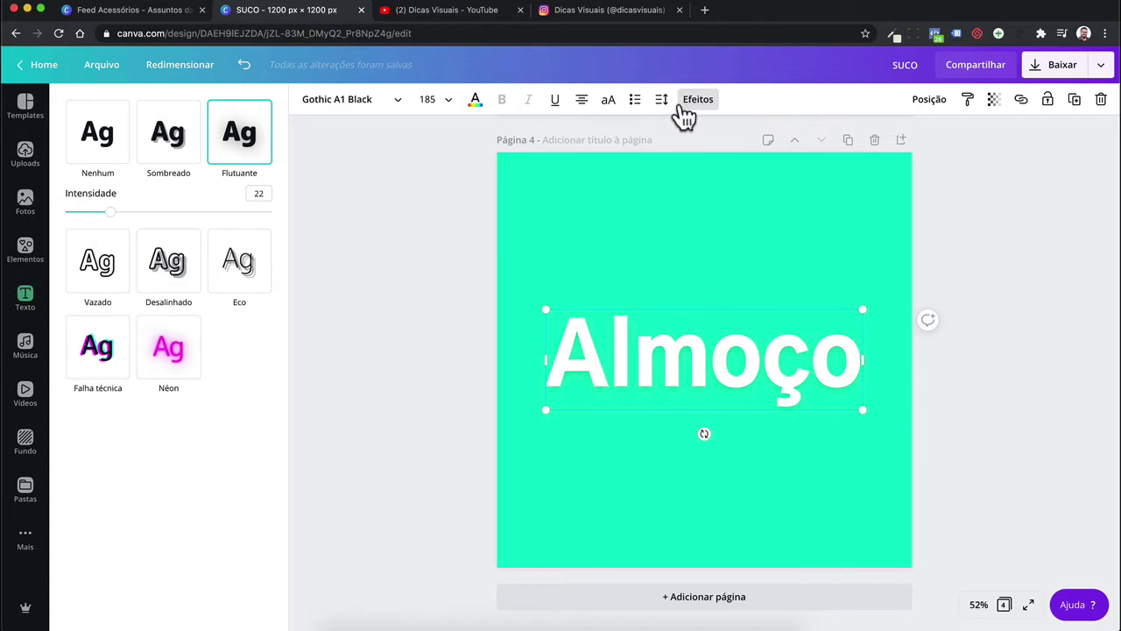
{"action": "left_click", "coordinate": [105, 273]}
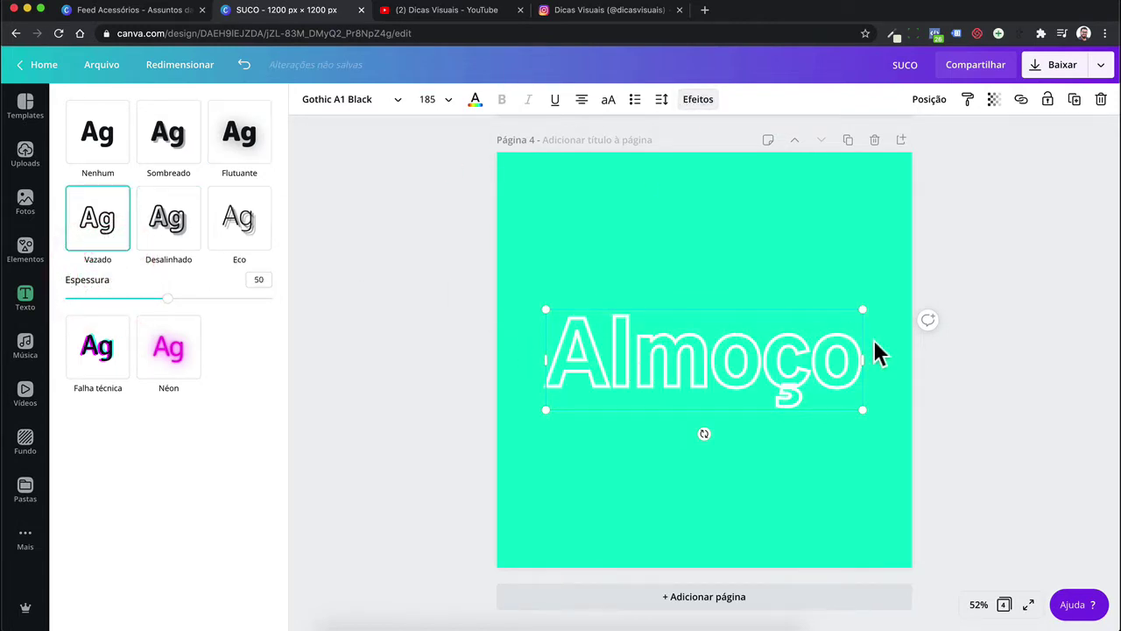
{"action": "left_click_drag", "start_coordinate": [525, 298], "coordinate": [552, 259]}
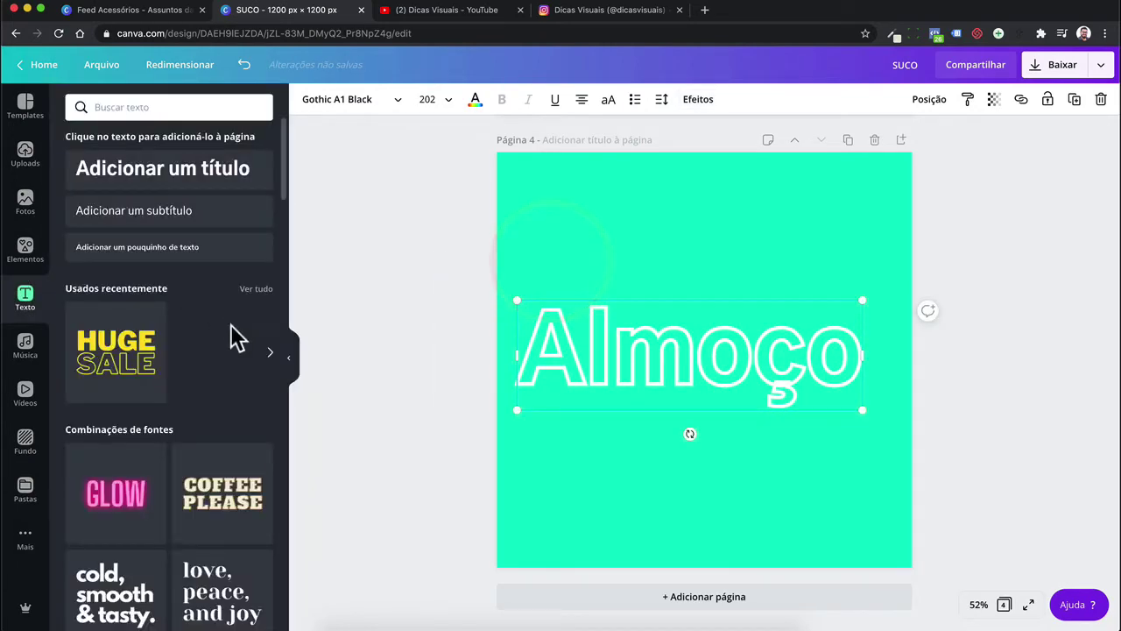
Try moving the topmost outlined "SUCO" text on page 1 and undo the move
{"action": "left_click", "coordinate": [18, 204]}
{"action": "scroll", "coordinate": [517, 285], "scroll_direction": "up", "scroll_amount": 10}
{"action": "scroll", "coordinate": [531, 287], "scroll_direction": "up", "scroll_amount": 5}
{"action": "left_click", "coordinate": [783, 175]}
{"action": "mouse_move", "coordinate": [789, 181]}
{"action": "left_mouse_down"}
{"action": "mouse_move", "coordinate": [876, 167]}
{"action": "mouse_move", "coordinate": [747, 182]}
{"action": "mouse_move", "coordinate": [806, 188]}
{"action": "left_mouse_up"}
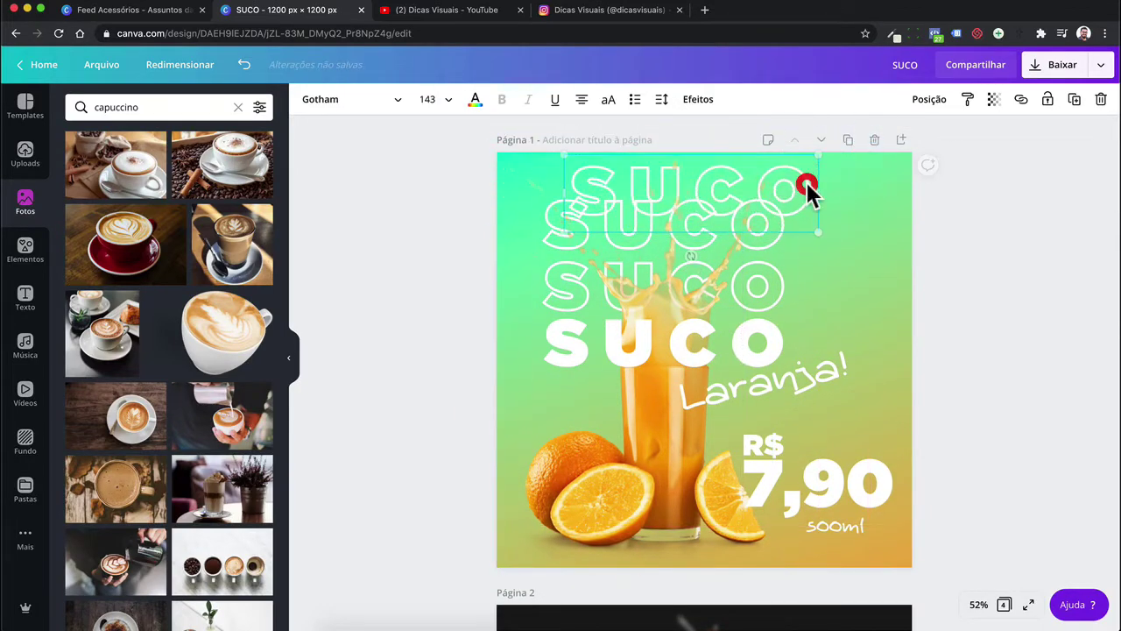
{"action": "key", "text": "ctrl+z"}
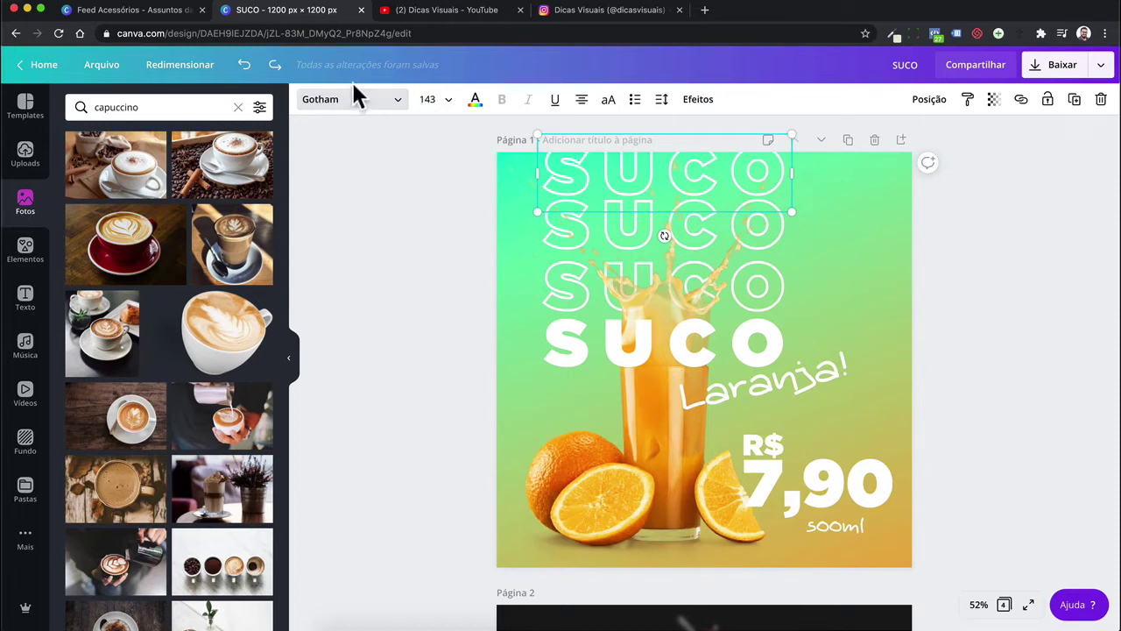
Look at the Canva fonts guide video on the Dicas Visuais YouTube channel and return to the design
{"action": "left_click", "coordinate": [428, 11]}
{"action": "scroll", "coordinate": [427, 342], "scroll_direction": "up", "scroll_amount": 5}
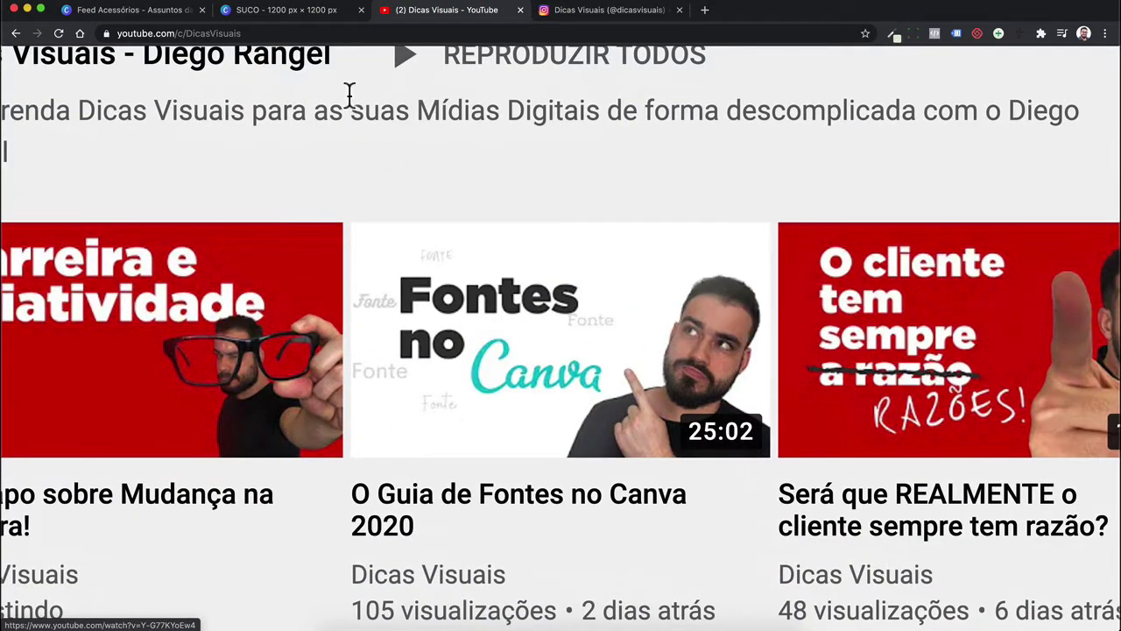
{"action": "left_click", "coordinate": [295, 10]}
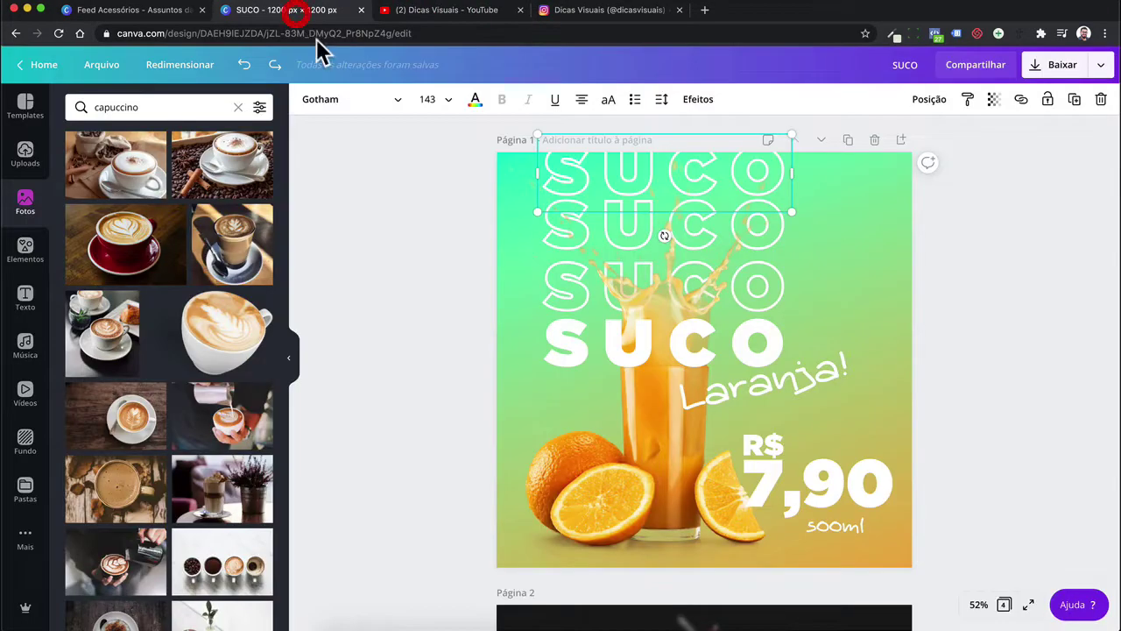
Place the red cappuccino cup photo partly off page 4's left edge and move the "Almoço" text up over it
{"action": "left_click", "coordinate": [656, 332]}
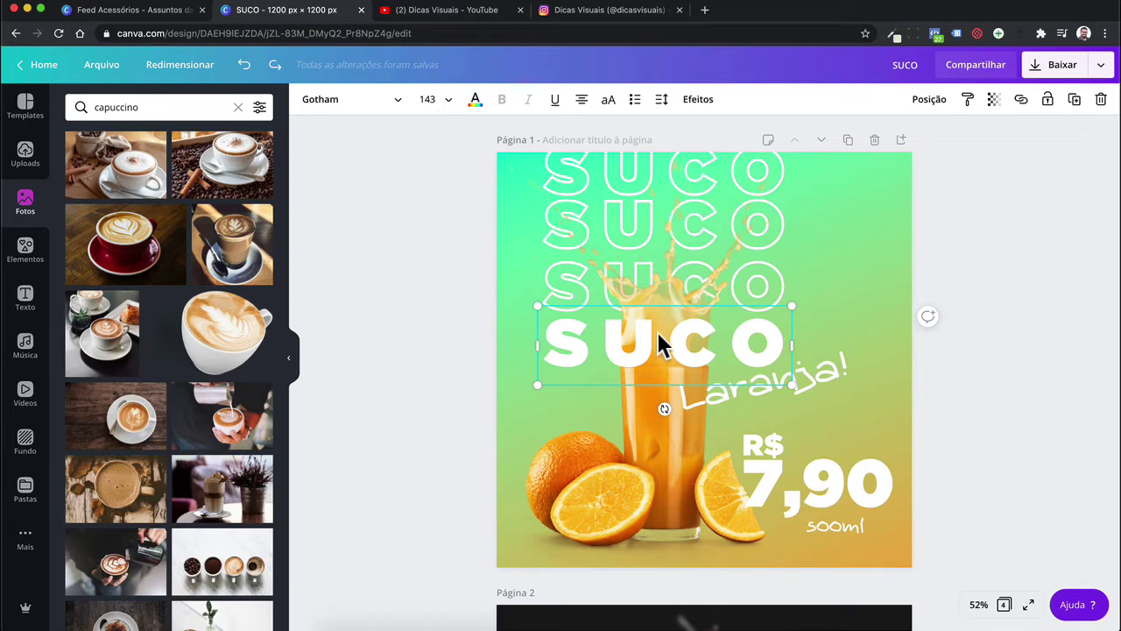
{"action": "scroll", "coordinate": [635, 436], "scroll_direction": "down", "scroll_amount": 2}
{"action": "scroll", "coordinate": [612, 437], "scroll_direction": "down", "scroll_amount": 15}
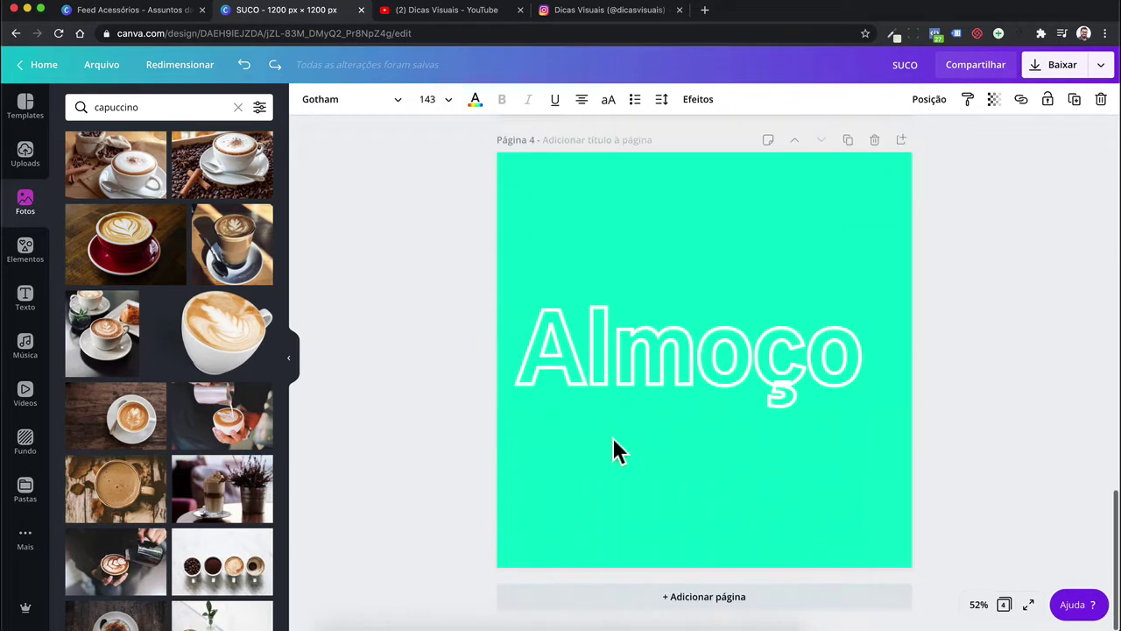
{"action": "left_click_drag", "start_coordinate": [103, 263], "coordinate": [613, 251]}
{"action": "left_click_drag", "start_coordinate": [737, 256], "coordinate": [533, 269]}
{"action": "left_click_drag", "start_coordinate": [714, 337], "coordinate": [765, 289]}
{"action": "left_click_drag", "start_coordinate": [692, 271], "coordinate": [684, 231]}
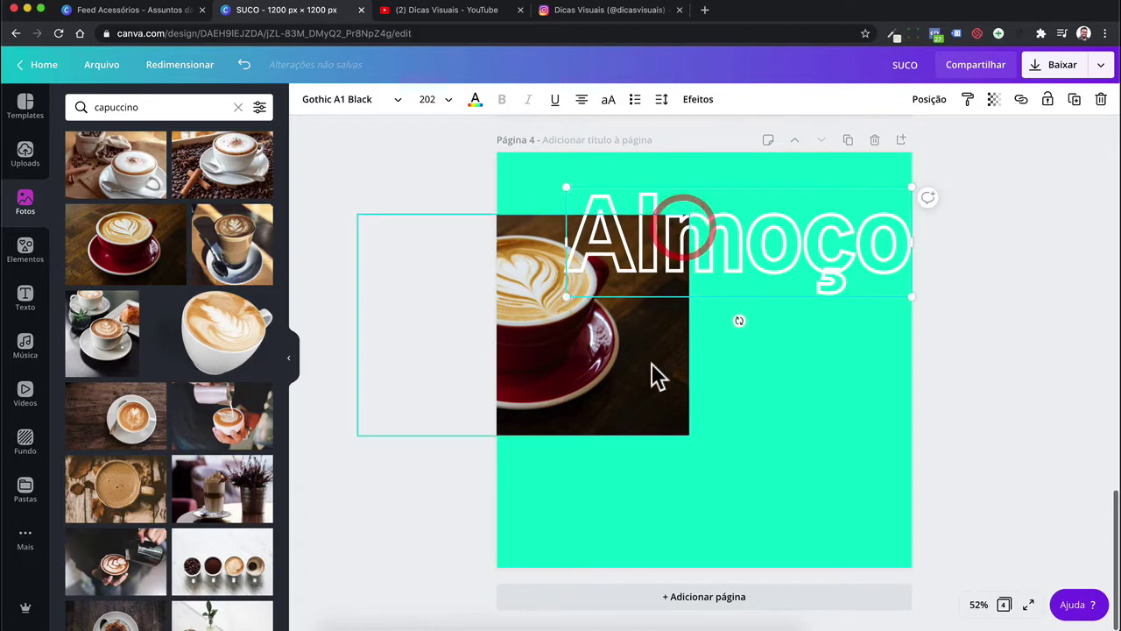
Delete both the cappuccino photo and the "Almoço" text from page 4, and compare with the page 1 design
{"action": "left_click", "coordinate": [663, 355]}
{"action": "left_click", "coordinate": [645, 242], "text": "shift"}
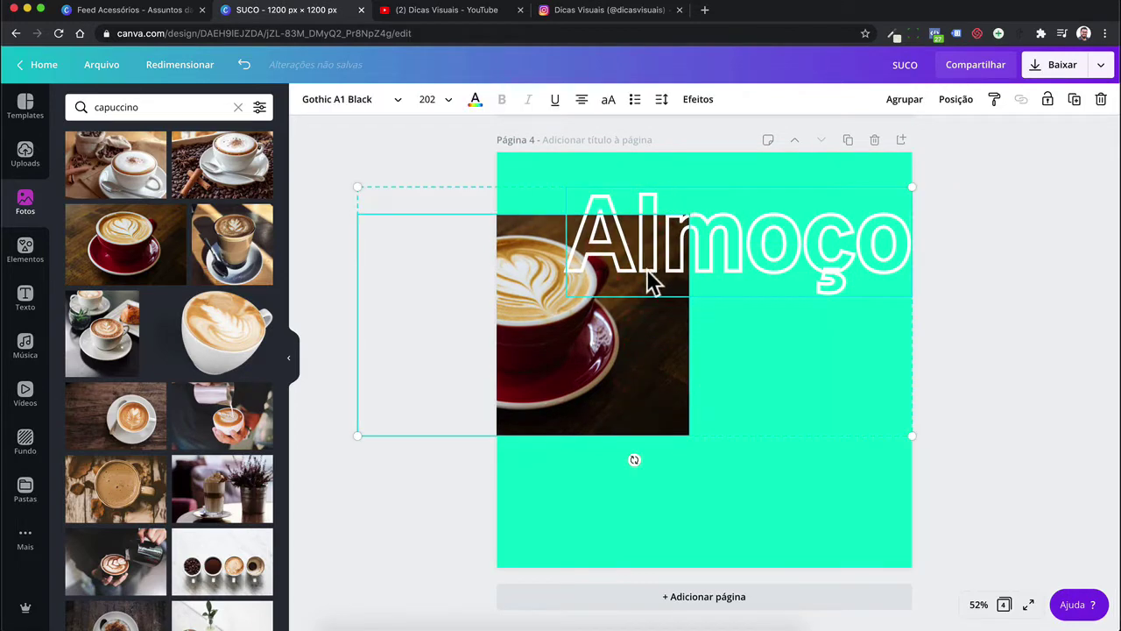
{"action": "scroll", "coordinate": [645, 250], "scroll_direction": "up", "scroll_amount": 15}
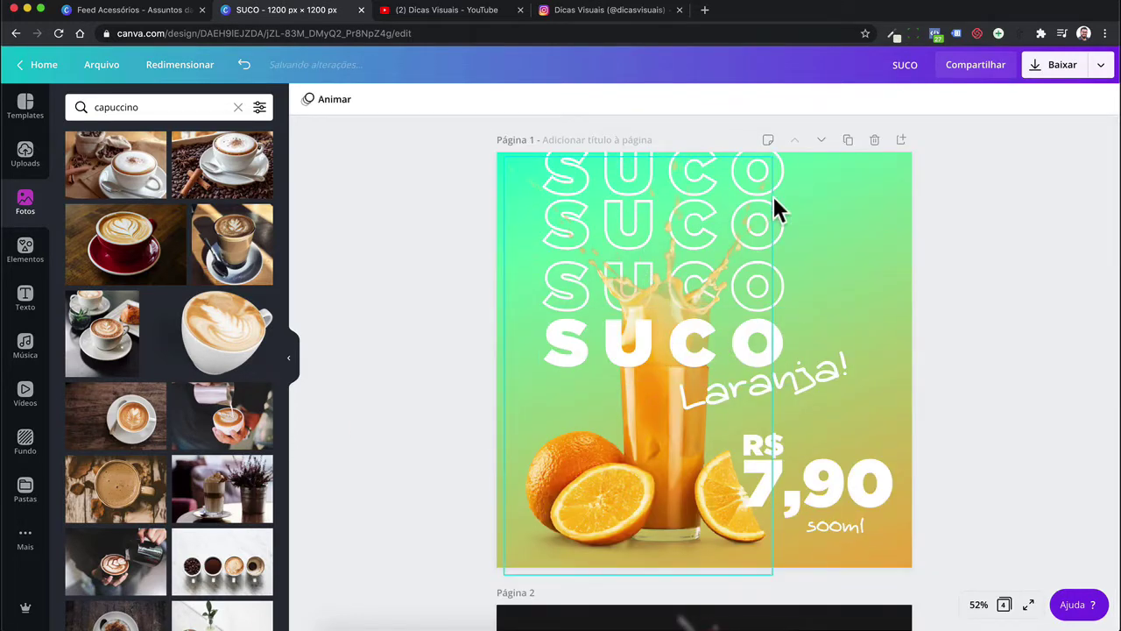
{"action": "scroll", "coordinate": [757, 361], "scroll_direction": "down", "scroll_amount": 15}
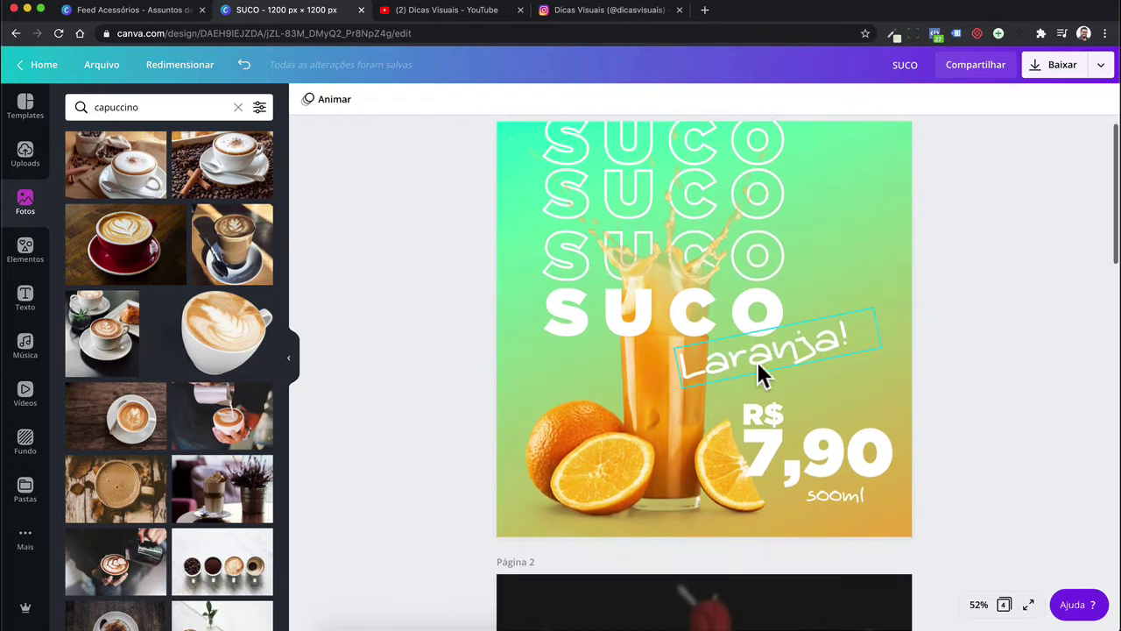
{"action": "scroll", "coordinate": [757, 361], "scroll_direction": "down", "scroll_amount": 2}
{"action": "left_click", "coordinate": [744, 357]}
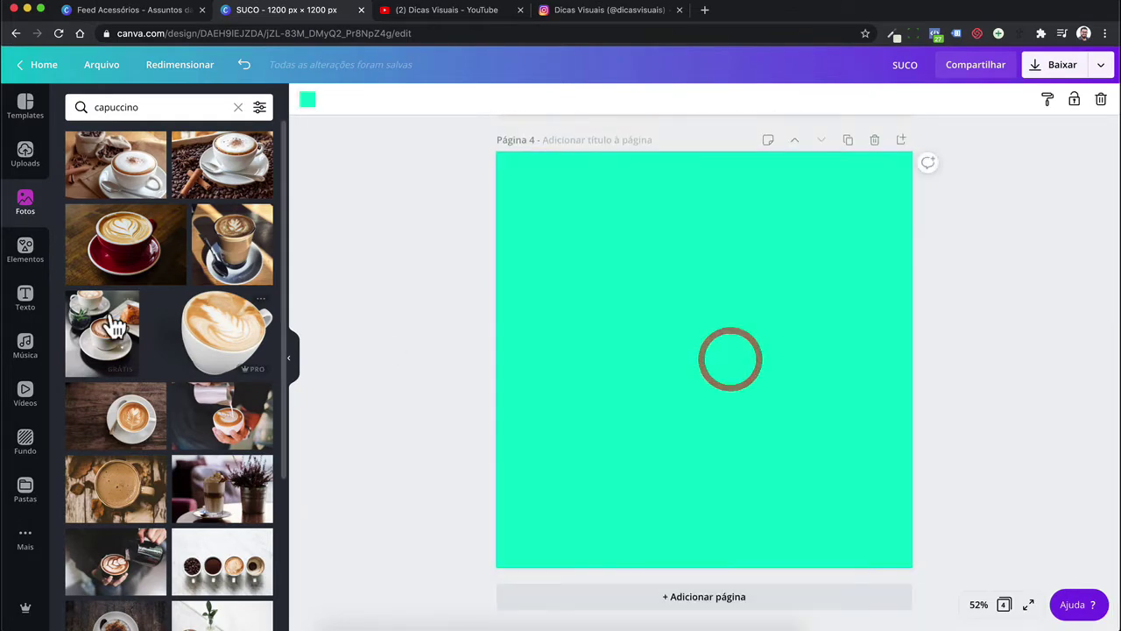
Undo the deletion and the text move on page 4, and delete only the cappuccino photo
{"action": "key", "text": "super+z"}
{"action": "key", "text": "super+z"}
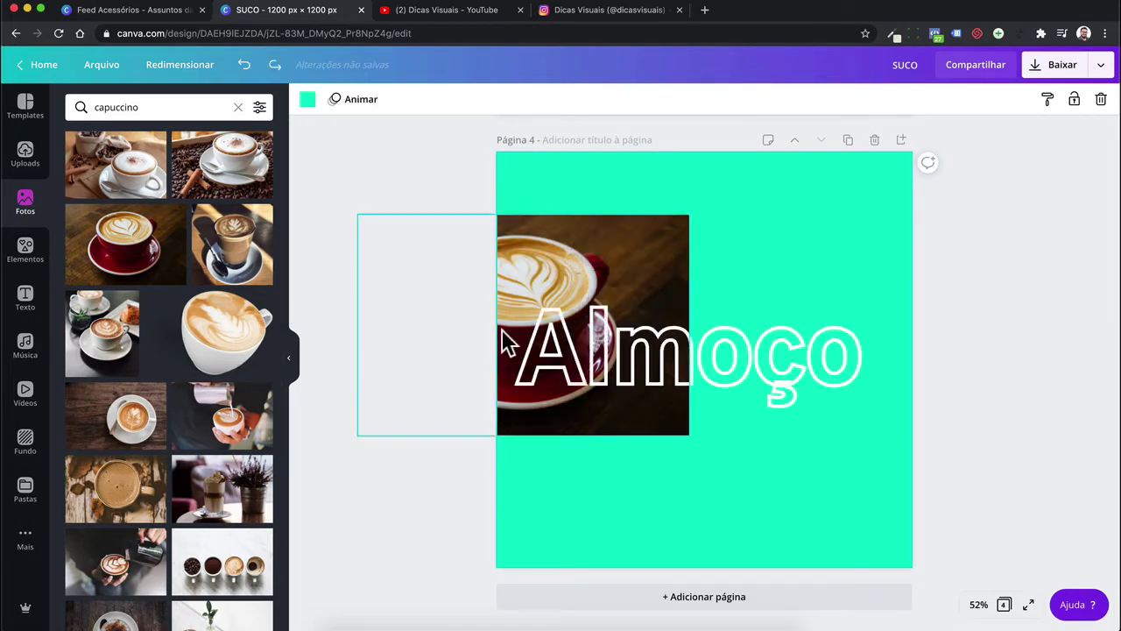
{"action": "left_click", "coordinate": [663, 259]}
{"action": "key", "text": "Delete"}
Apply the Desalinhado effect to the "Almoço" text on page 4 with its Espessura set to 24
{"action": "left_click", "coordinate": [580, 307]}
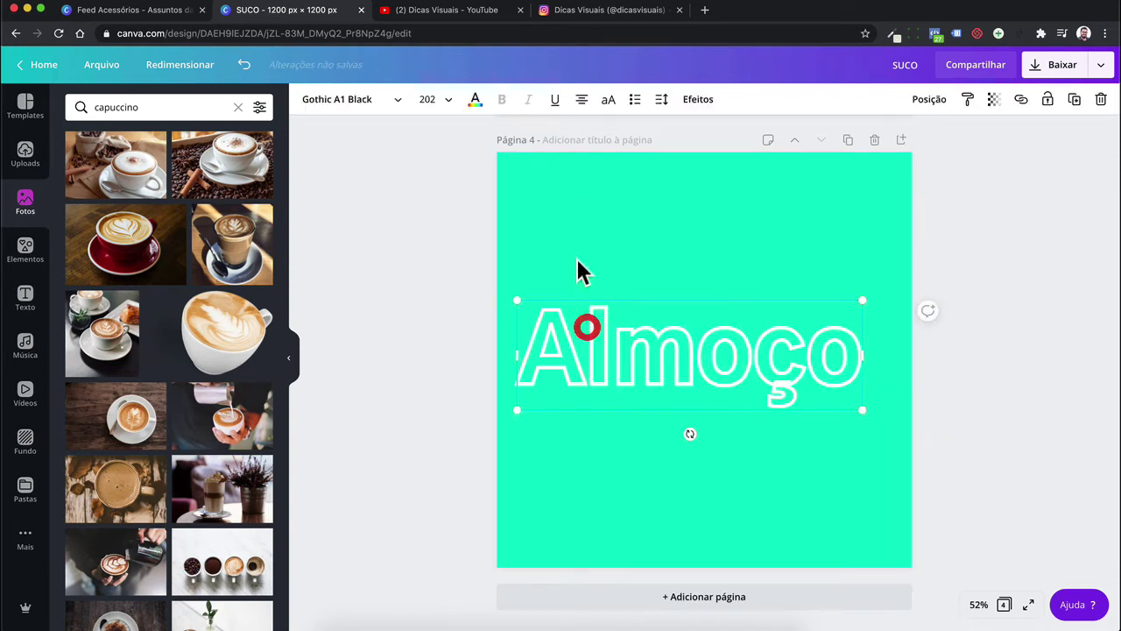
{"action": "left_click", "coordinate": [685, 104]}
{"action": "left_click", "coordinate": [168, 235]}
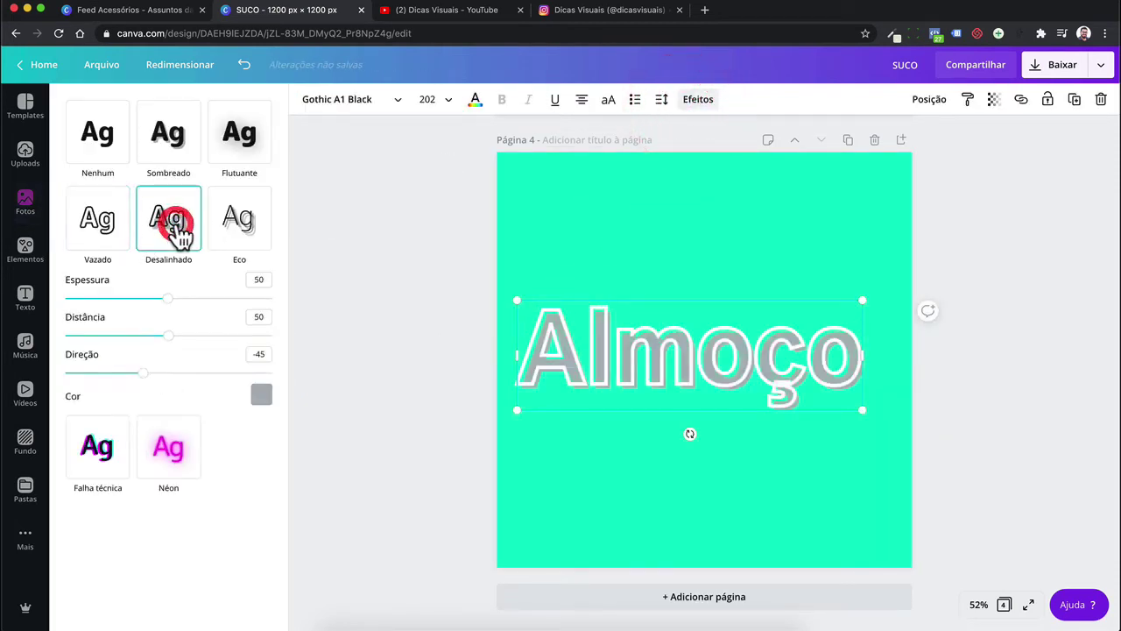
{"action": "left_click_drag", "start_coordinate": [169, 308], "coordinate": [116, 303]}
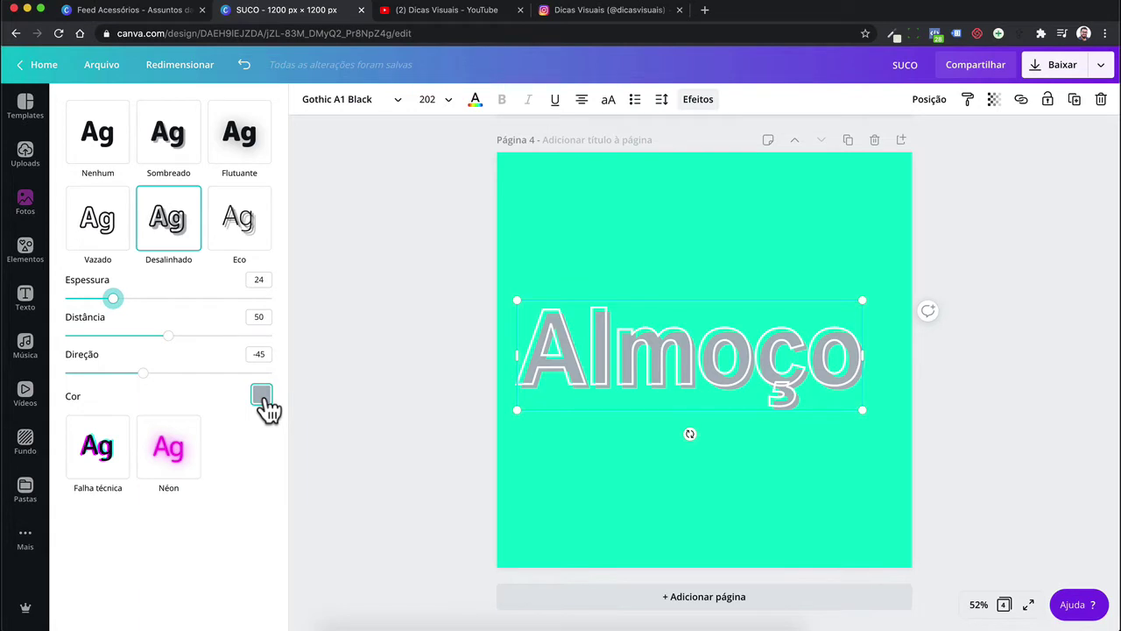
Try red and pink as the Desalinhado fill colour of "Almoço" and settle on yellow from the standard colours
{"action": "left_click", "coordinate": [262, 396]}
{"action": "left_click", "coordinate": [118, 329]}
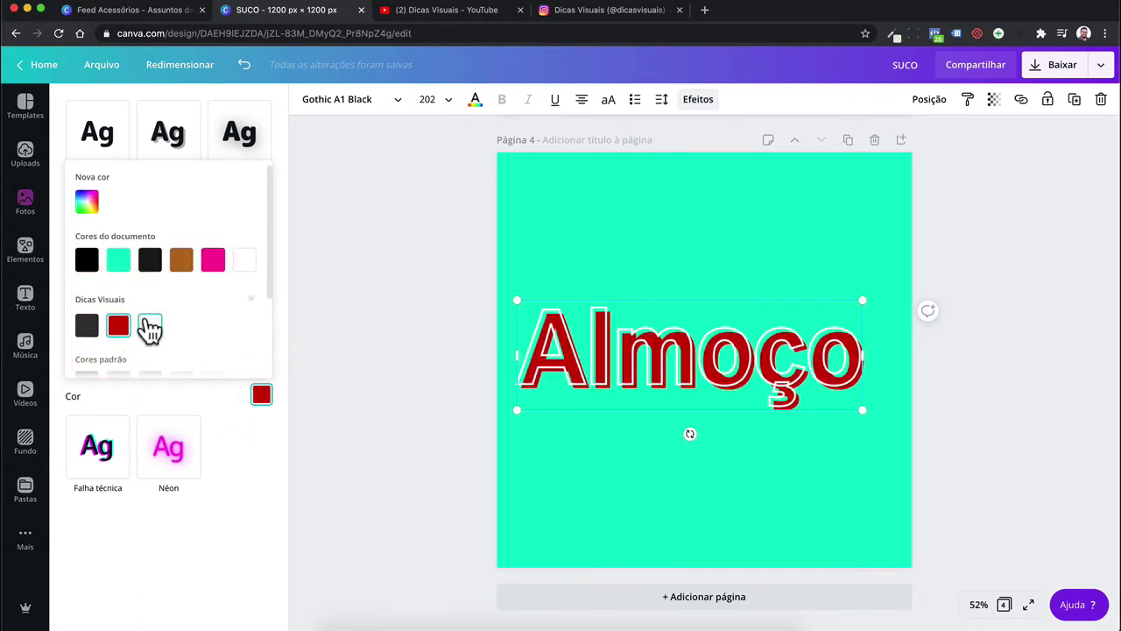
{"action": "left_click", "coordinate": [213, 259]}
{"action": "scroll", "coordinate": [209, 282], "scroll_direction": "down", "scroll_amount": 3}
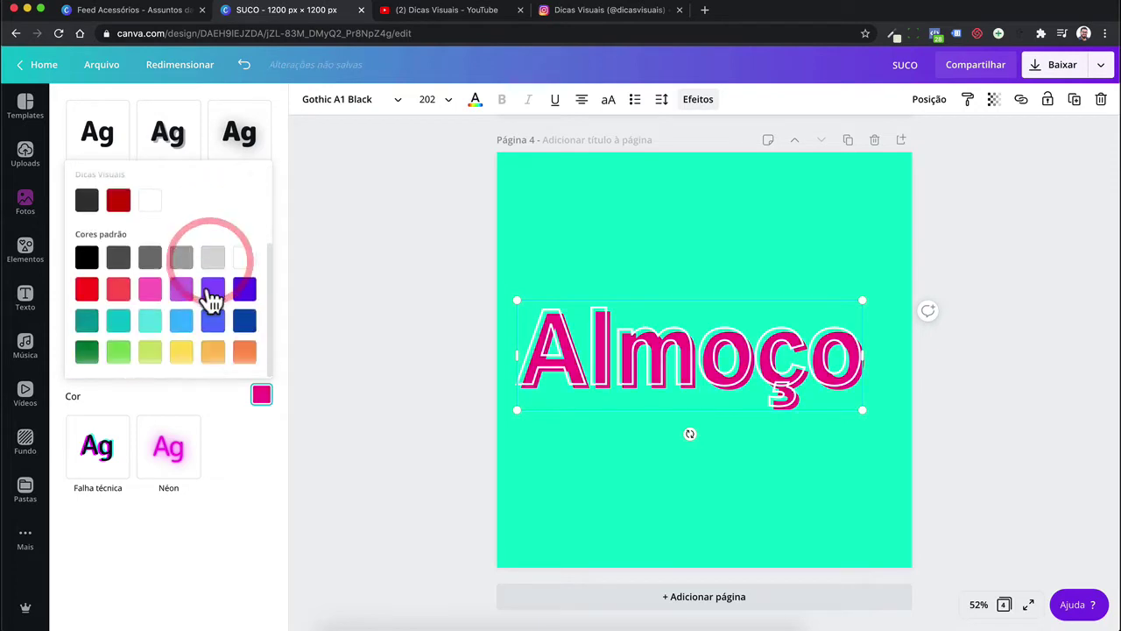
{"action": "left_click", "coordinate": [184, 352]}
{"action": "left_click", "coordinate": [220, 196]}
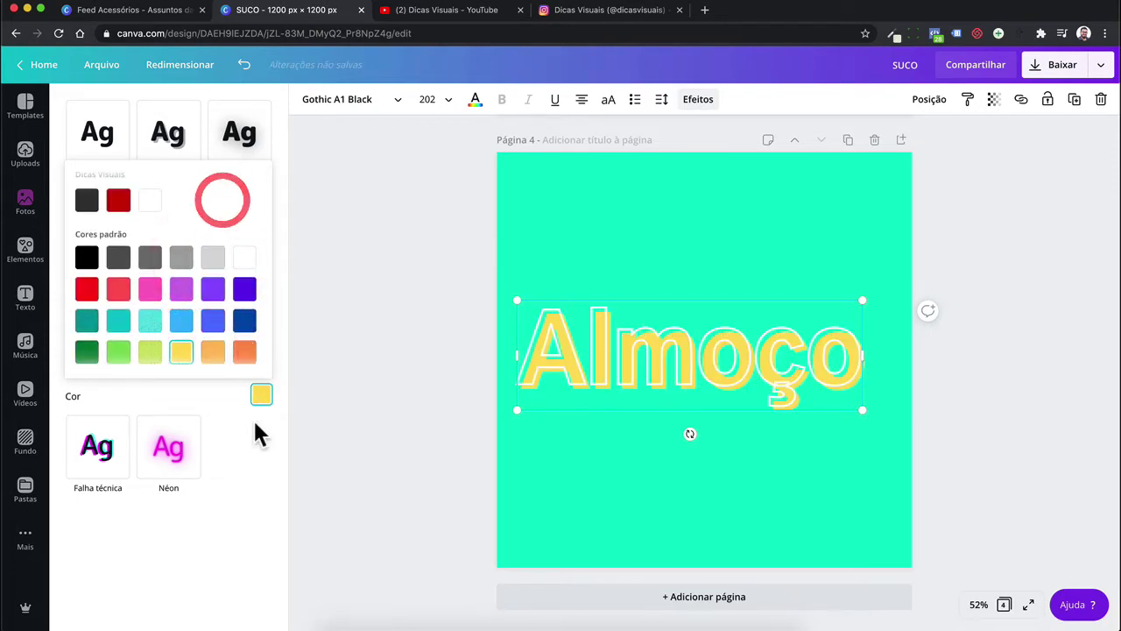
{"action": "left_click", "coordinate": [253, 421]}
Try the Desalinhado effect on "Almoço" with Espessura 83, Distância 43 and Direção 153
{"action": "left_click_drag", "start_coordinate": [123, 305], "coordinate": [281, 298]}
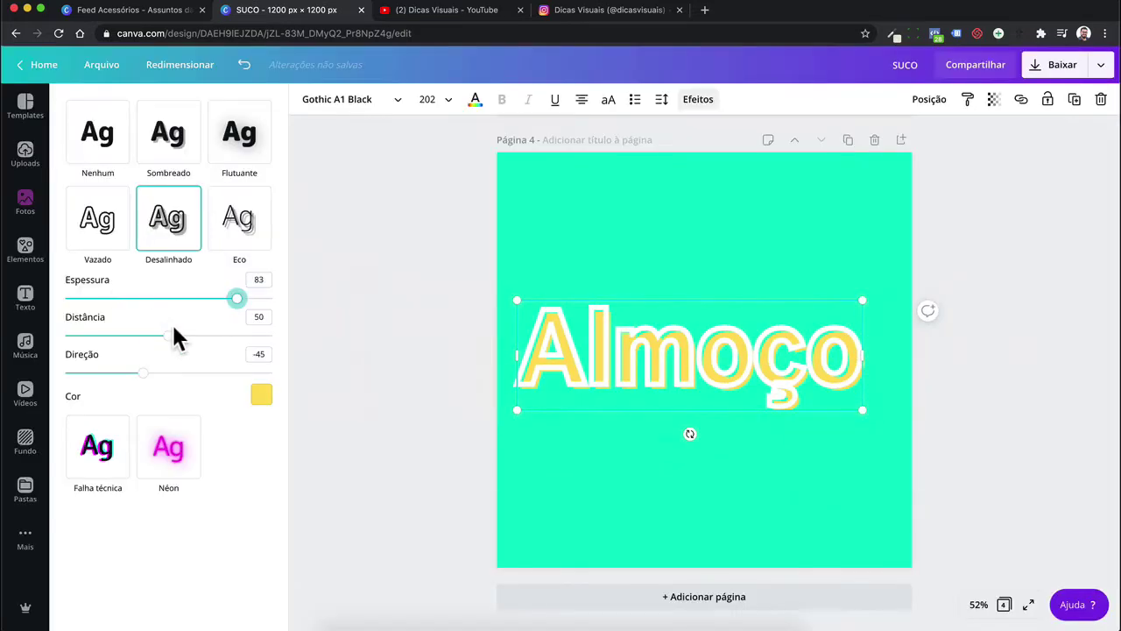
{"action": "left_click_drag", "start_coordinate": [176, 338], "coordinate": [203, 337]}
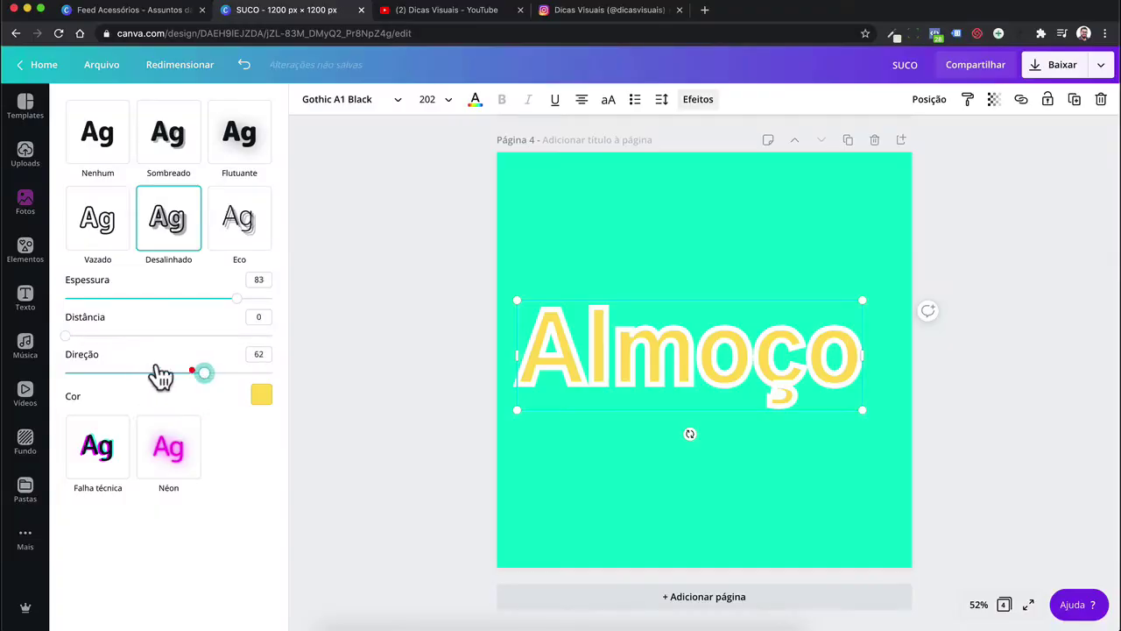
{"action": "left_click_drag", "start_coordinate": [106, 339], "coordinate": [154, 339]}
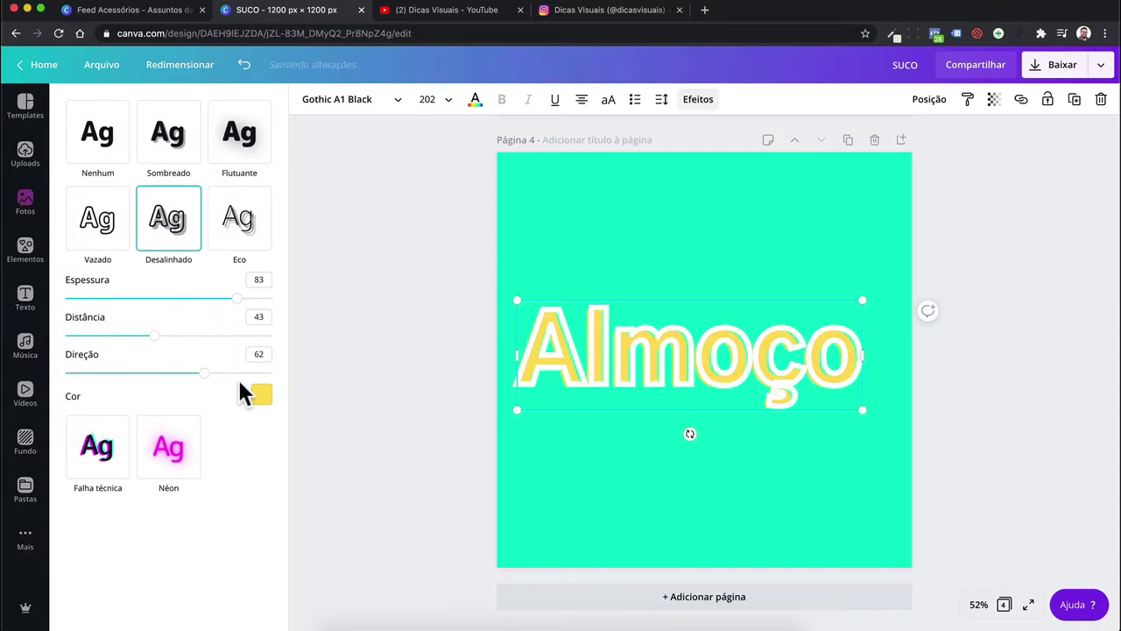
{"action": "left_click_drag", "start_coordinate": [220, 381], "coordinate": [261, 386]}
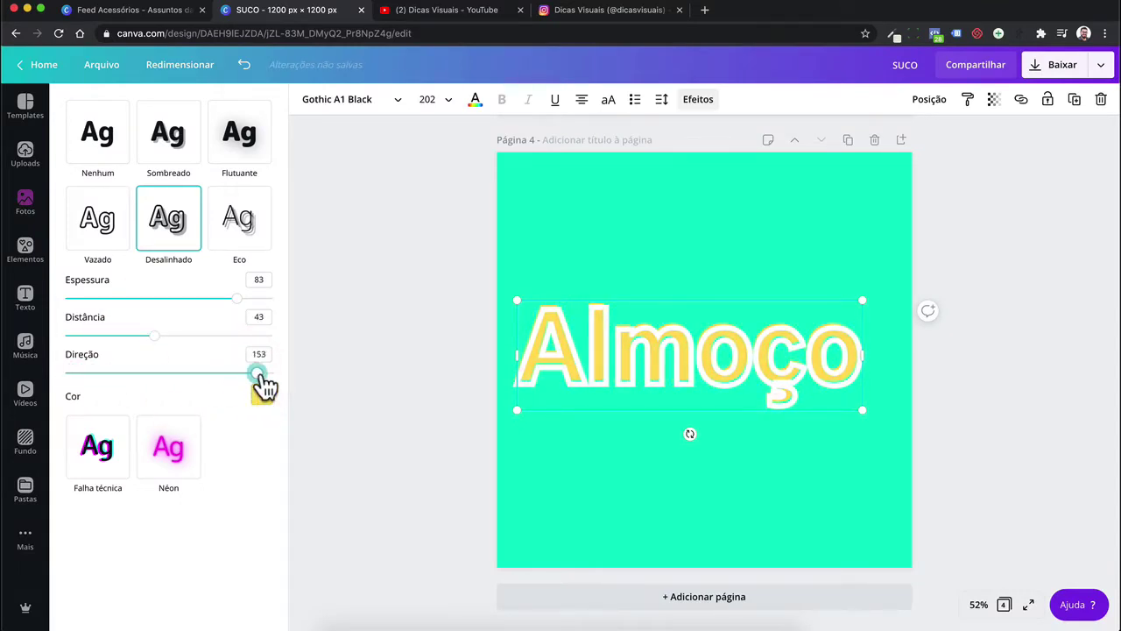
Set the Desalinhado effect of "Almoço" to Espessura 23, Distância 45 and Direção 57
{"action": "left_click_drag", "start_coordinate": [155, 336], "coordinate": [157, 336]}
{"action": "left_click_drag", "start_coordinate": [140, 299], "coordinate": [111, 298]}
{"action": "left_click_drag", "start_coordinate": [150, 377], "coordinate": [205, 393]}
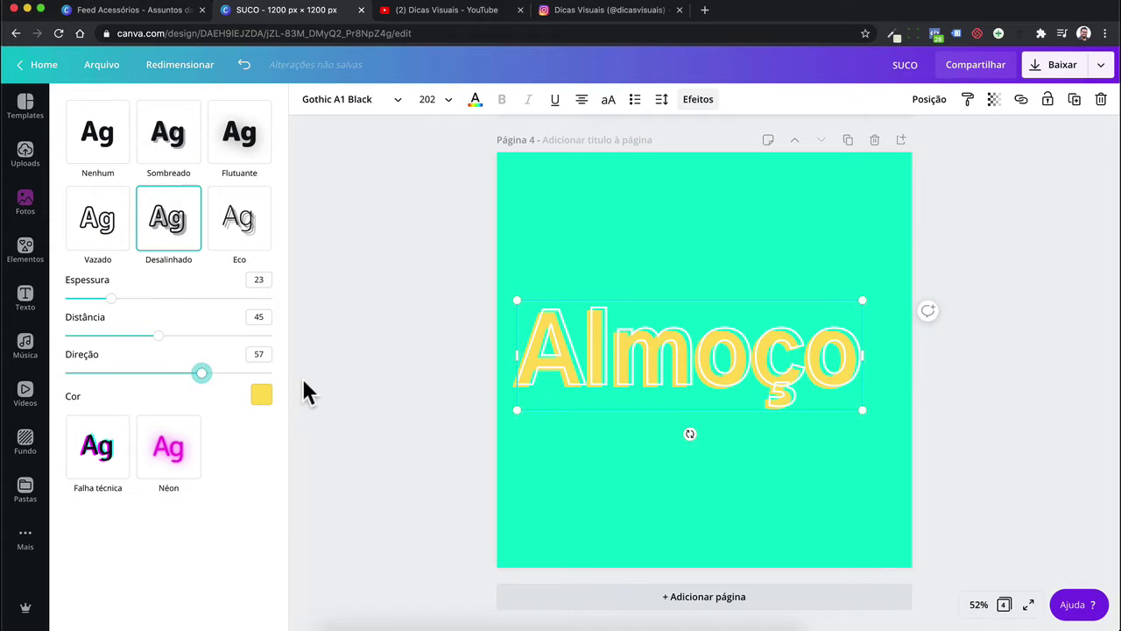
{"action": "left_click", "coordinate": [467, 418]}
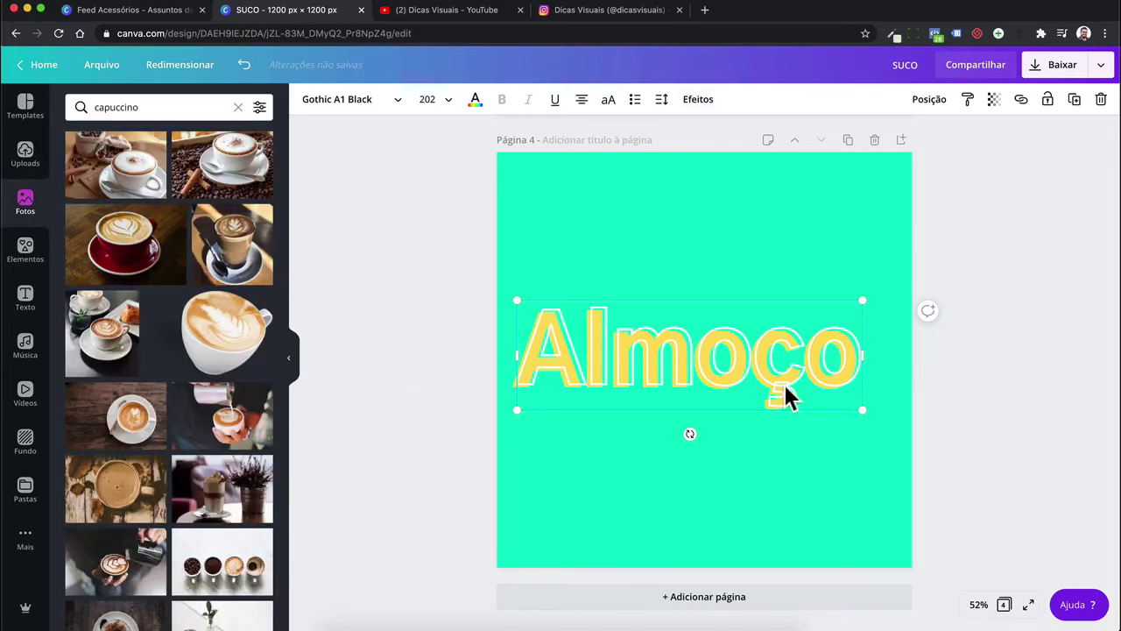
Check the cedilla of "Almoço" up close, replace the word with "Coração" and shift the text slightly right and down
{"action": "scroll", "coordinate": [786, 397], "scroll_direction": "up", "scroll_amount": 5}
{"action": "scroll", "coordinate": [785, 398], "scroll_direction": "up", "scroll_amount": 3}
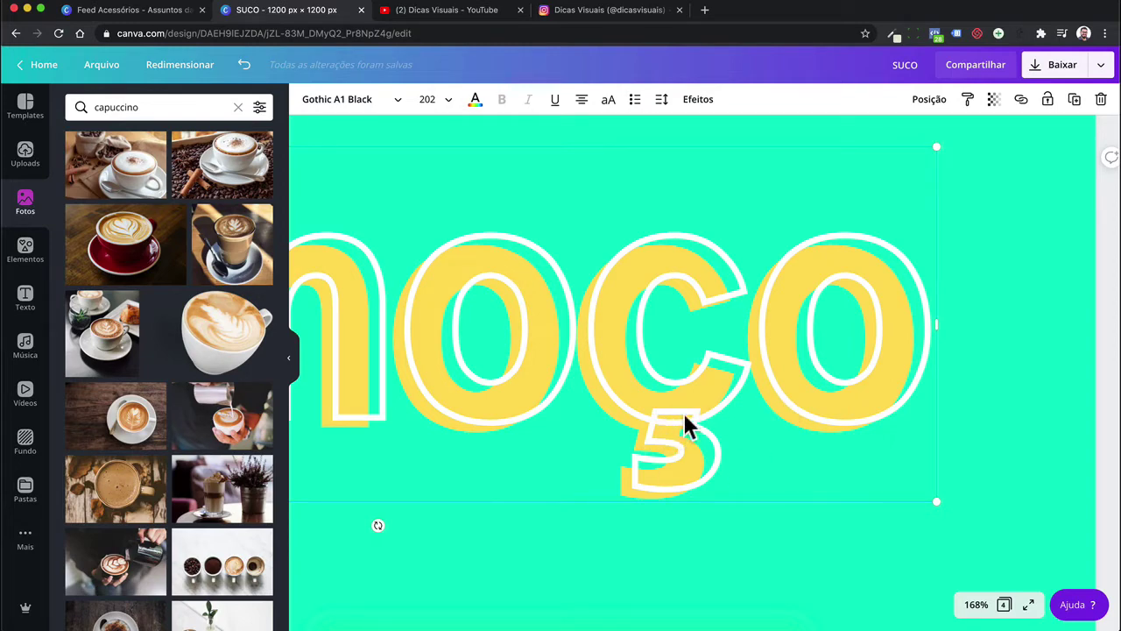
{"action": "left_click", "coordinate": [739, 351]}
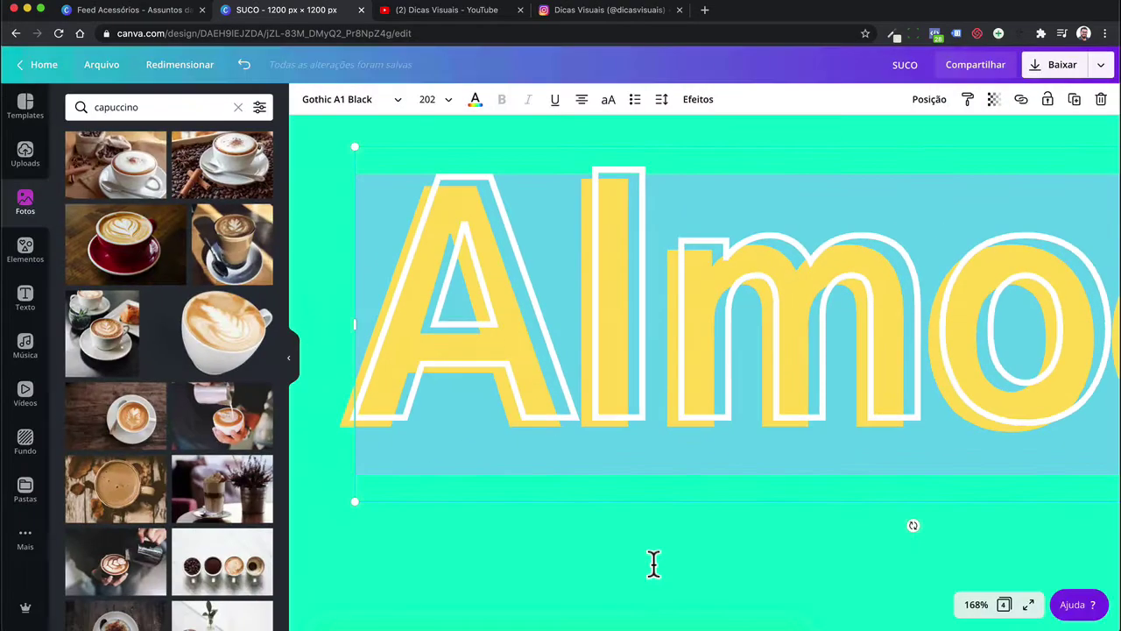
{"action": "left_click", "coordinate": [657, 627]}
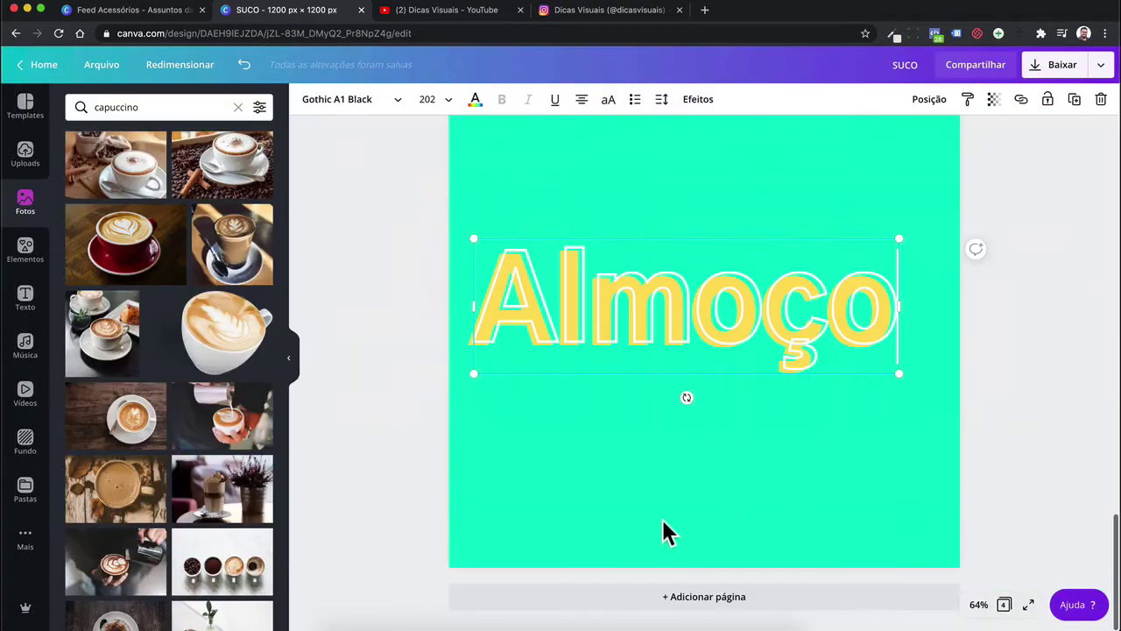
{"action": "double_click", "coordinate": [663, 330]}
{"action": "type", "text": "Cora"}
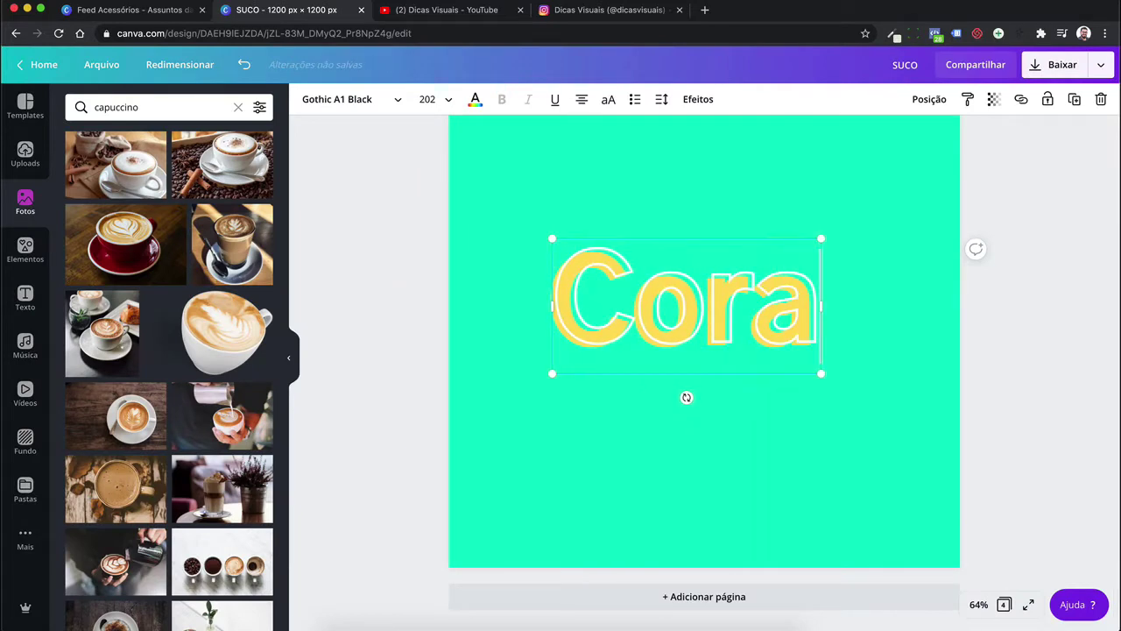
{"action": "type", "text": "ção"}
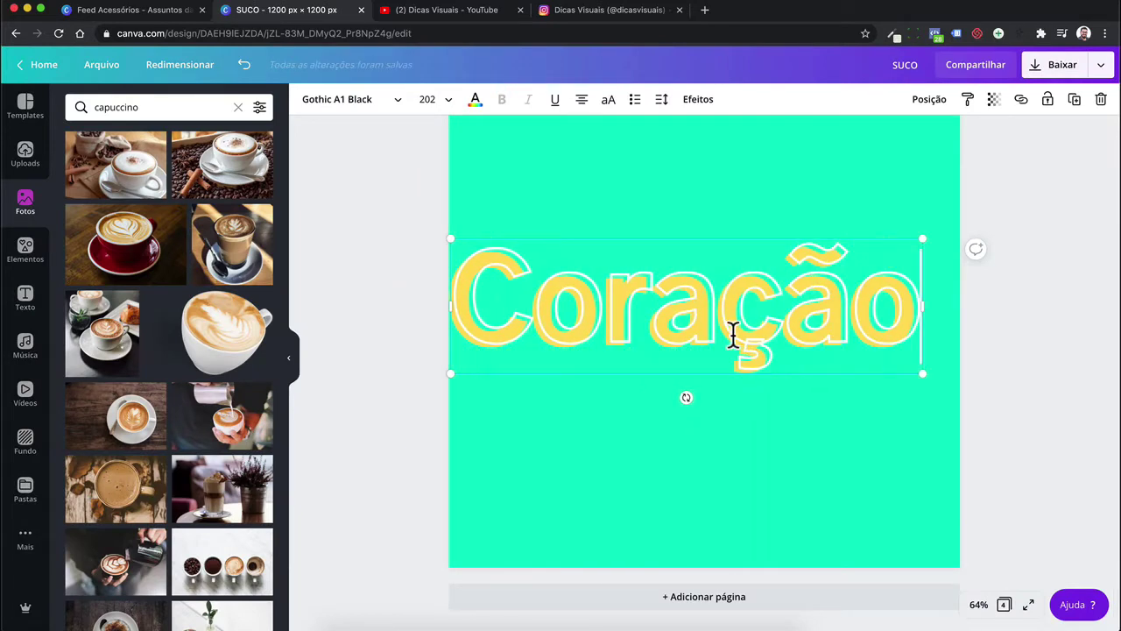
{"action": "left_click_drag", "start_coordinate": [786, 260], "coordinate": [849, 253]}
{"action": "left_click", "coordinate": [679, 415]}
{"action": "left_click_drag", "start_coordinate": [611, 346], "coordinate": [634, 347]}
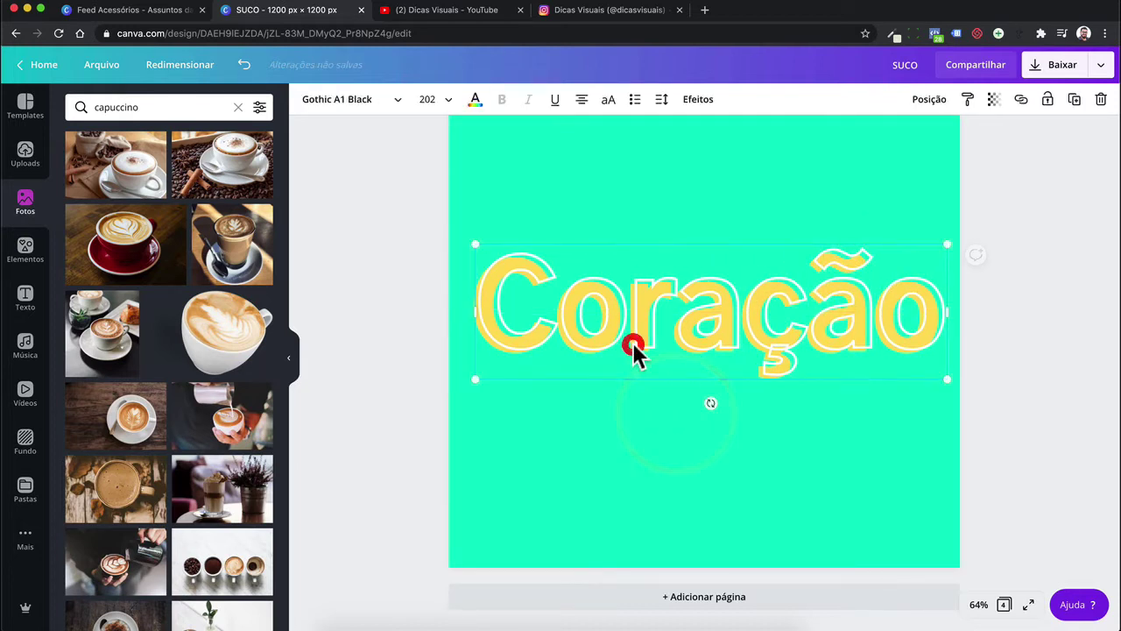
Undo the "Coração" text move and wording change to bring back "Almoço"
{"action": "key", "text": "super+z"}
{"action": "key", "text": "super+z"}
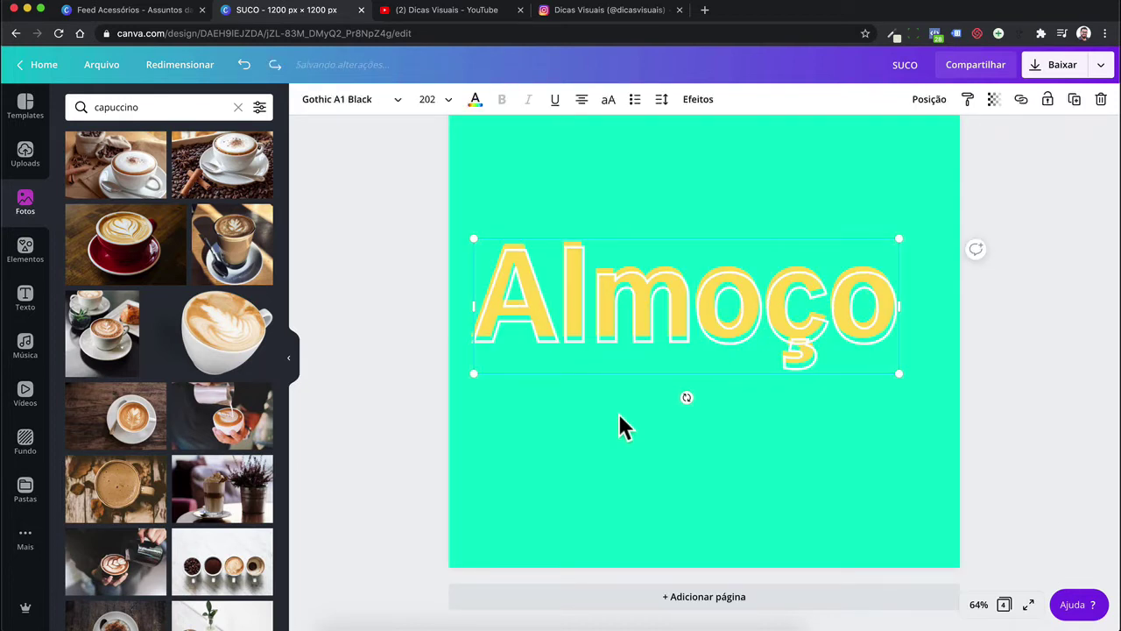
{"action": "left_click", "coordinate": [581, 417]}
Apply the Eco effect to the "Almoço" text and colour the echo pink from the document colours
{"action": "left_click", "coordinate": [596, 323]}
{"action": "left_click", "coordinate": [689, 100]}
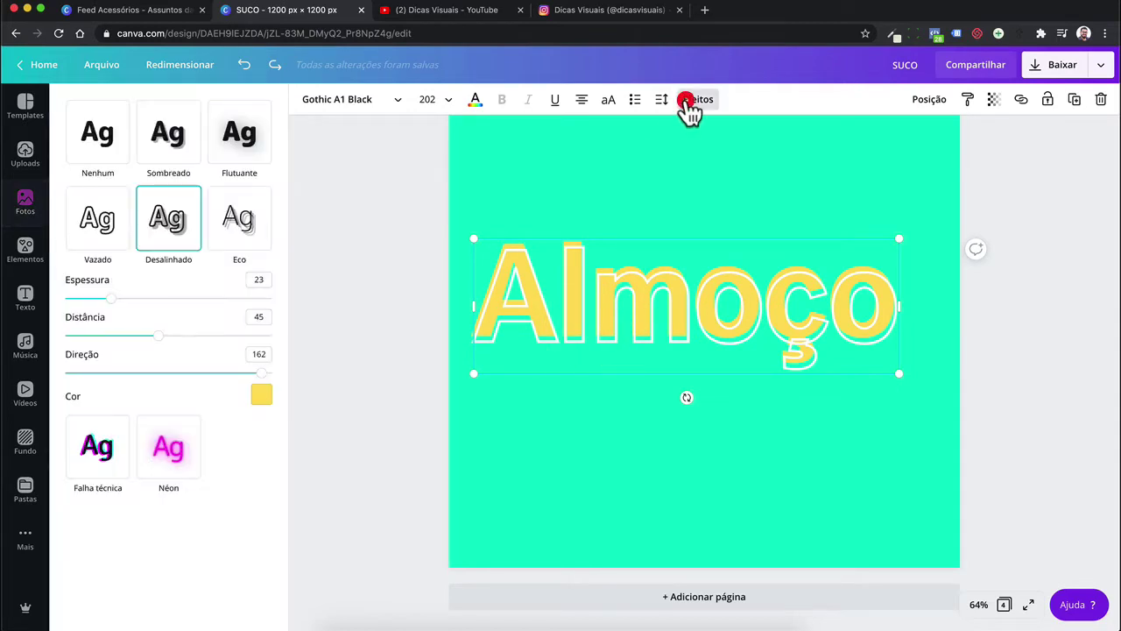
{"action": "left_click", "coordinate": [263, 225]}
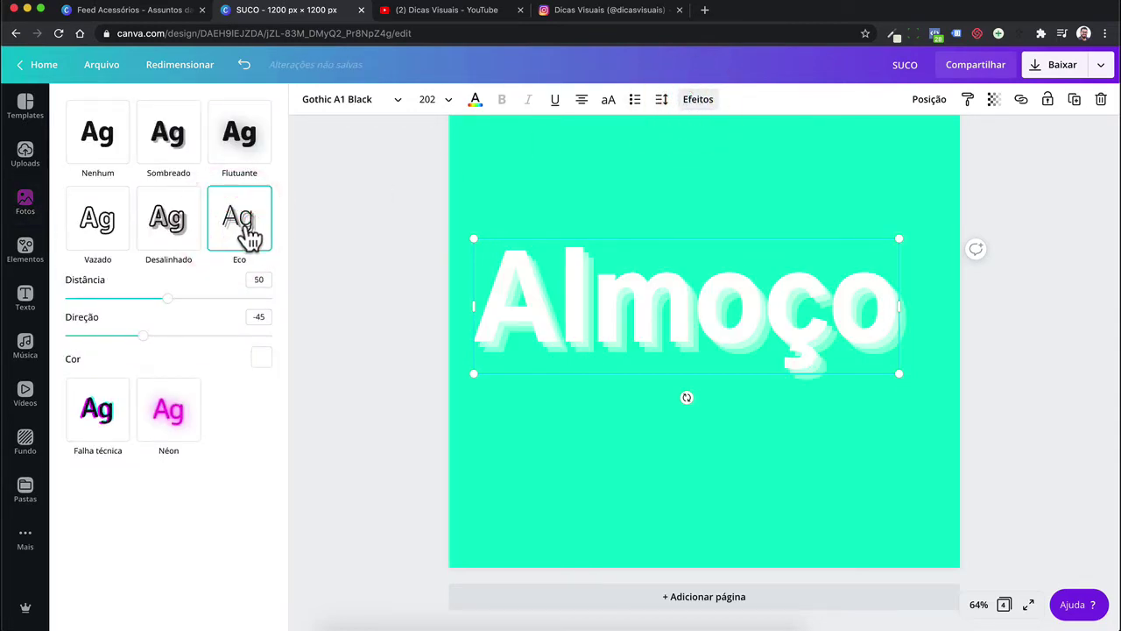
{"action": "scroll", "coordinate": [546, 356], "scroll_direction": "up", "scroll_amount": 5}
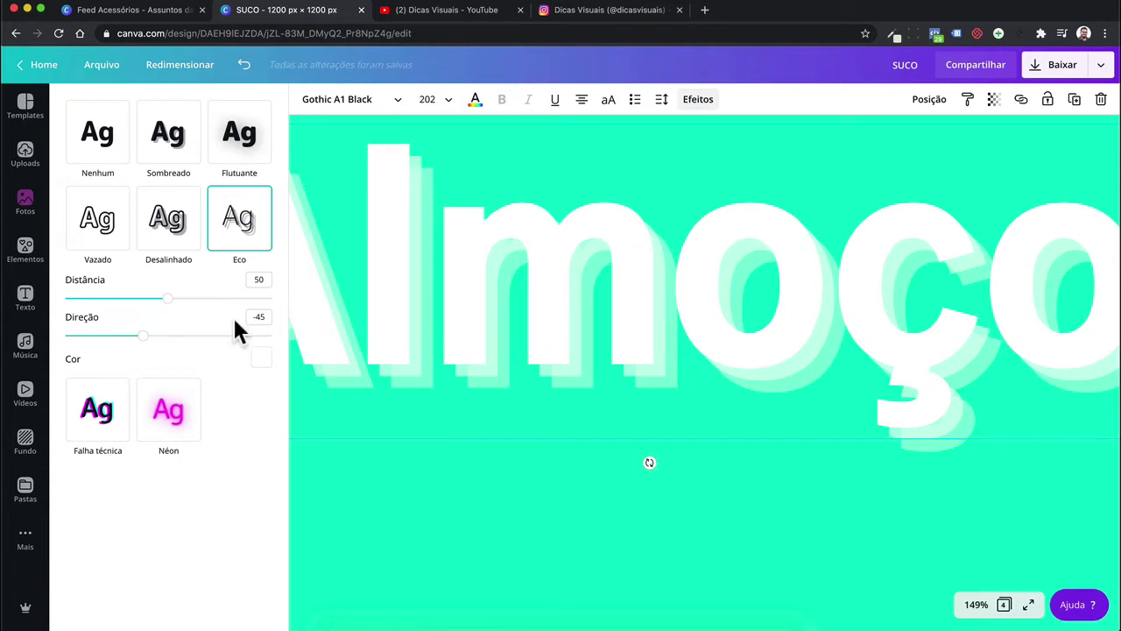
{"action": "left_click", "coordinate": [260, 361]}
{"action": "left_click", "coordinate": [212, 473]}
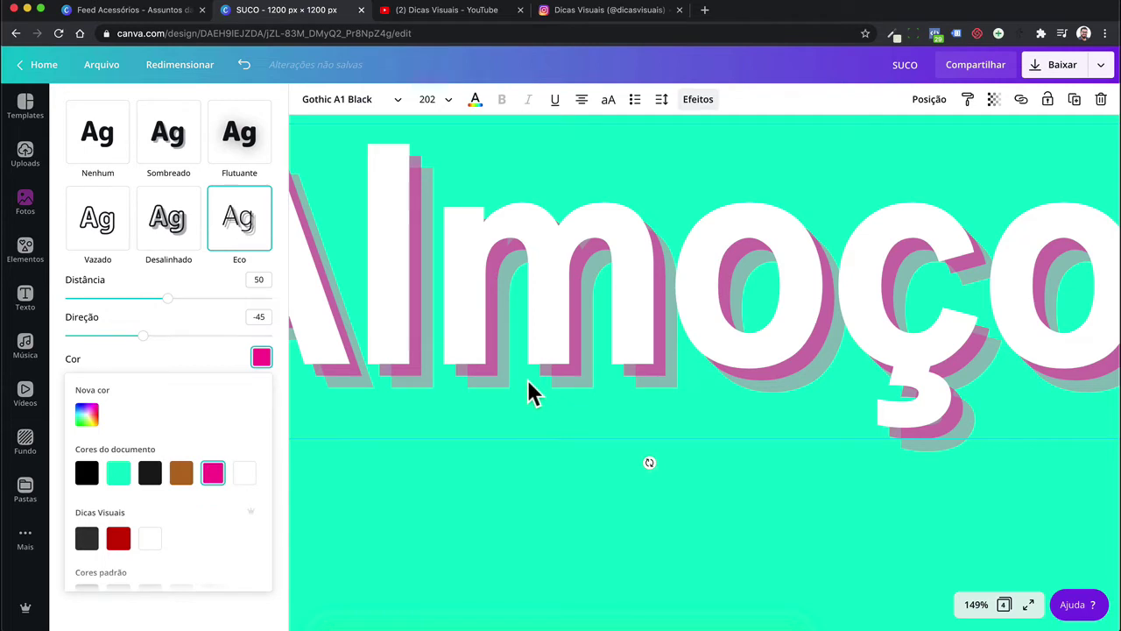
Set the Eco effect of "Almoço" to Direção -4 and Distância 64, and change its colour to dark green
{"action": "mouse_move", "coordinate": [144, 337]}
{"action": "left_mouse_down"}
{"action": "mouse_move", "coordinate": [210, 335]}
{"action": "mouse_move", "coordinate": [171, 349]}
{"action": "mouse_move", "coordinate": [167, 340]}
{"action": "left_mouse_up"}
{"action": "left_click_drag", "start_coordinate": [166, 299], "coordinate": [200, 311]}
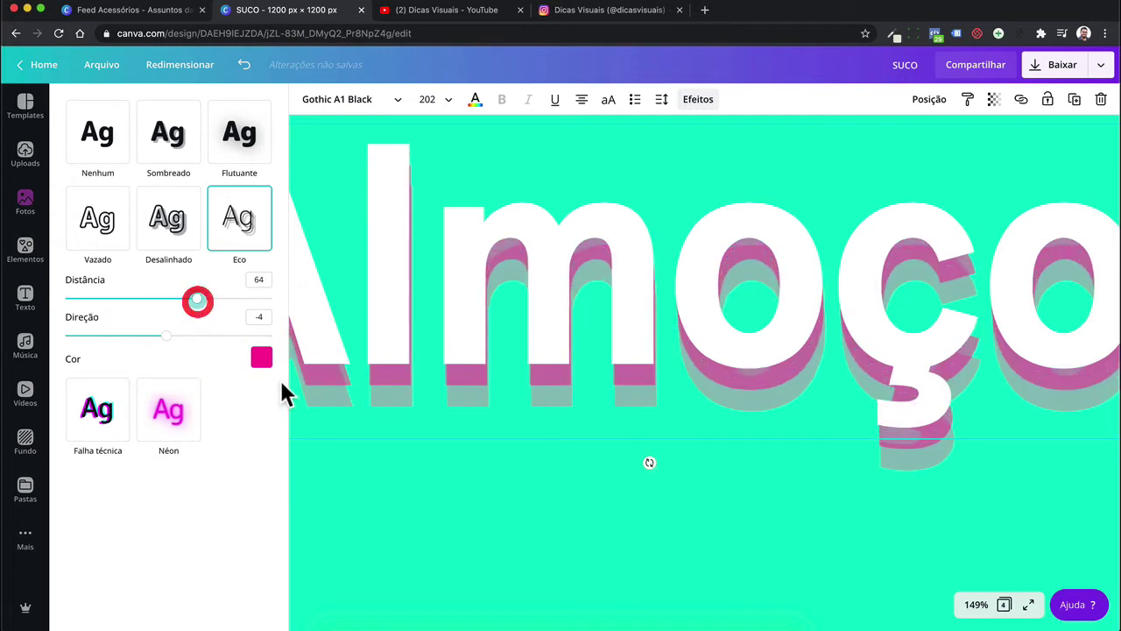
{"action": "left_click", "coordinate": [261, 357]}
{"action": "scroll", "coordinate": [171, 501], "scroll_direction": "down", "scroll_amount": 3}
{"action": "left_click", "coordinate": [119, 563]}
{"action": "left_click", "coordinate": [577, 513]}
Move the "Almoço" text to the horizontal centre of page 4
{"action": "scroll", "coordinate": [579, 499], "scroll_direction": "down", "scroll_amount": 10}
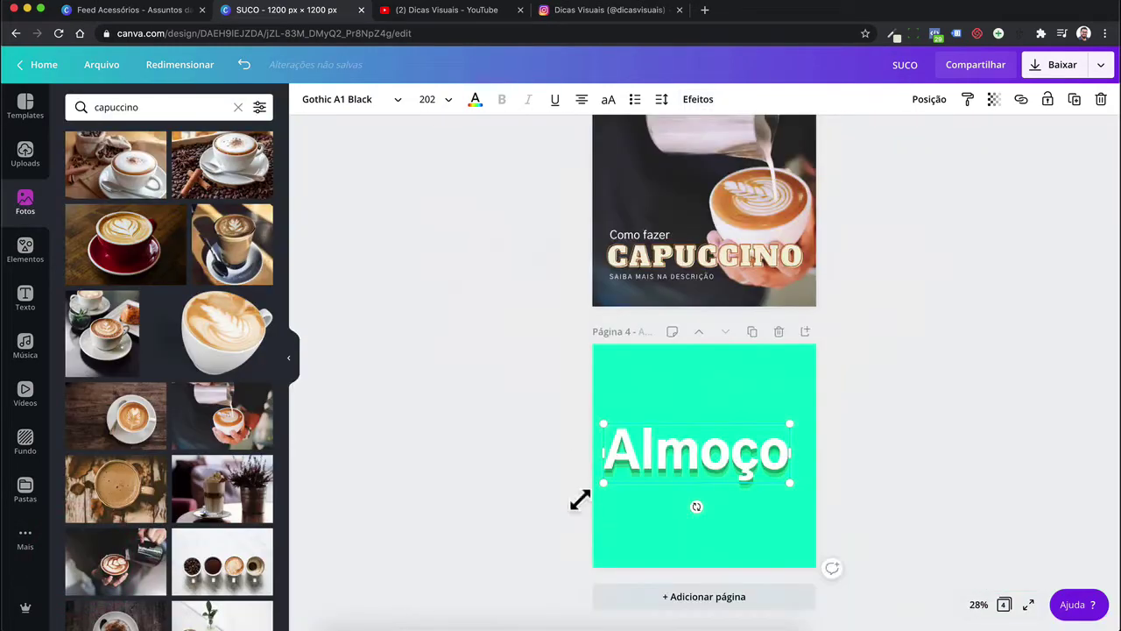
{"action": "scroll", "coordinate": [579, 495], "scroll_direction": "up", "scroll_amount": 5}
{"action": "scroll", "coordinate": [580, 513], "scroll_direction": "down", "scroll_amount": 4}
{"action": "left_click_drag", "start_coordinate": [655, 375], "coordinate": [671, 370]}
{"action": "left_click", "coordinate": [666, 442]}
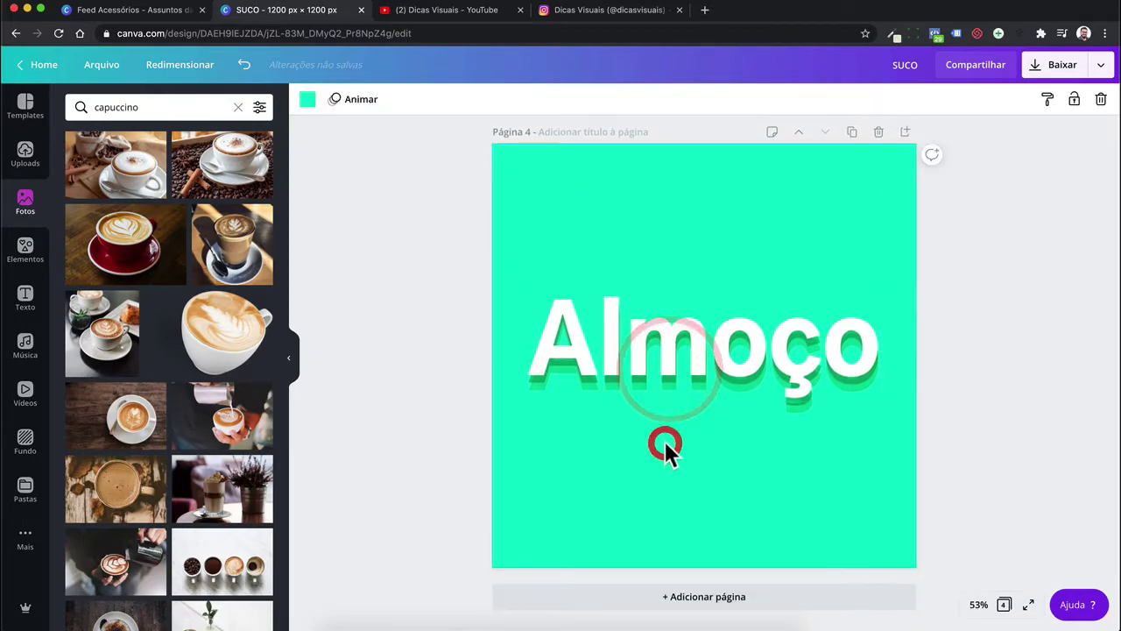
Apply the Falha técnica effect to the "Almoço" text with Distância 28
{"action": "left_click", "coordinate": [647, 331]}
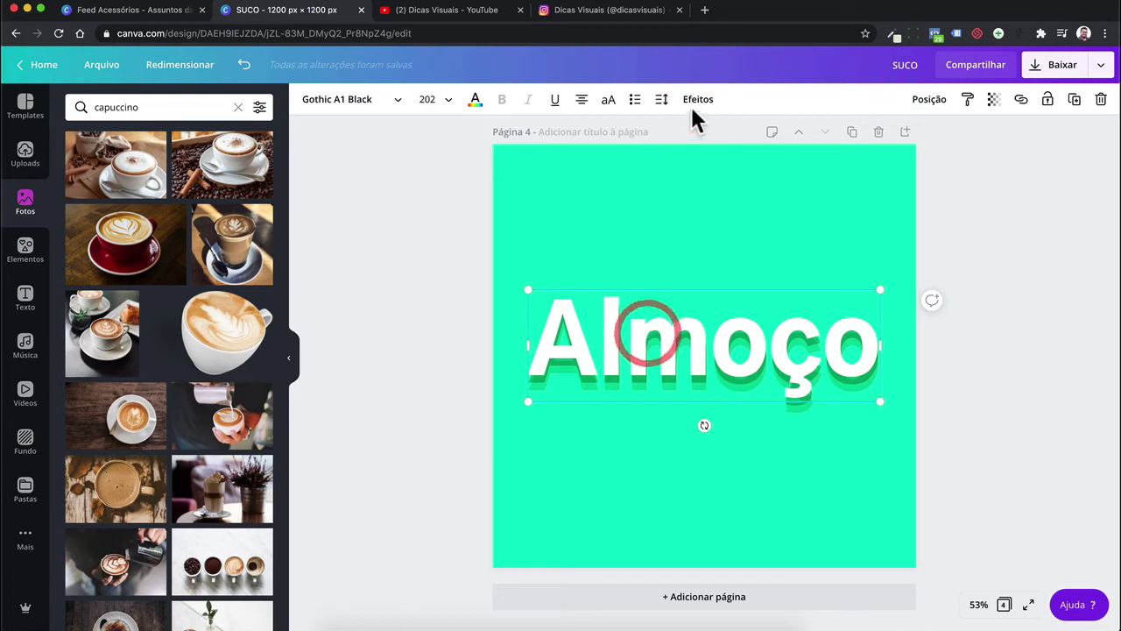
{"action": "left_click", "coordinate": [698, 99]}
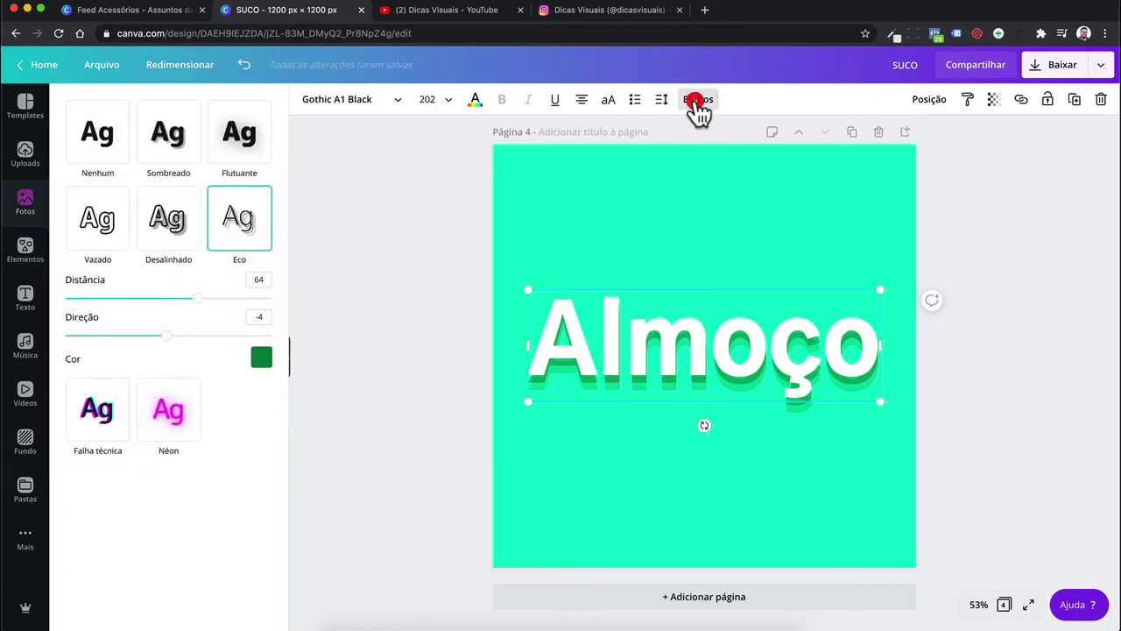
{"action": "left_click", "coordinate": [100, 434]}
{"action": "mouse_move", "coordinate": [118, 391]}
{"action": "left_mouse_down"}
{"action": "mouse_move", "coordinate": [150, 388]}
{"action": "mouse_move", "coordinate": [124, 392]}
{"action": "left_mouse_up"}
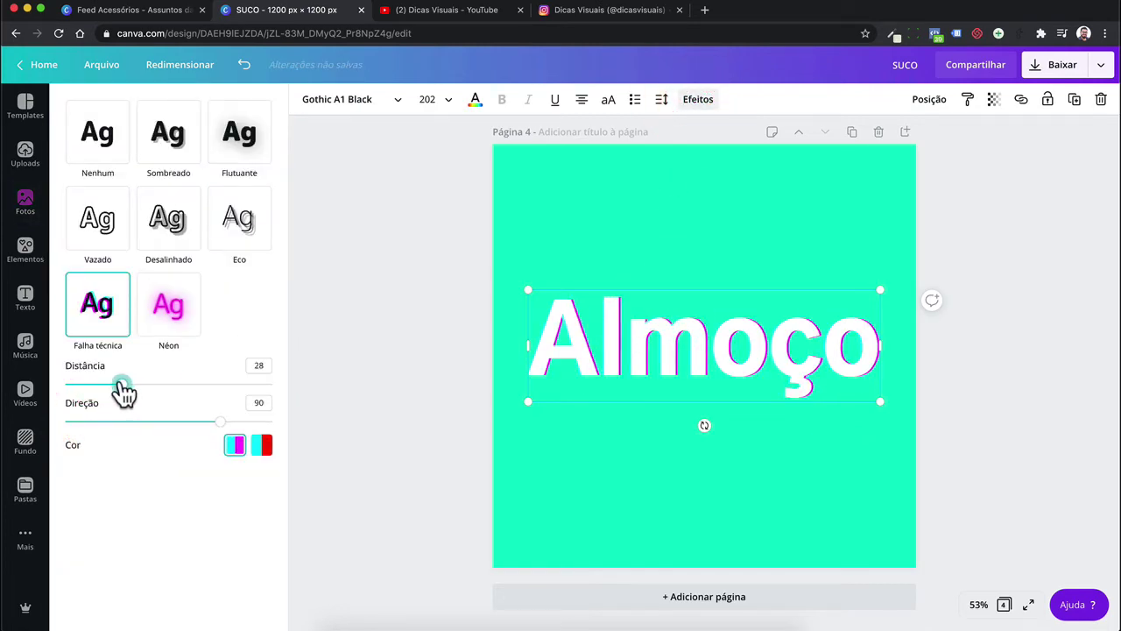
Change page 4's background to the dark grey of the Dicas Visuais palette
{"action": "left_click", "coordinate": [581, 434]}
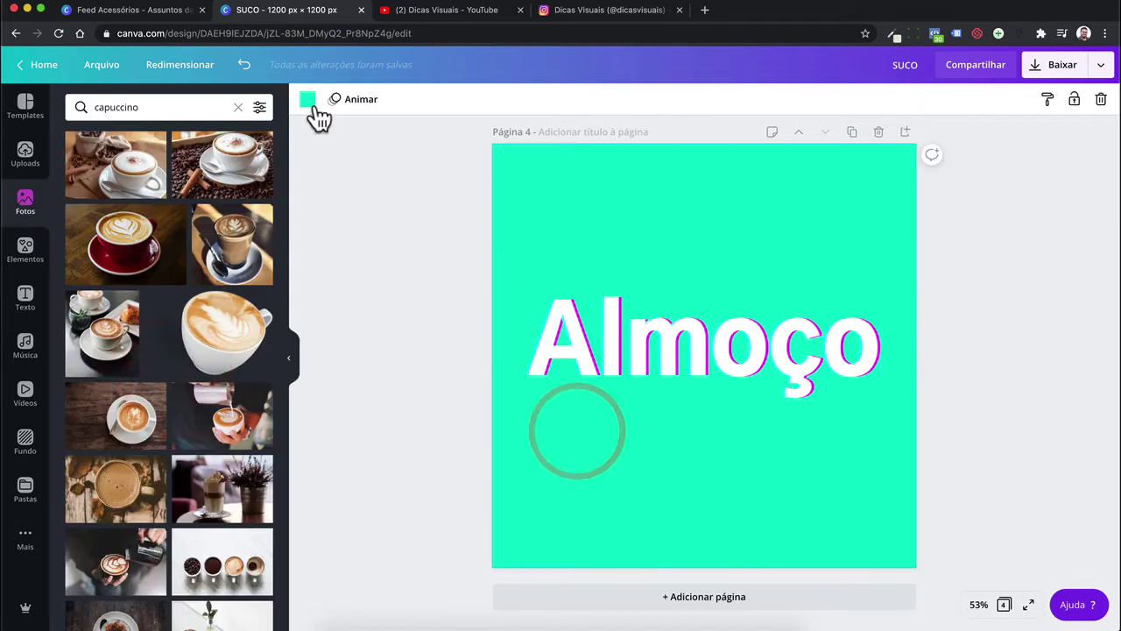
{"action": "left_click", "coordinate": [311, 103]}
{"action": "left_click", "coordinate": [79, 302]}
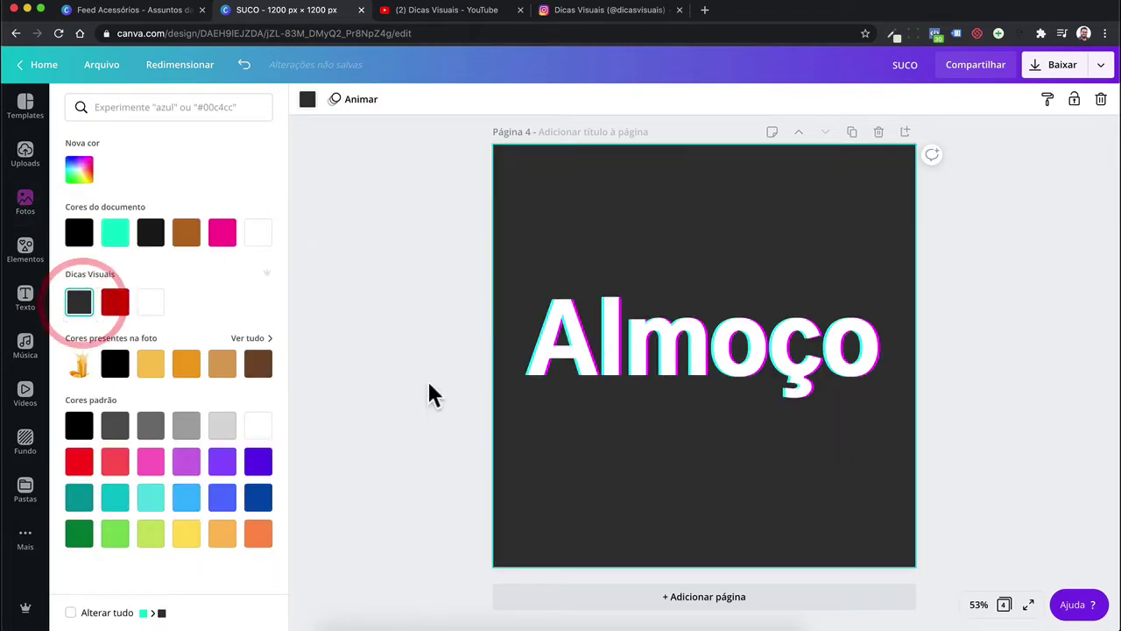
{"action": "left_click", "coordinate": [439, 382]}
Examine the cyan and magenta offsets of "Almoço" up close, with the text selected and the photo results hidden
{"action": "scroll", "coordinate": [558, 359], "scroll_direction": "up", "scroll_amount": 5}
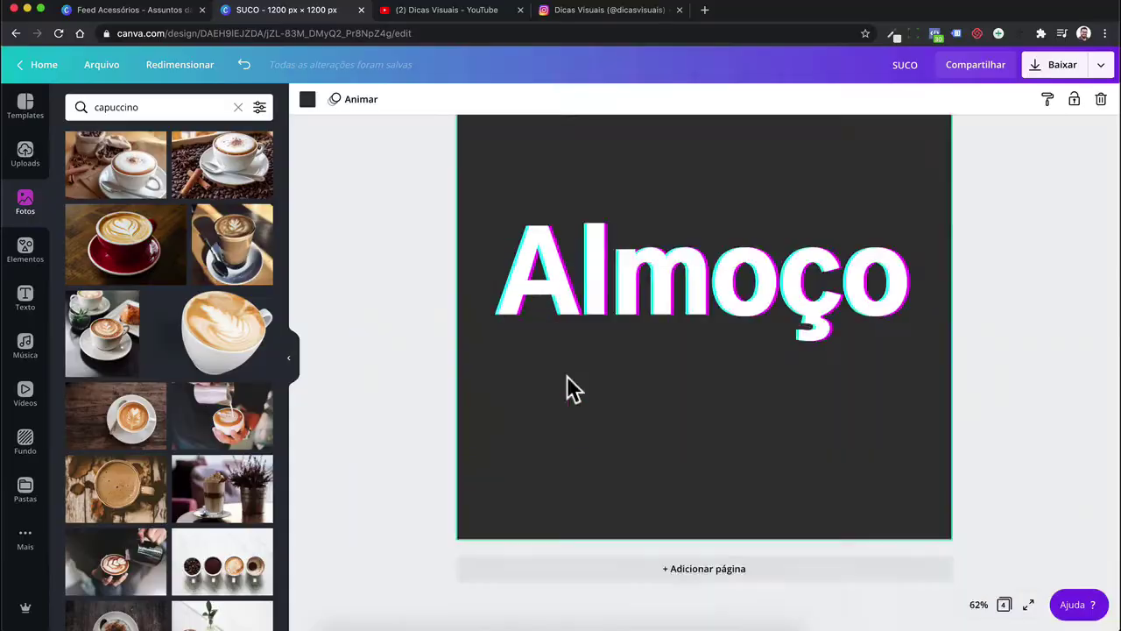
{"action": "scroll", "coordinate": [566, 373], "scroll_direction": "down", "scroll_amount": 5}
{"action": "scroll", "coordinate": [706, 553], "scroll_direction": "up", "scroll_amount": 5}
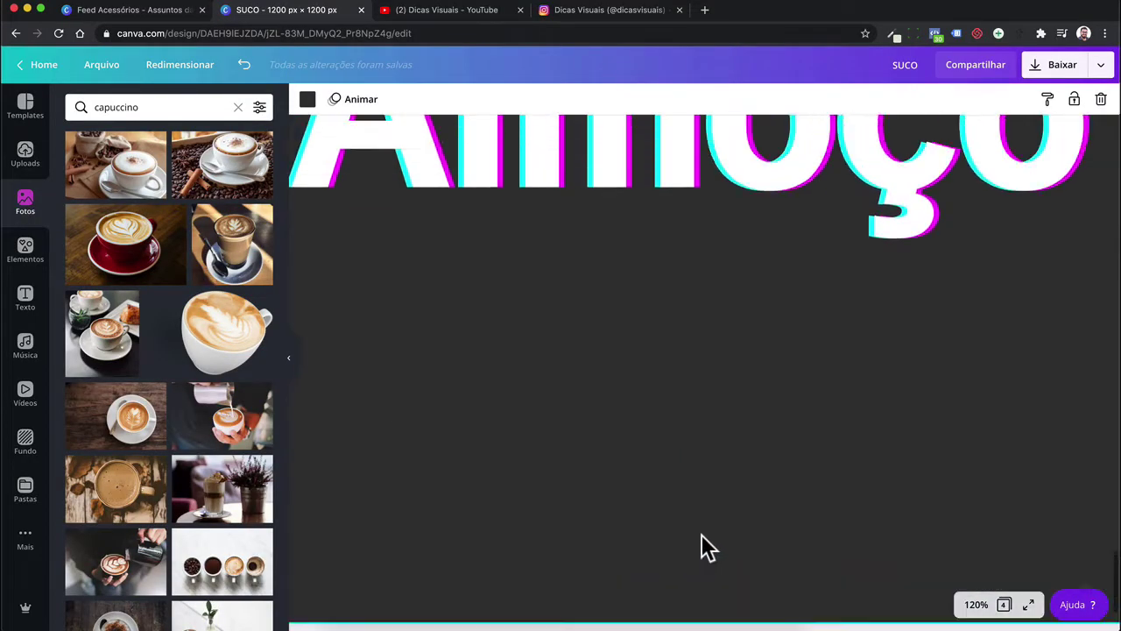
{"action": "scroll", "coordinate": [706, 547], "scroll_direction": "up", "scroll_amount": 3}
{"action": "left_click", "coordinate": [619, 388]}
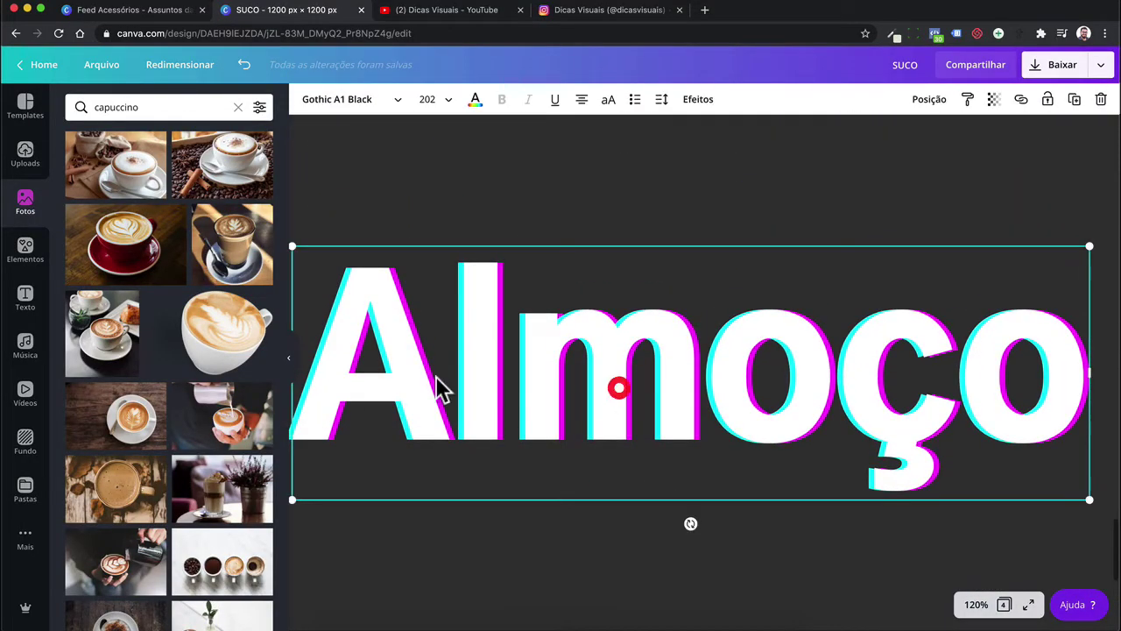
{"action": "left_click", "coordinate": [289, 357]}
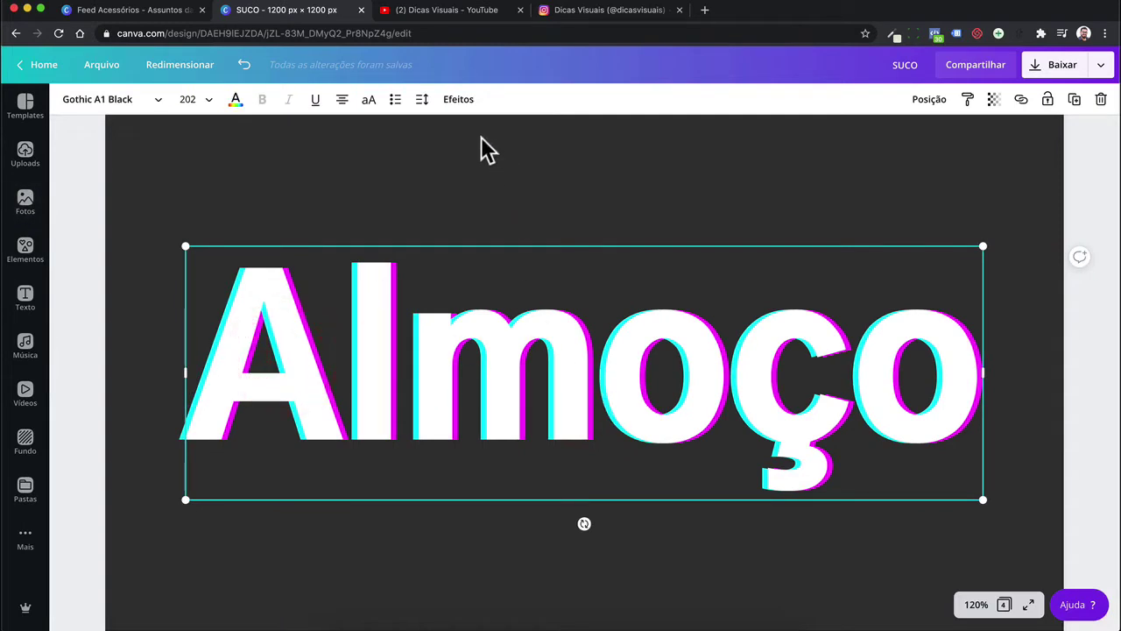
Set the Falha técnica effect on "Almoço" to Distância 29 and Direção -28, try the cyan-red colours, and return to cyan-magenta
{"action": "left_click", "coordinate": [462, 101]}
{"action": "left_click_drag", "start_coordinate": [160, 396], "coordinate": [128, 398]}
{"action": "left_click_drag", "start_coordinate": [194, 423], "coordinate": [153, 422]}
{"action": "left_click", "coordinate": [263, 449]}
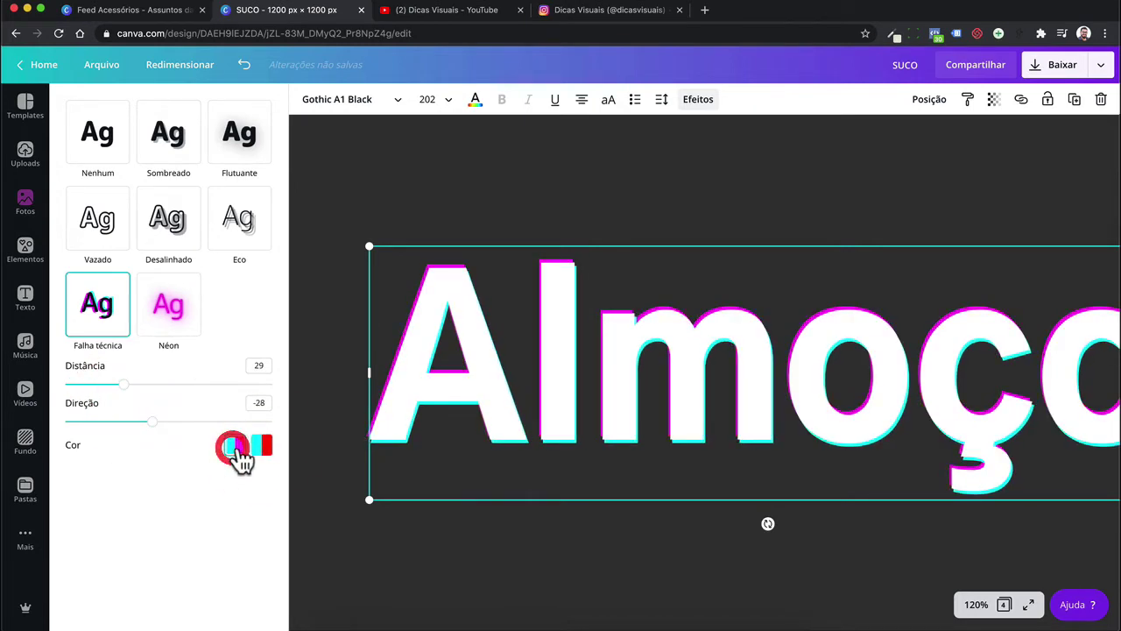
{"action": "left_click", "coordinate": [262, 450]}
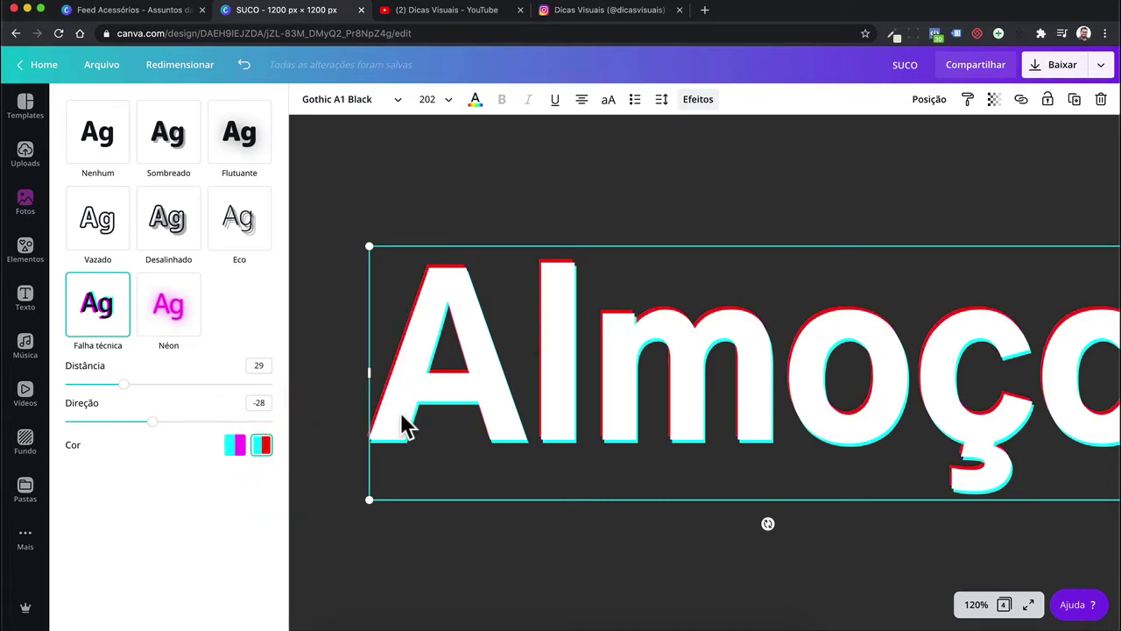
{"action": "left_click", "coordinate": [236, 447]}
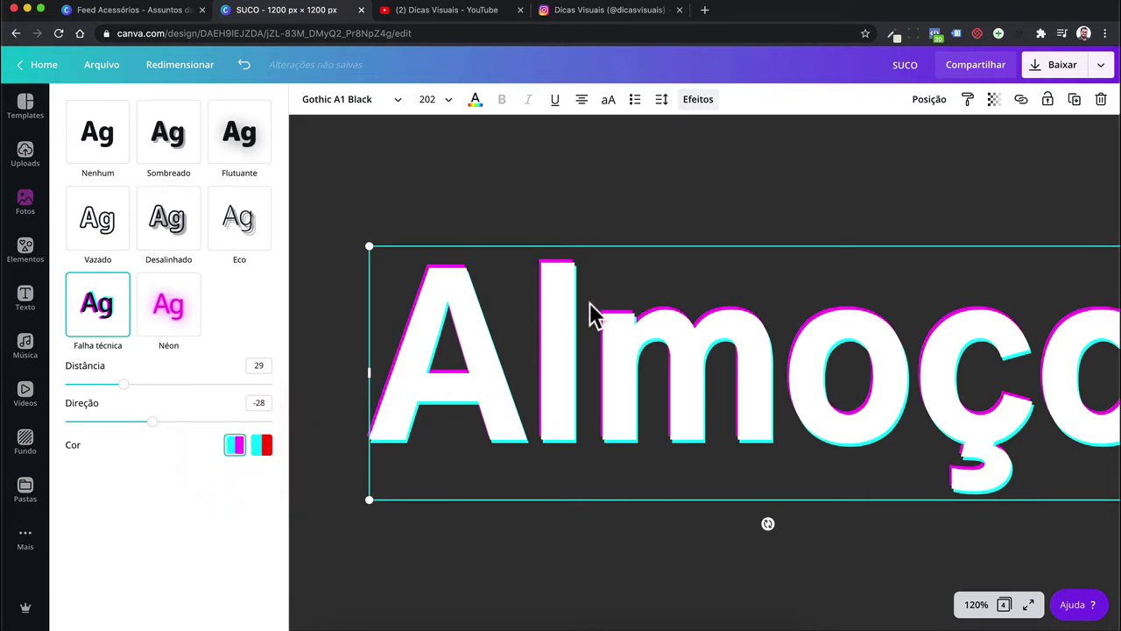
Apply the Néon effect to "Almoço" with Intensidade 61 and recolour the text light orange from the default colours
{"action": "left_click", "coordinate": [187, 329]}
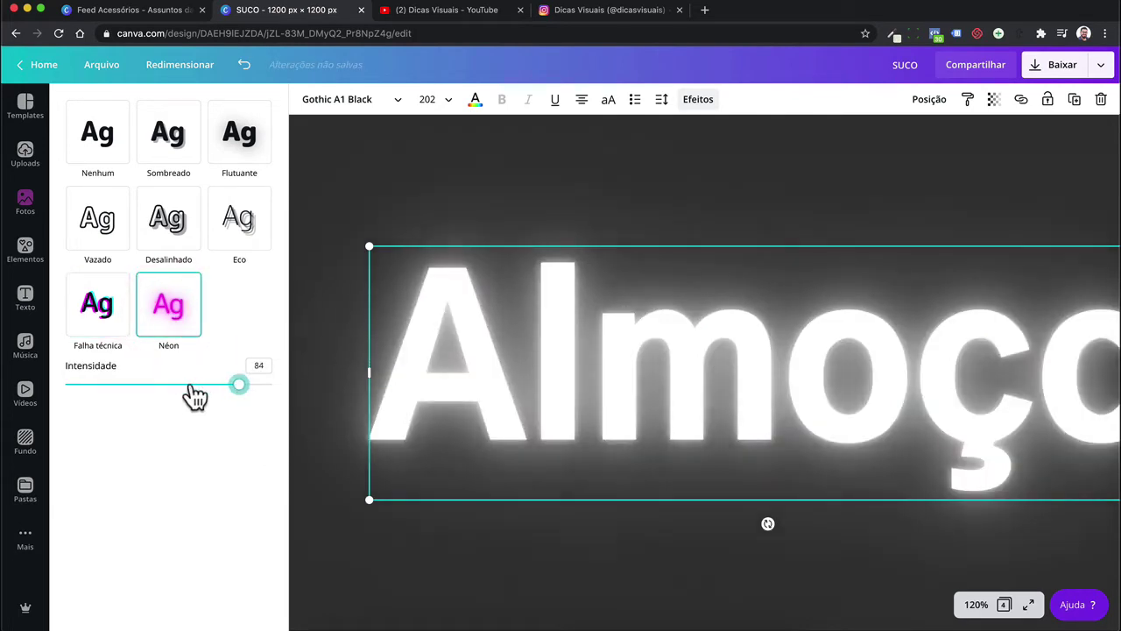
{"action": "scroll", "coordinate": [517, 399], "scroll_direction": "down", "scroll_amount": 5}
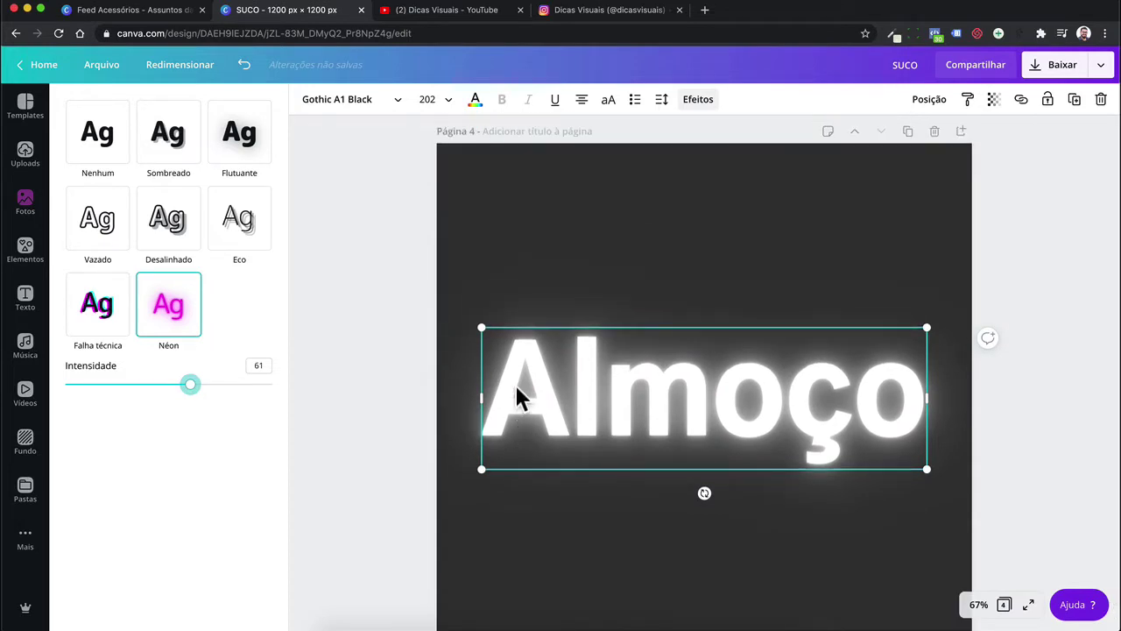
{"action": "left_click", "coordinate": [475, 99]}
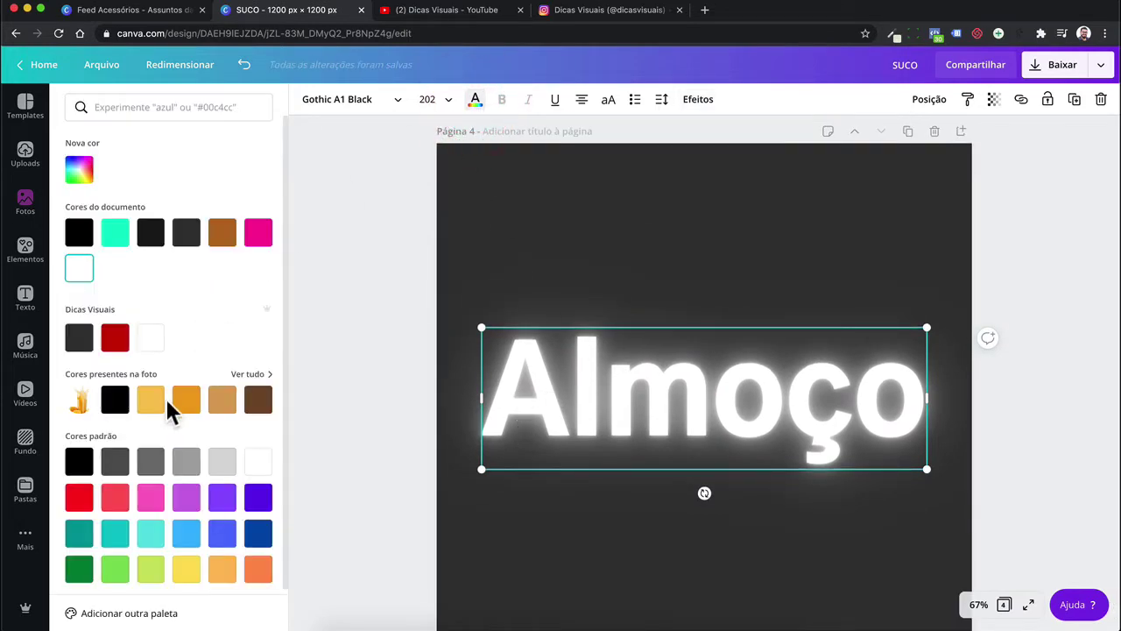
{"action": "left_click", "coordinate": [156, 400]}
{"action": "left_click", "coordinate": [153, 499]}
{"action": "left_click", "coordinate": [153, 533]}
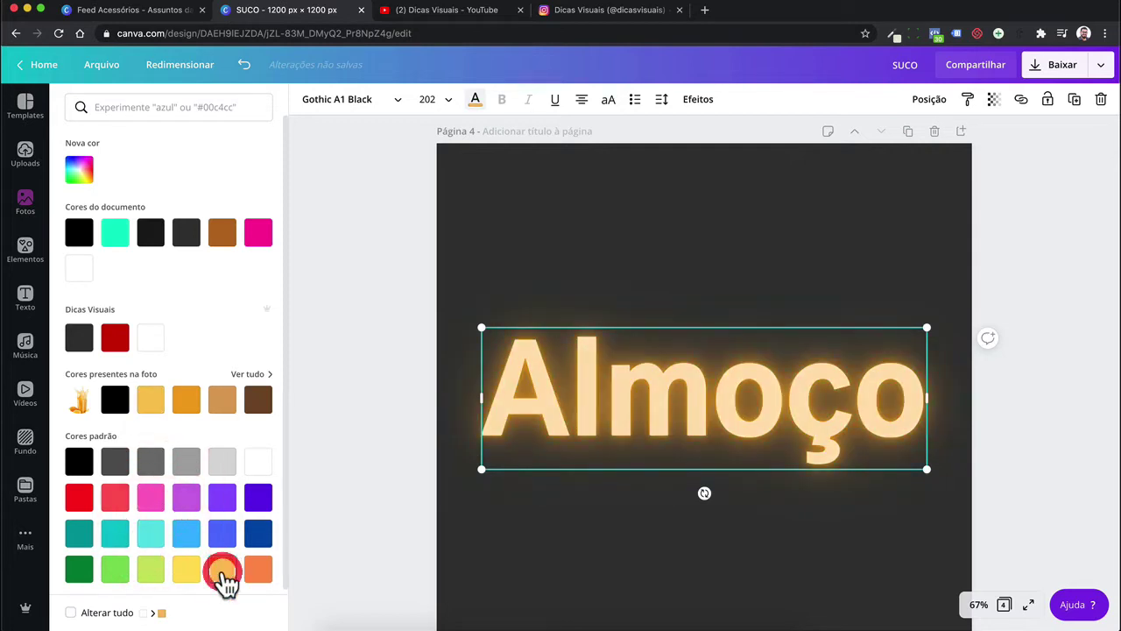
Try the Néon Intensidade of "Almoço" at 100 and near its minimum, settle on 96, and close the effect settings
{"action": "left_click", "coordinate": [701, 118]}
{"action": "left_click_drag", "start_coordinate": [196, 394], "coordinate": [392, 390]}
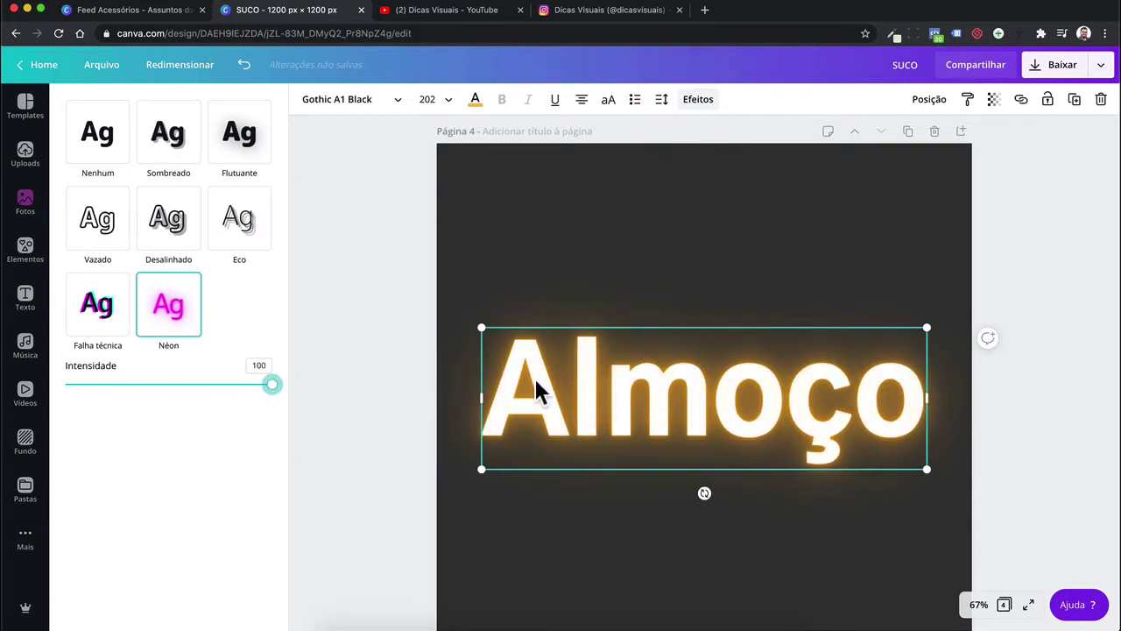
{"action": "left_click_drag", "start_coordinate": [271, 390], "coordinate": [20, 393]}
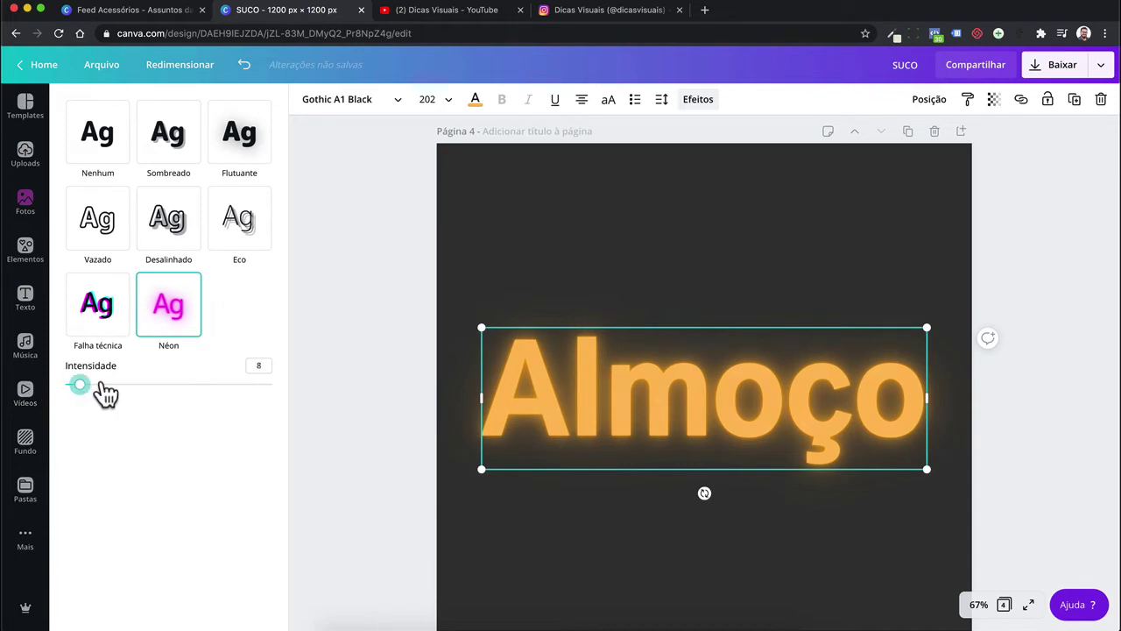
{"action": "left_click_drag", "start_coordinate": [91, 395], "coordinate": [268, 396]}
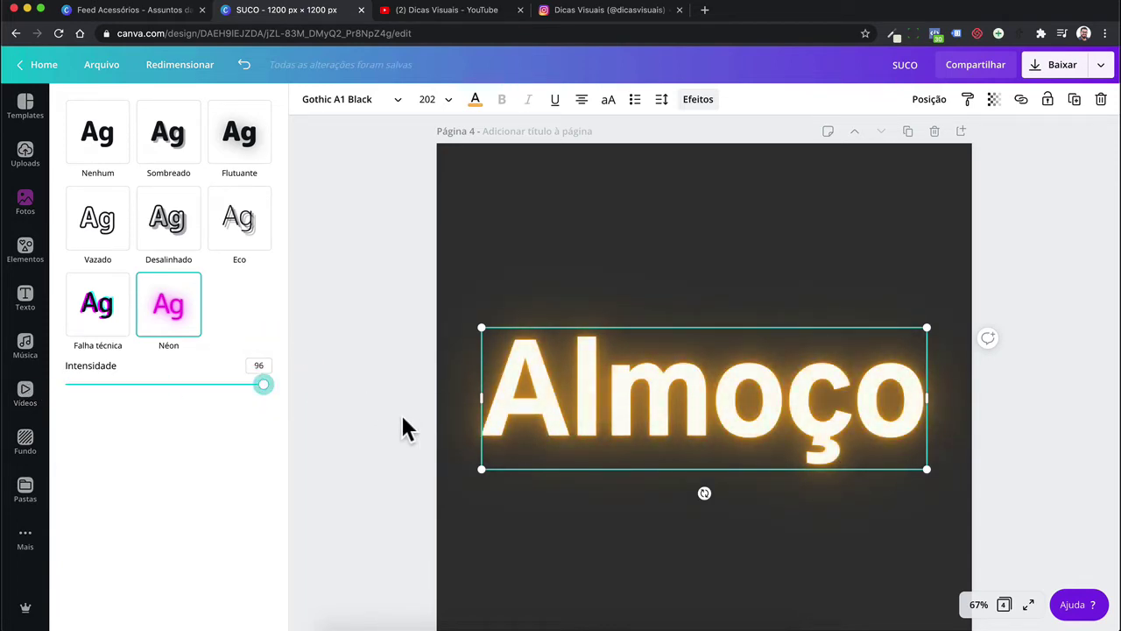
{"action": "left_click", "coordinate": [402, 416]}
Review the neon "PEÇAS COM 20% off" design on page 2 and look over the post templates in the Feed Acessórios design
{"action": "scroll", "coordinate": [403, 410], "scroll_direction": "up", "scroll_amount": 7}
{"action": "scroll", "coordinate": [403, 416], "scroll_direction": "up", "scroll_amount": 6}
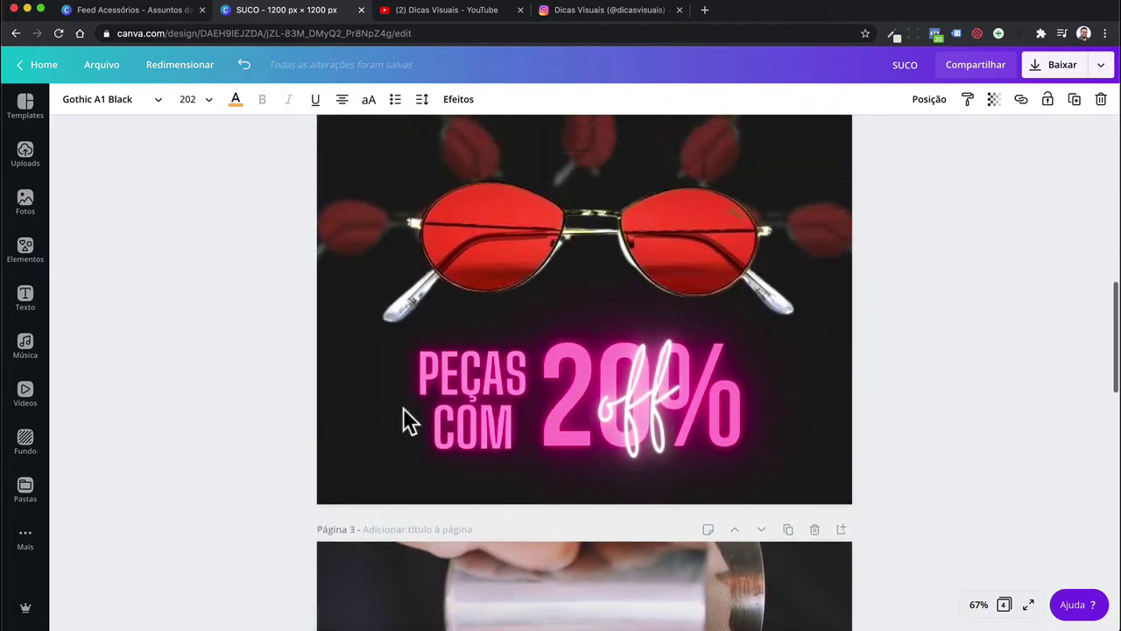
{"action": "scroll", "coordinate": [403, 415], "scroll_direction": "down", "scroll_amount": 2}
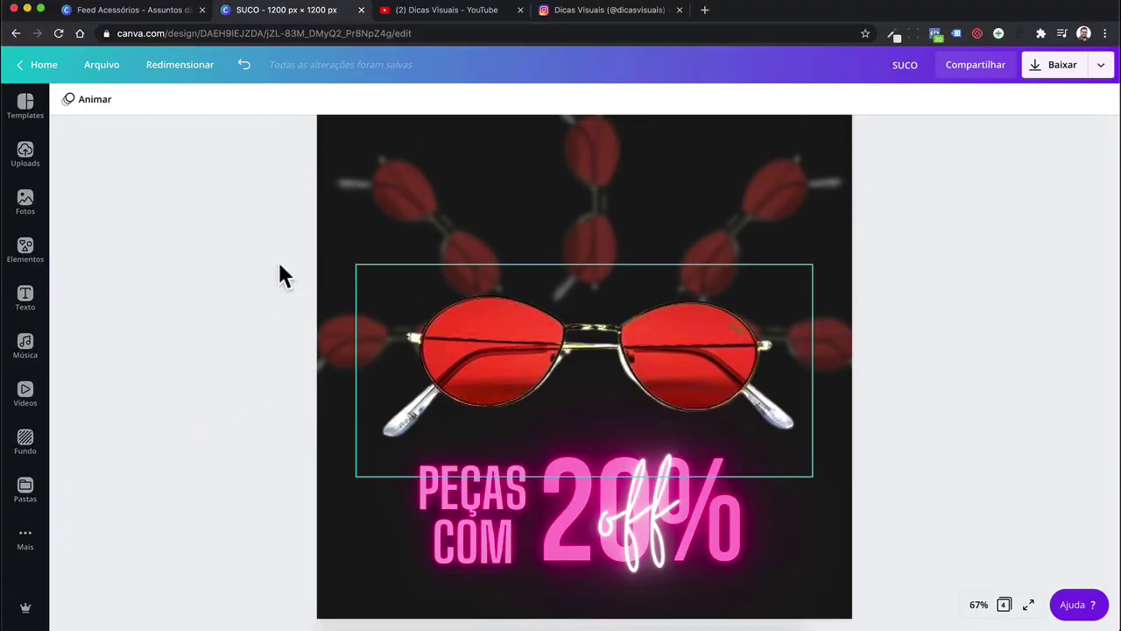
{"action": "left_click", "coordinate": [103, 14]}
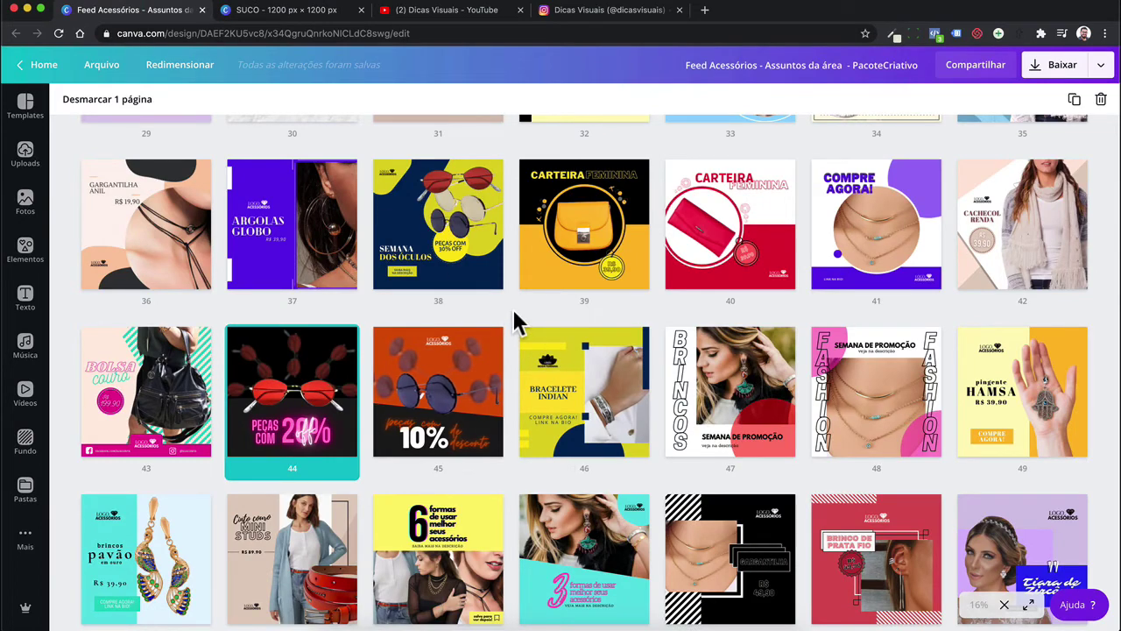
{"action": "scroll", "coordinate": [517, 323], "scroll_direction": "up", "scroll_amount": 5}
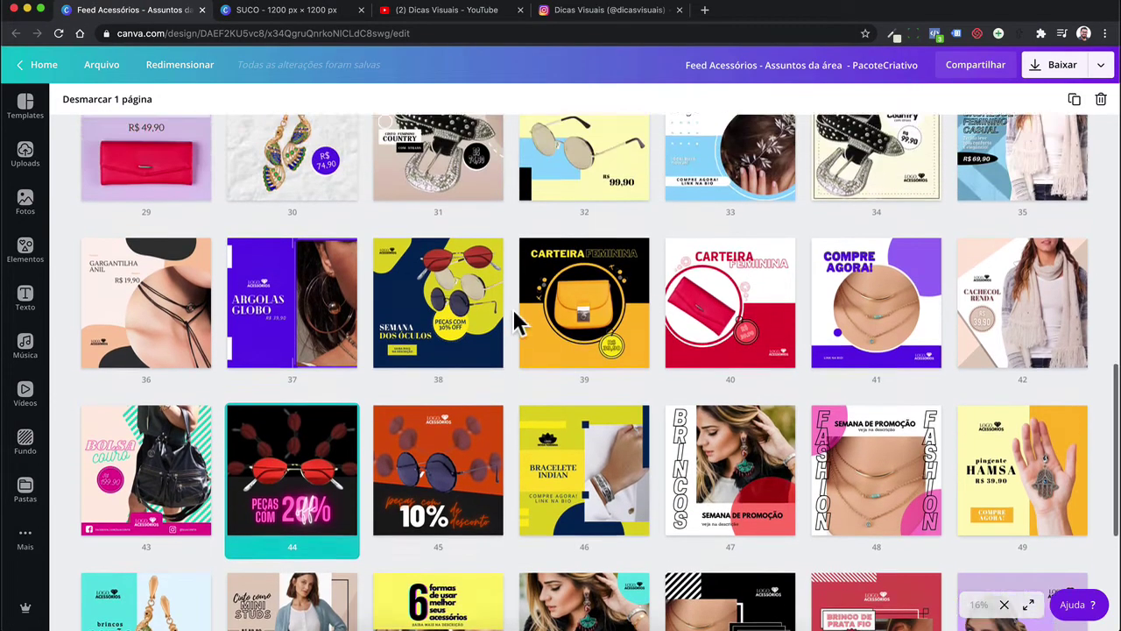
{"action": "scroll", "coordinate": [515, 322], "scroll_direction": "up", "scroll_amount": 7}
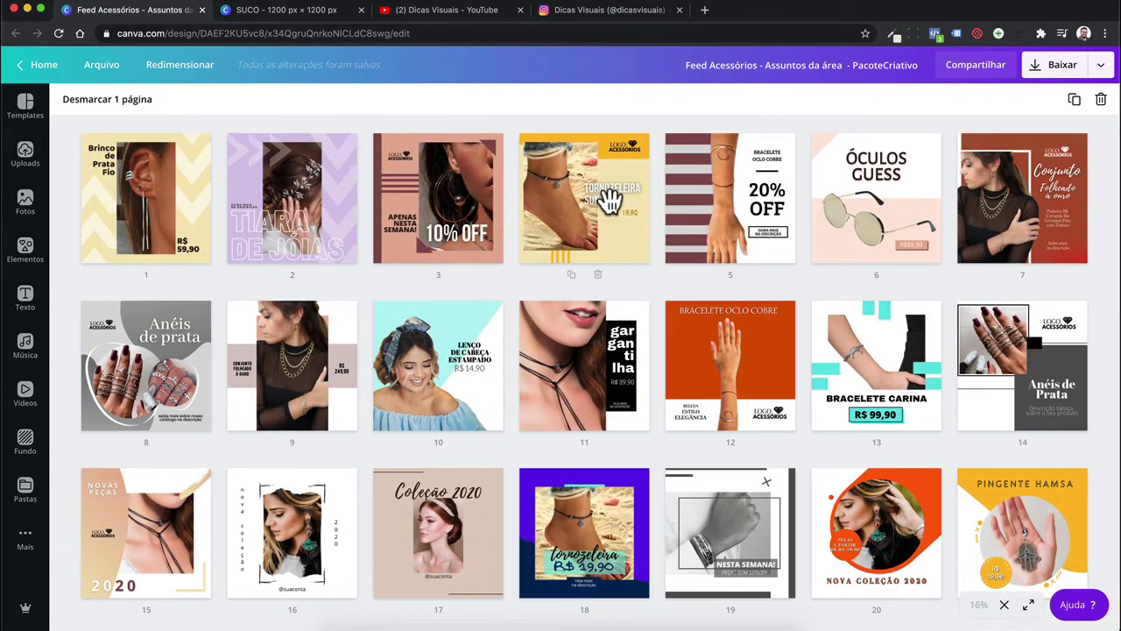
Open pacotecriativo.club in a new browser tab and look through its template packages by niche
{"action": "left_click", "coordinate": [704, 11]}
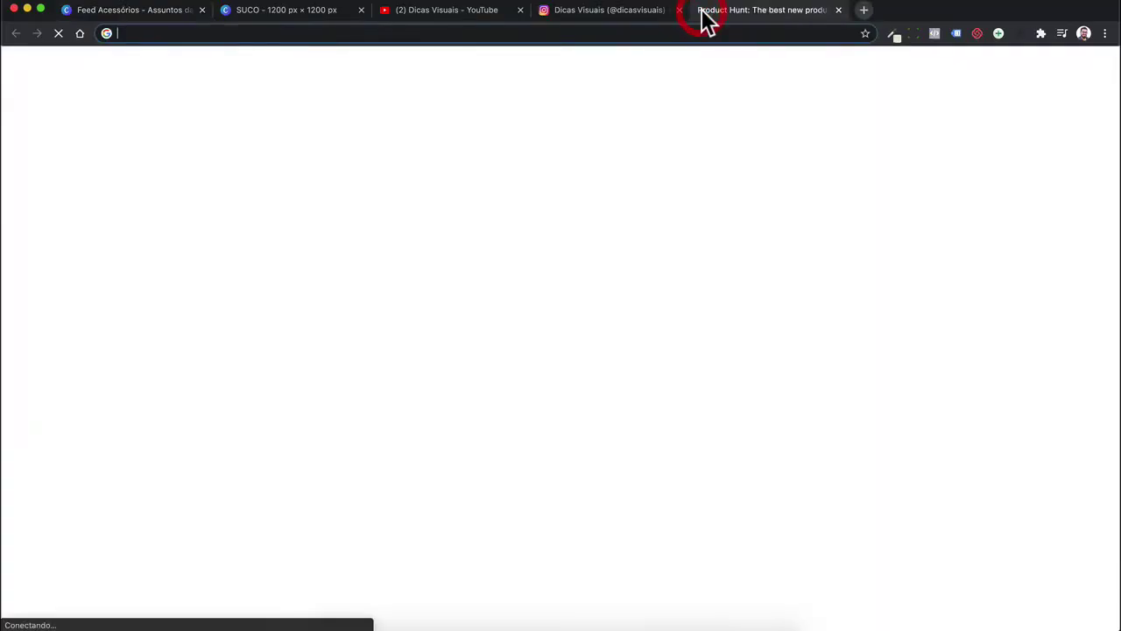
{"action": "type", "text": "pacot"}
{"action": "key", "text": "Return"}
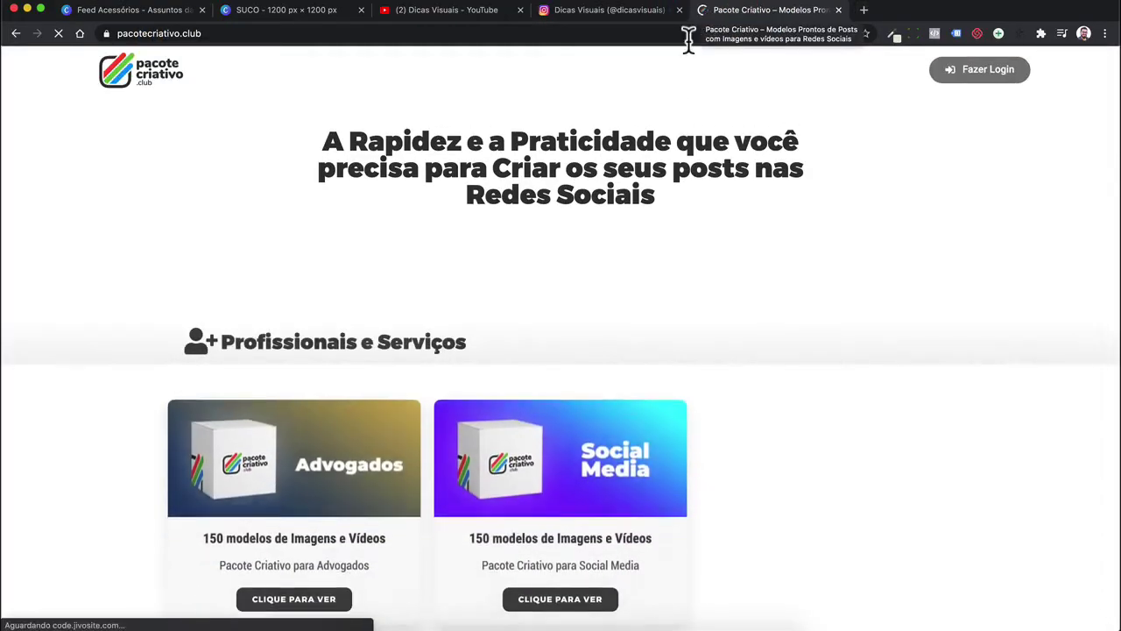
{"action": "scroll", "coordinate": [783, 340], "scroll_direction": "down", "scroll_amount": 5}
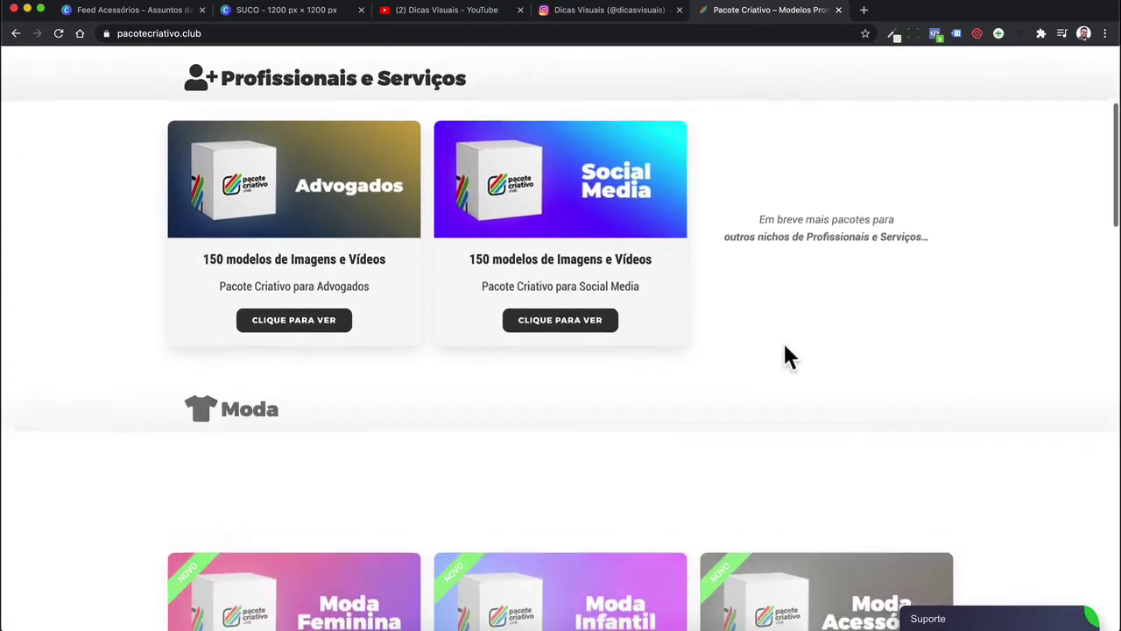
{"action": "scroll", "coordinate": [784, 343], "scroll_direction": "down", "scroll_amount": 7}
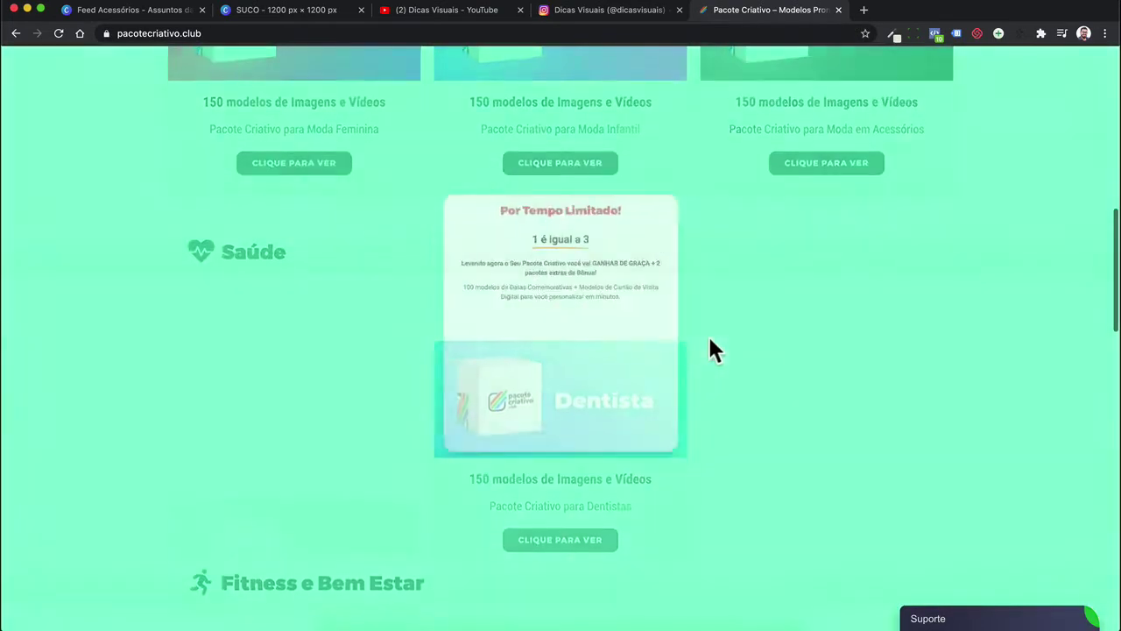
{"action": "scroll", "coordinate": [618, 526], "scroll_direction": "down", "scroll_amount": 5}
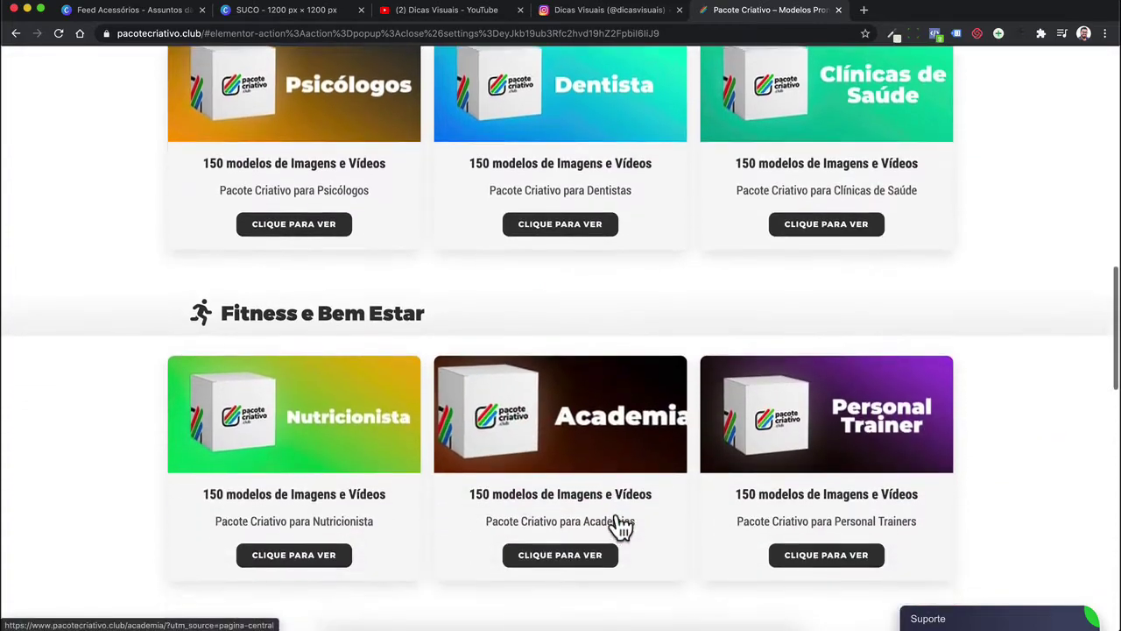
{"action": "scroll", "coordinate": [622, 473], "scroll_direction": "up", "scroll_amount": 15}
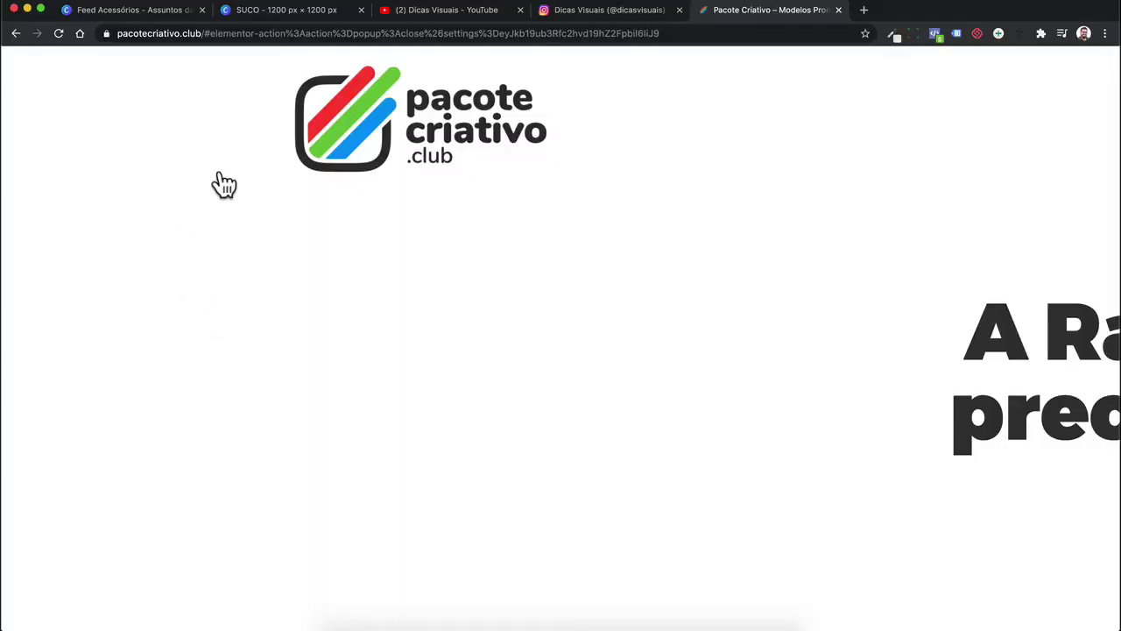
Return to the SUCO design and add a new page directly after the orange juice post on page 1
{"action": "left_click", "coordinate": [277, 16]}
{"action": "scroll", "coordinate": [266, 343], "scroll_direction": "up", "scroll_amount": 10}
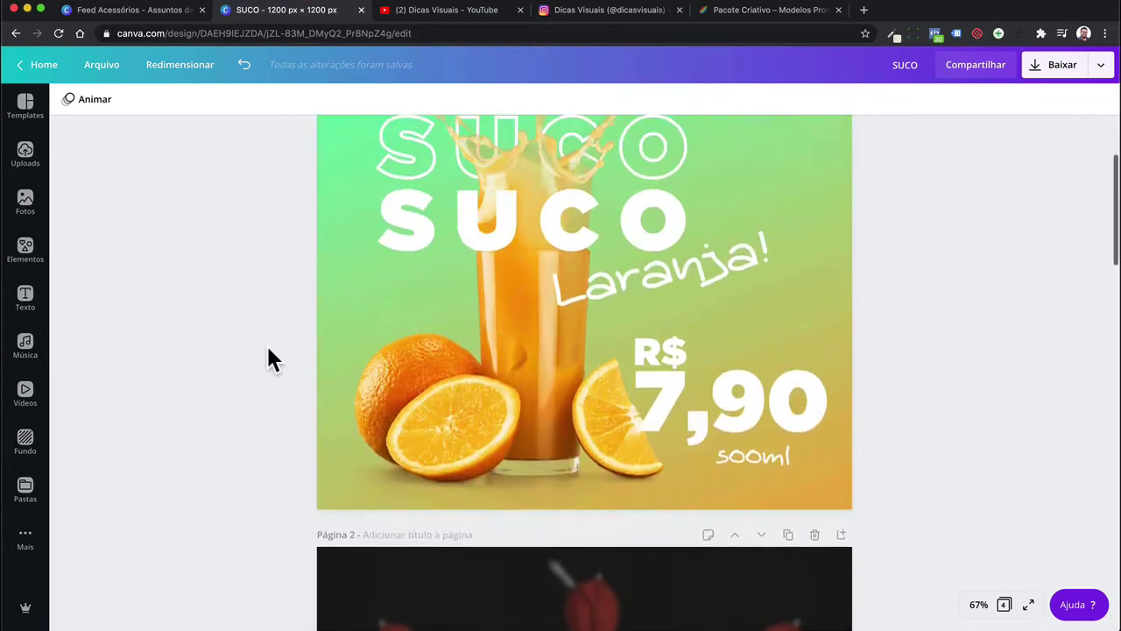
{"action": "scroll", "coordinate": [266, 344], "scroll_direction": "down", "scroll_amount": 1}
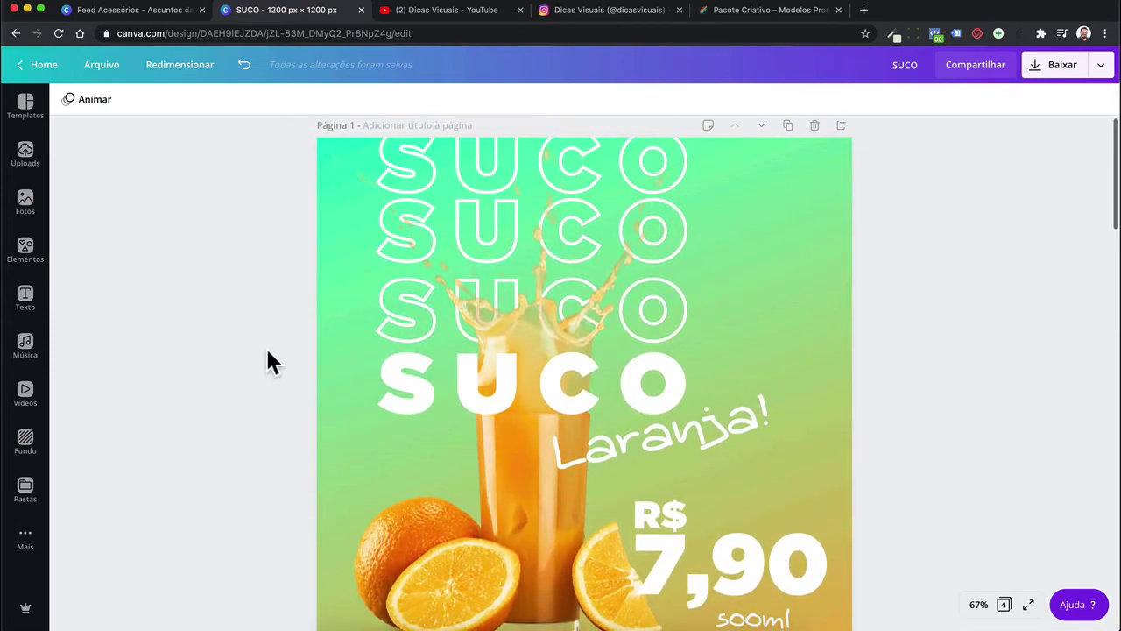
{"action": "scroll", "coordinate": [267, 343], "scroll_direction": "down", "scroll_amount": 5, "text": "ctrl"}
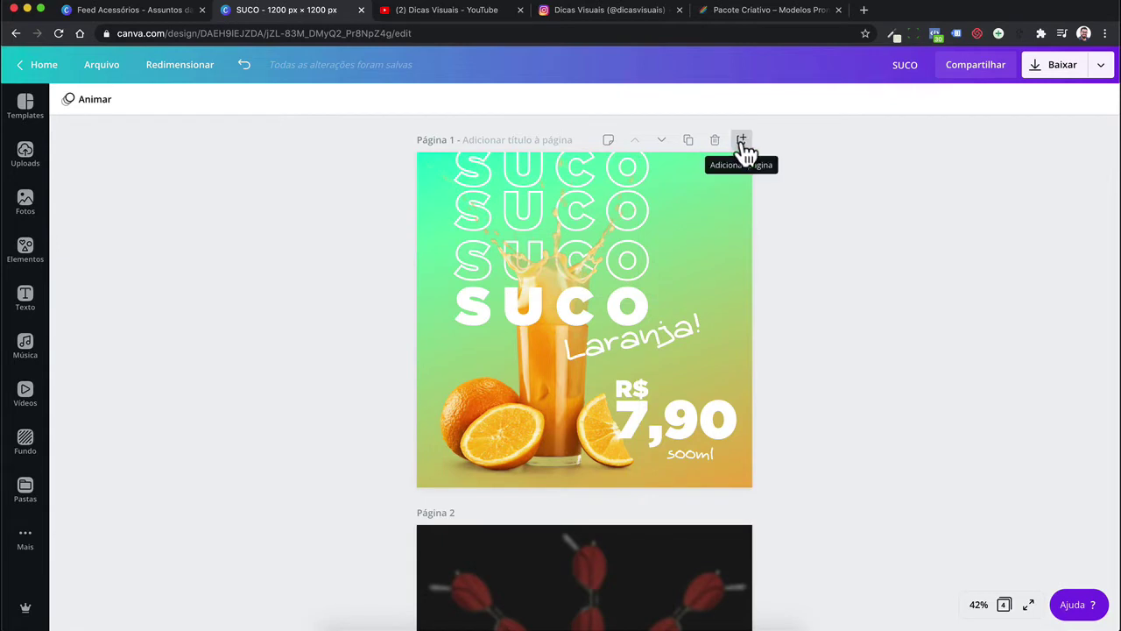
{"action": "left_click", "coordinate": [741, 140]}
{"action": "left_click", "coordinate": [637, 243]}
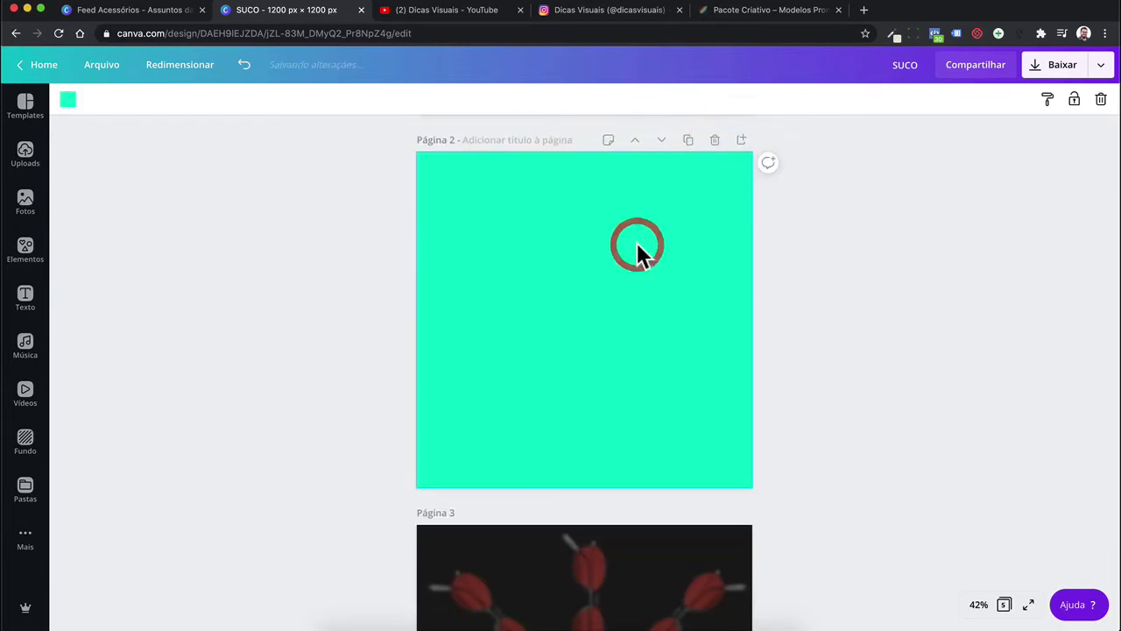
Give the new page 2 the yellow-to-orange background from Gradientes and replace its yellow with the document's turquoise green
{"action": "left_click", "coordinate": [25, 443]}
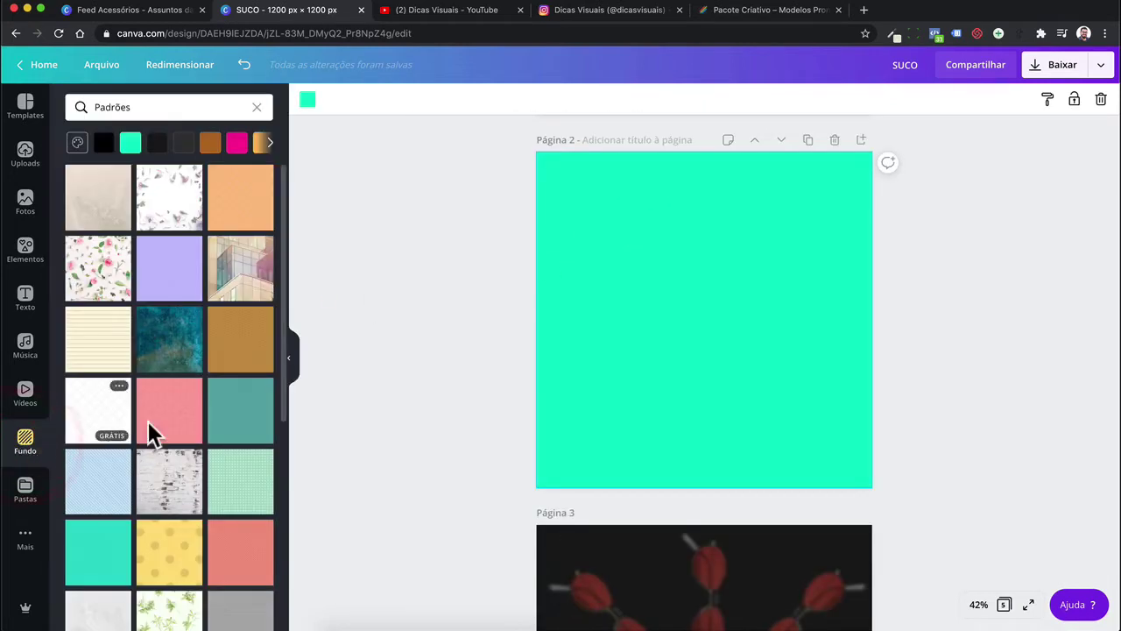
{"action": "left_click", "coordinate": [256, 109]}
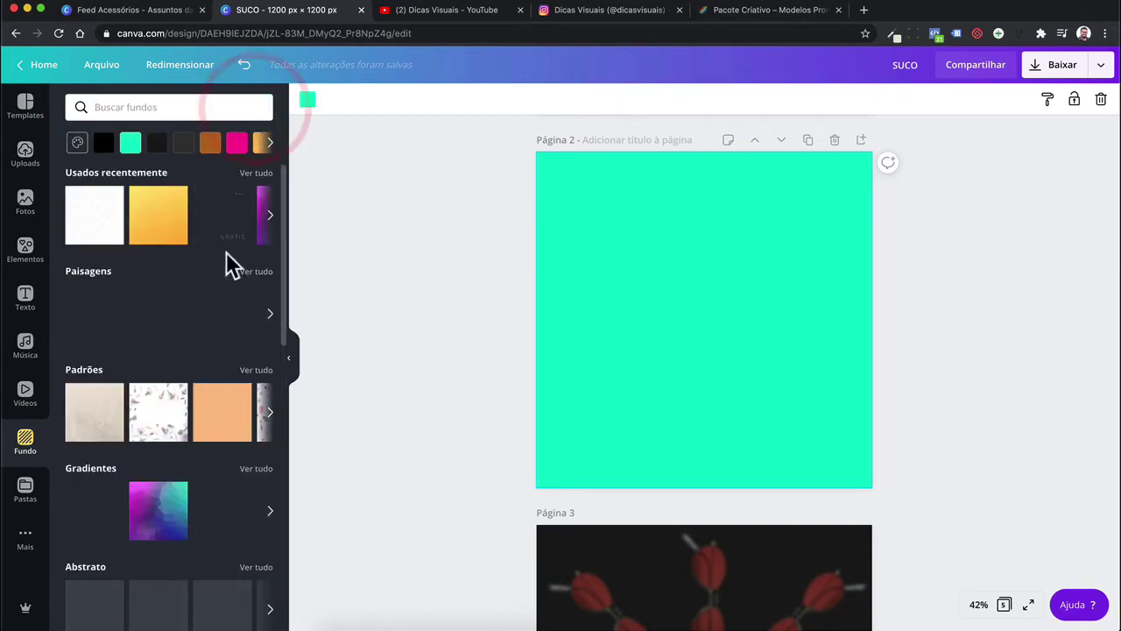
{"action": "scroll", "coordinate": [224, 372], "scroll_direction": "down", "scroll_amount": 3}
{"action": "scroll", "coordinate": [224, 365], "scroll_direction": "down", "scroll_amount": 10}
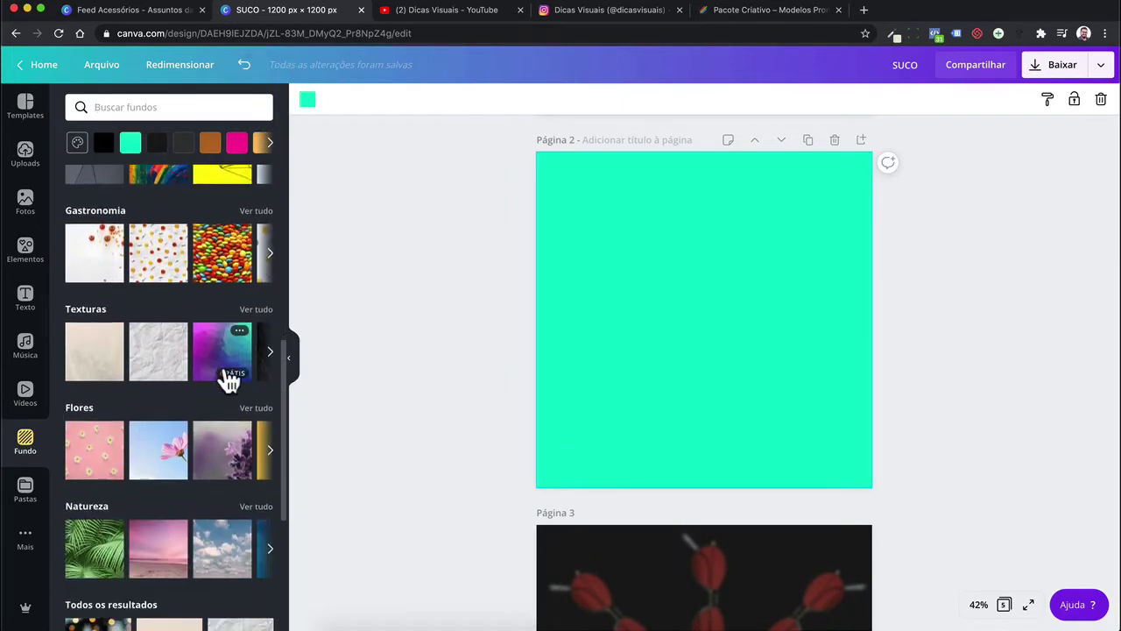
{"action": "scroll", "coordinate": [224, 366], "scroll_direction": "up", "scroll_amount": 5}
{"action": "scroll", "coordinate": [224, 367], "scroll_direction": "up", "scroll_amount": 5}
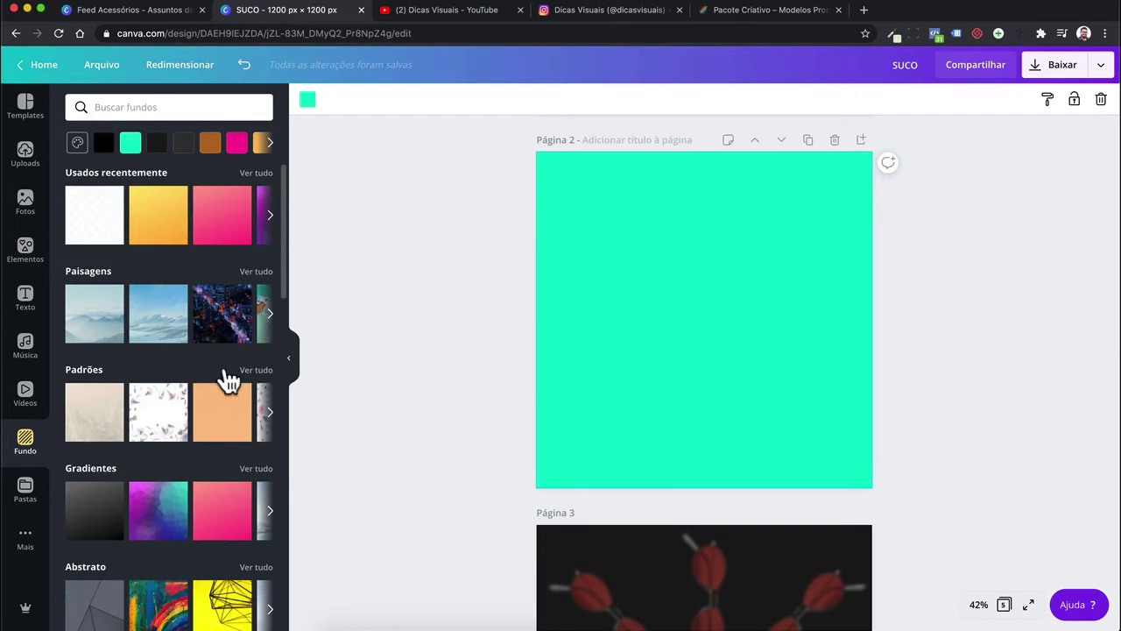
{"action": "scroll", "coordinate": [225, 375], "scroll_direction": "down", "scroll_amount": 3}
{"action": "left_click", "coordinate": [248, 355]}
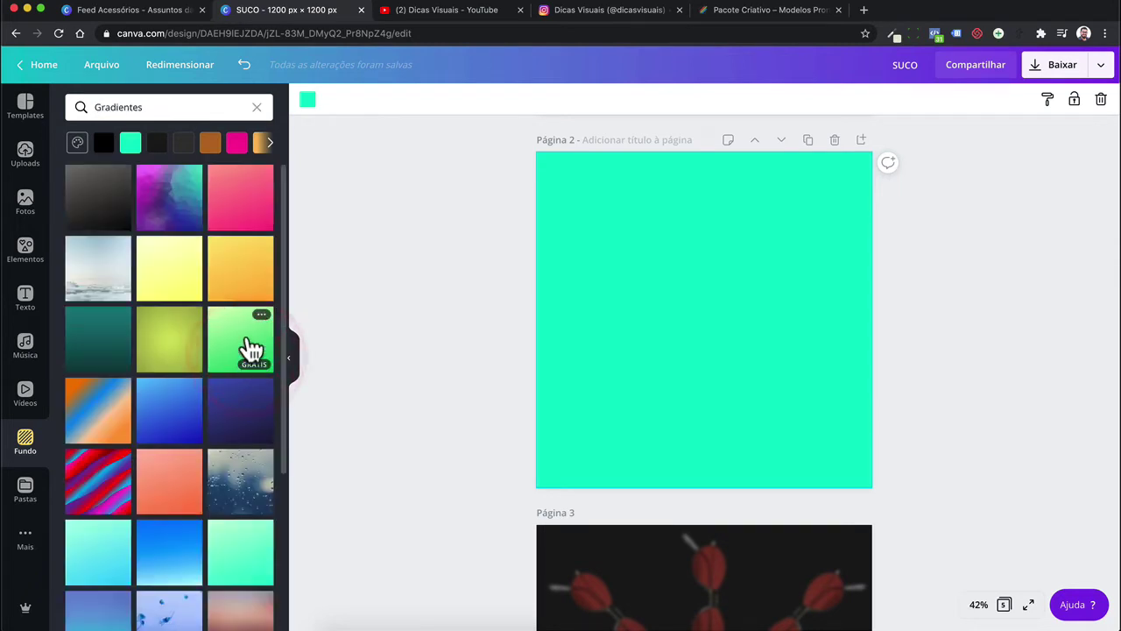
{"action": "left_click", "coordinate": [245, 282]}
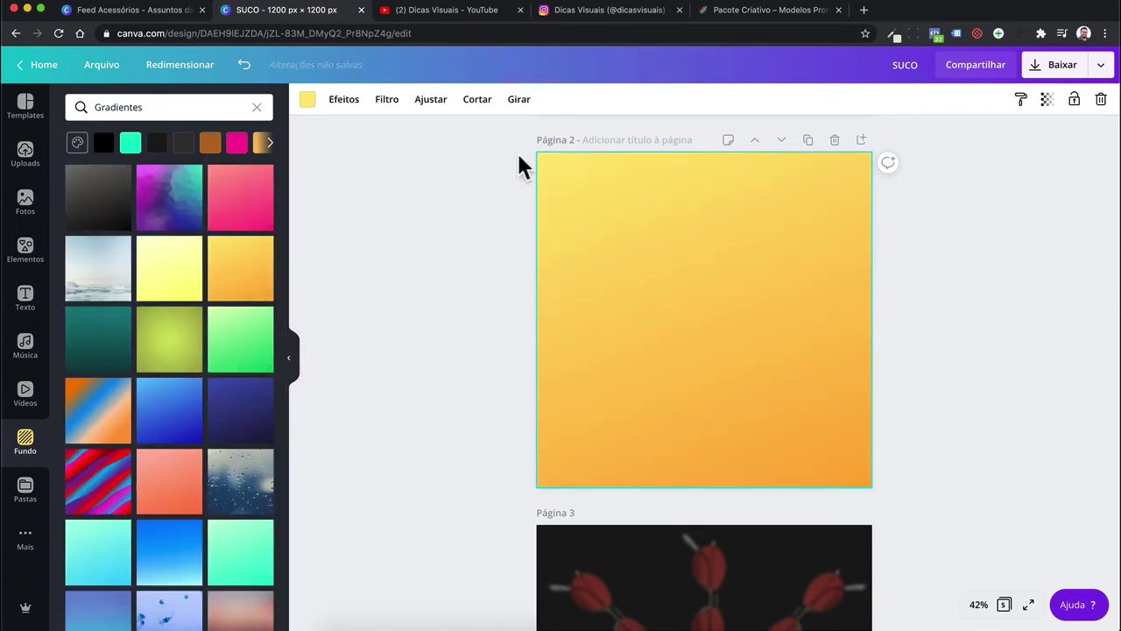
{"action": "left_click", "coordinate": [308, 103]}
{"action": "left_click", "coordinate": [116, 230]}
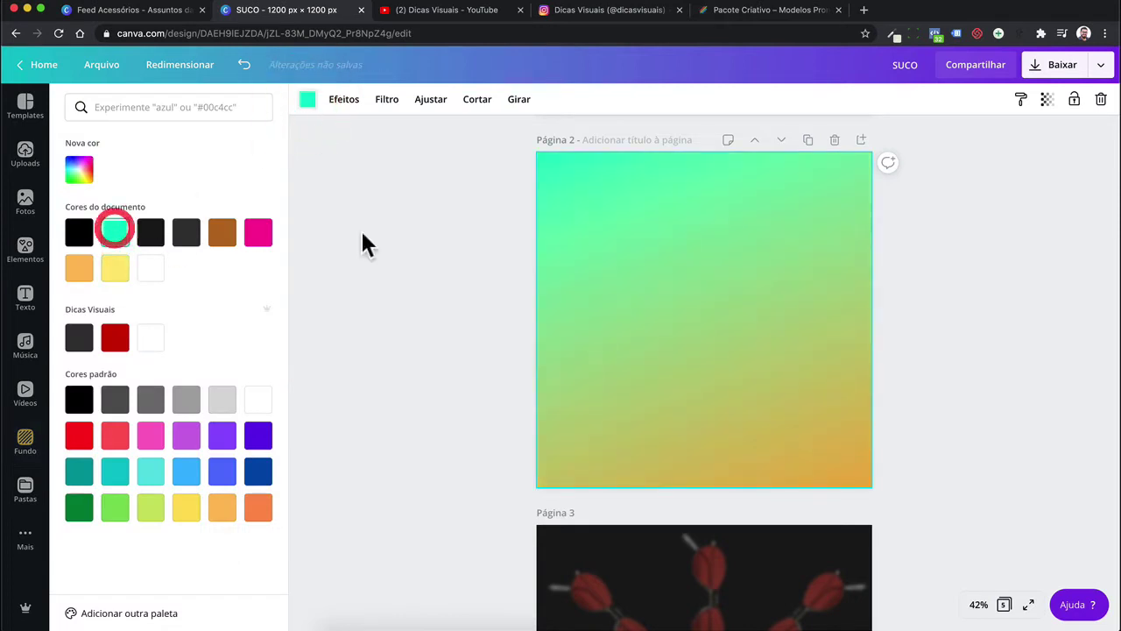
Search the photos for "suco" and place the splashing orange juice glass in the lower left area of page 2
{"action": "left_click", "coordinate": [26, 206]}
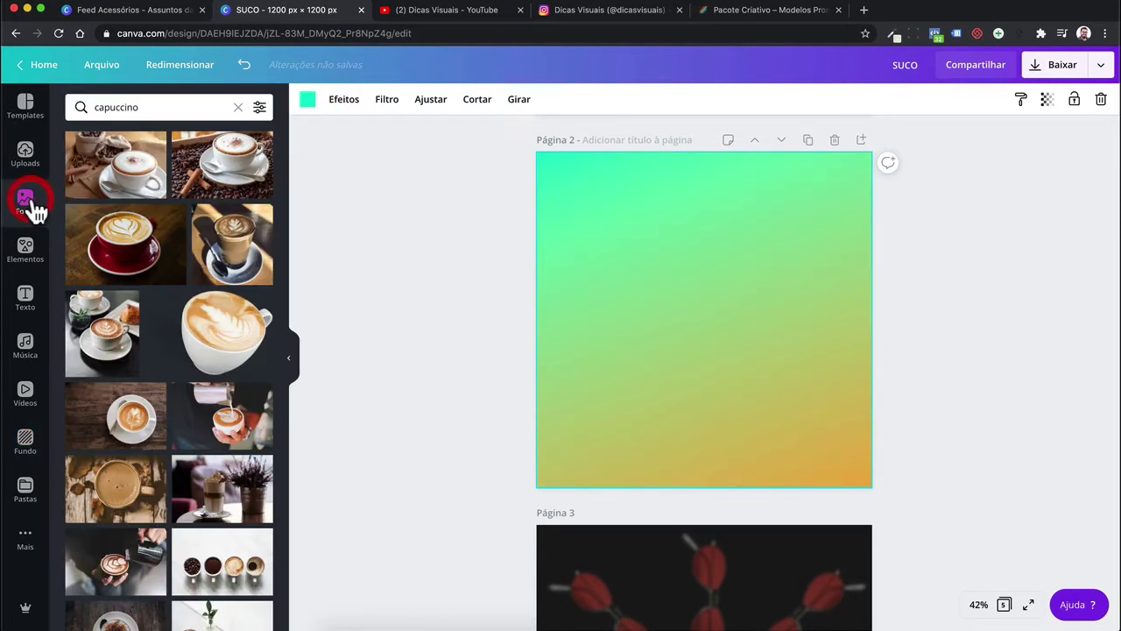
{"action": "left_click", "coordinate": [239, 107]}
{"action": "type", "text": "suco"}
{"action": "key", "text": "Return"}
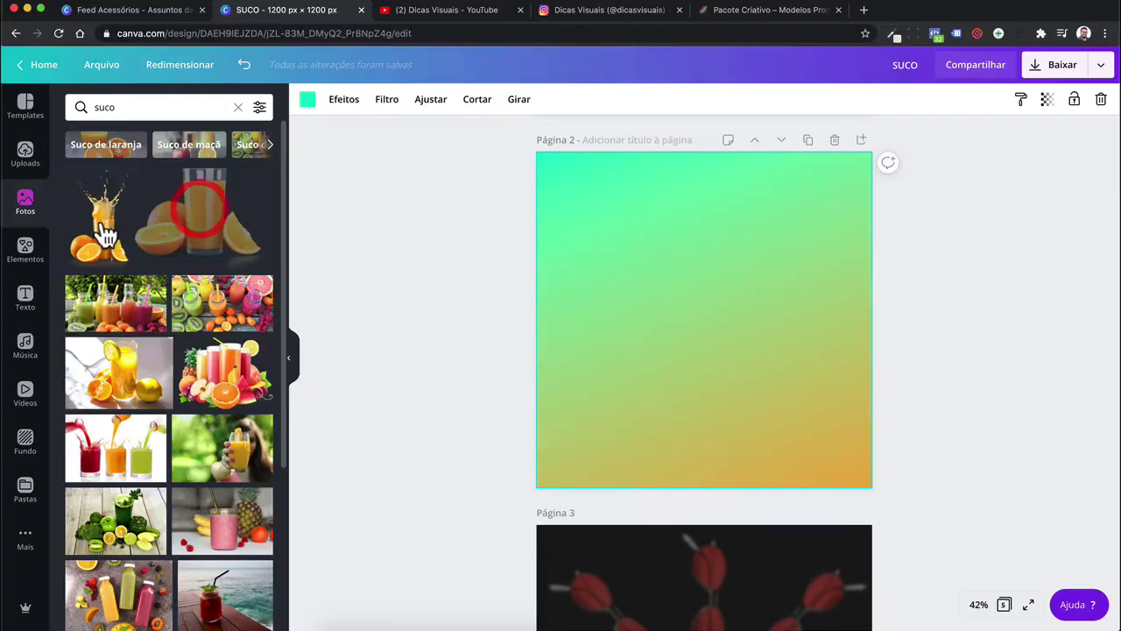
{"action": "left_click_drag", "start_coordinate": [100, 237], "coordinate": [570, 313]}
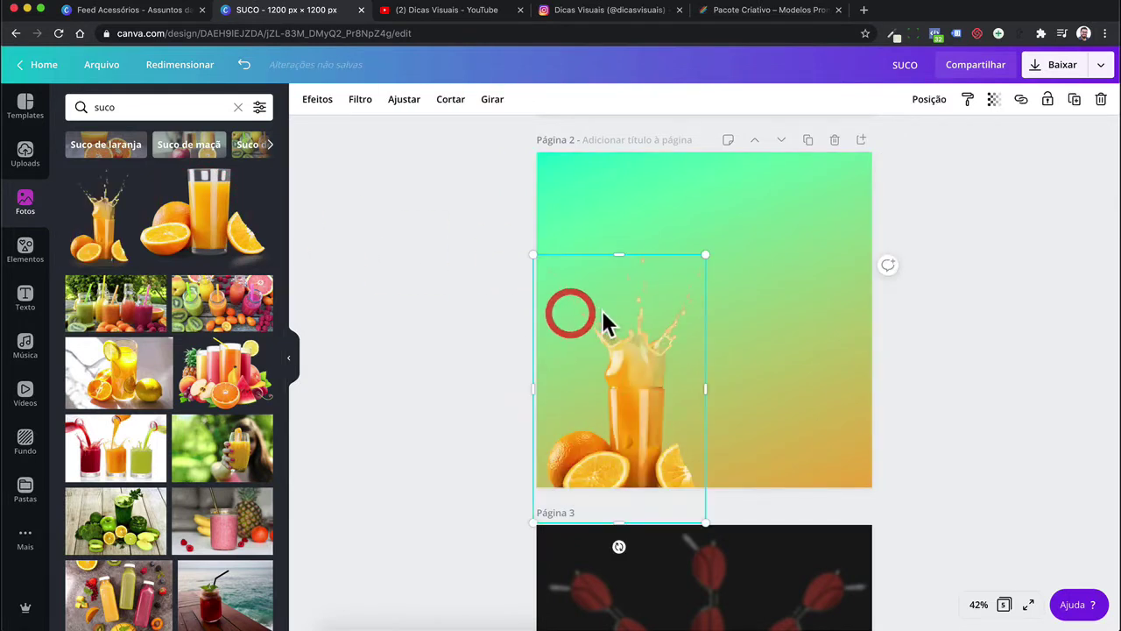
Enlarge the splashing orange juice glass and position it left of centre so the whole splash and fruit fit on page 2
{"action": "left_click_drag", "start_coordinate": [601, 372], "coordinate": [611, 331]}
{"action": "left_click_drag", "start_coordinate": [718, 213], "coordinate": [779, 180]}
{"action": "left_click", "coordinate": [656, 314]}
{"action": "left_click", "coordinate": [486, 307]}
Add a title reading "SUCO" and enlarge it to size 170 across the upper part of the glass
{"action": "left_click", "coordinate": [23, 300]}
{"action": "left_click", "coordinate": [156, 177]}
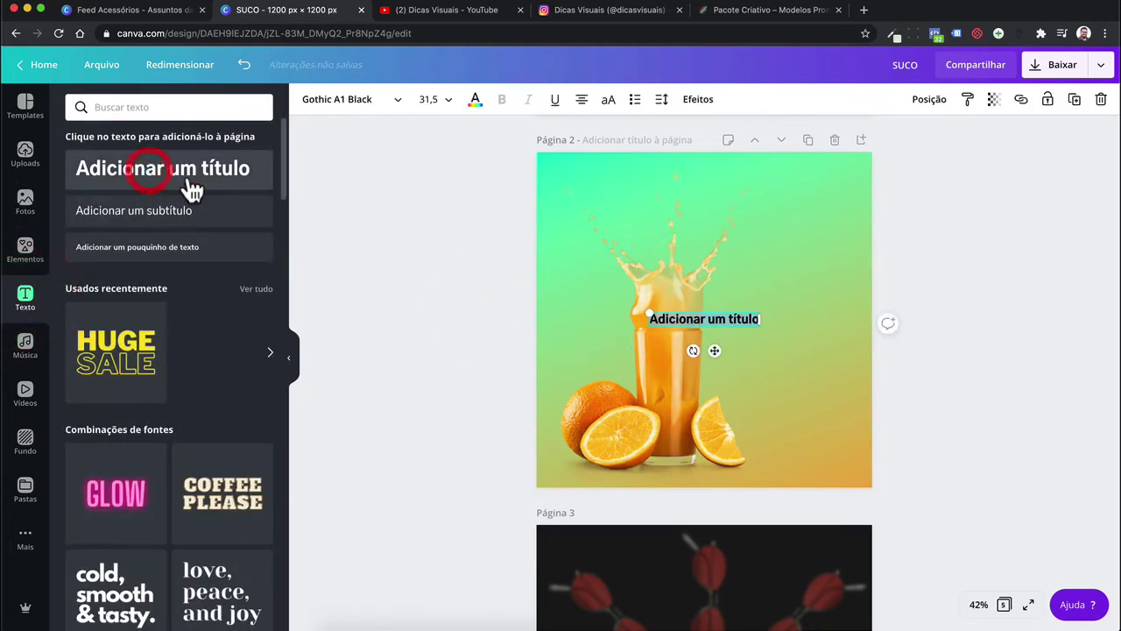
{"action": "type", "text": "SU"}
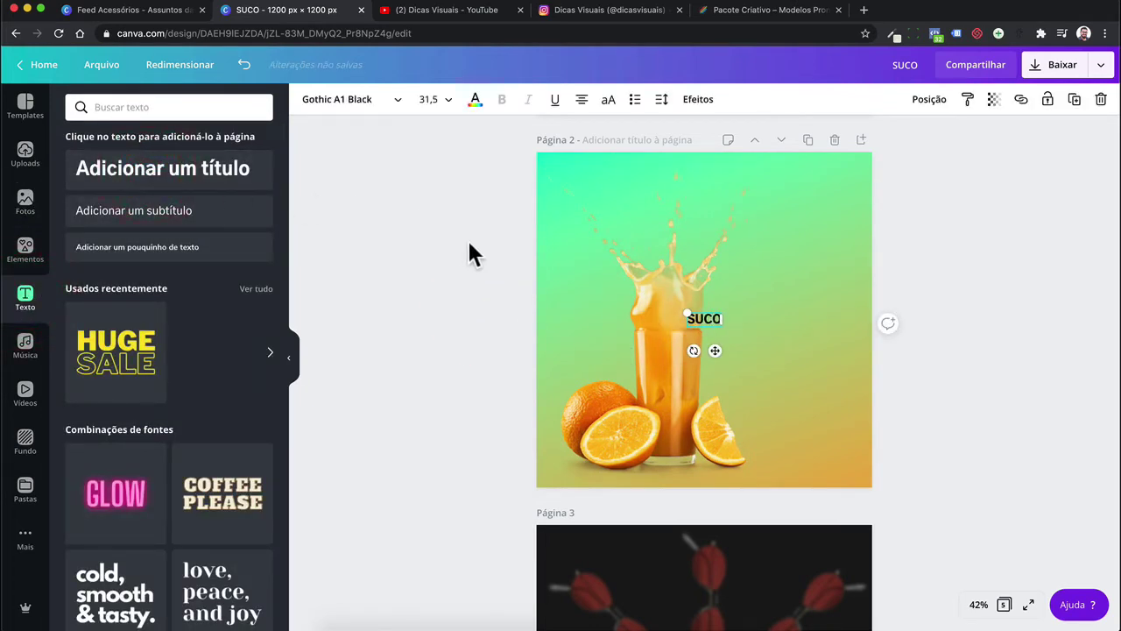
{"action": "type", "text": "CO"}
{"action": "left_click_drag", "start_coordinate": [682, 309], "coordinate": [536, 250]}
Change the SUCO title's font to Gotham Ultra and widen its text box so the word fits on one line
{"action": "left_click", "coordinate": [358, 99]}
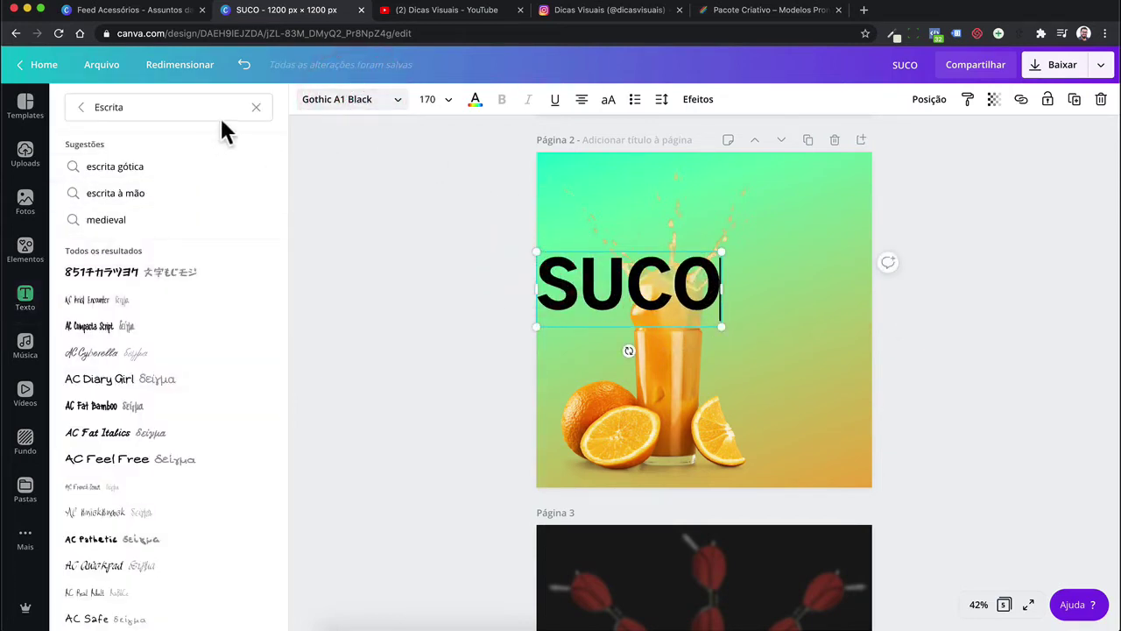
{"action": "left_click", "coordinate": [257, 109]}
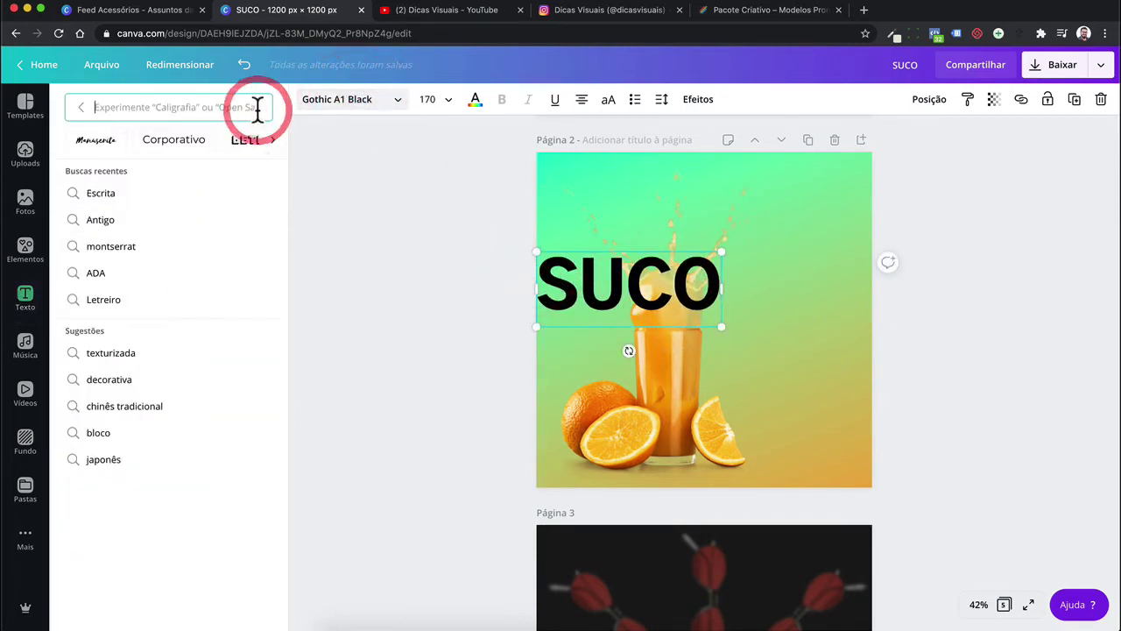
{"action": "left_click", "coordinate": [83, 112]}
{"action": "left_click", "coordinate": [156, 442]}
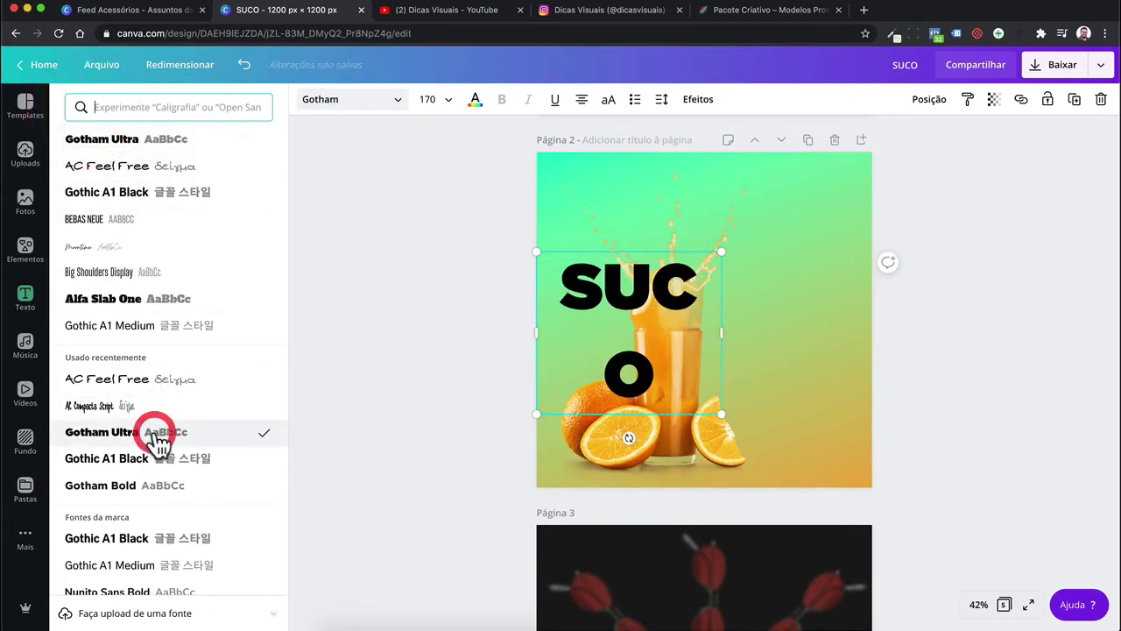
{"action": "left_click_drag", "start_coordinate": [729, 329], "coordinate": [763, 326]}
Apply the Vazado effect to the SUCO title and colour it white
{"action": "left_click", "coordinate": [700, 105]}
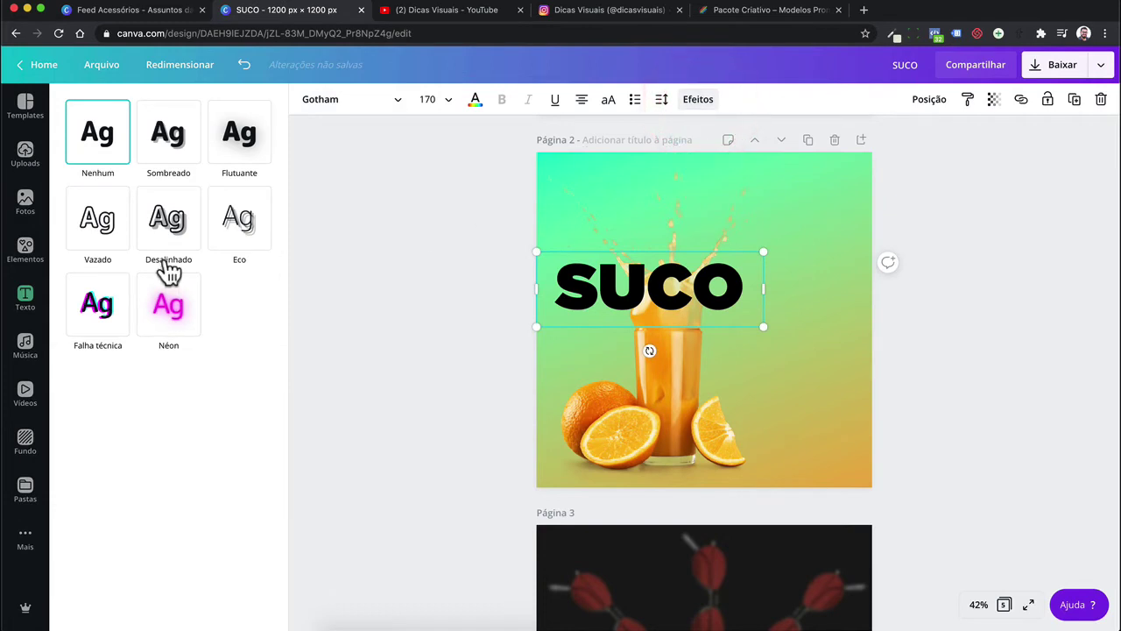
{"action": "left_click", "coordinate": [101, 236]}
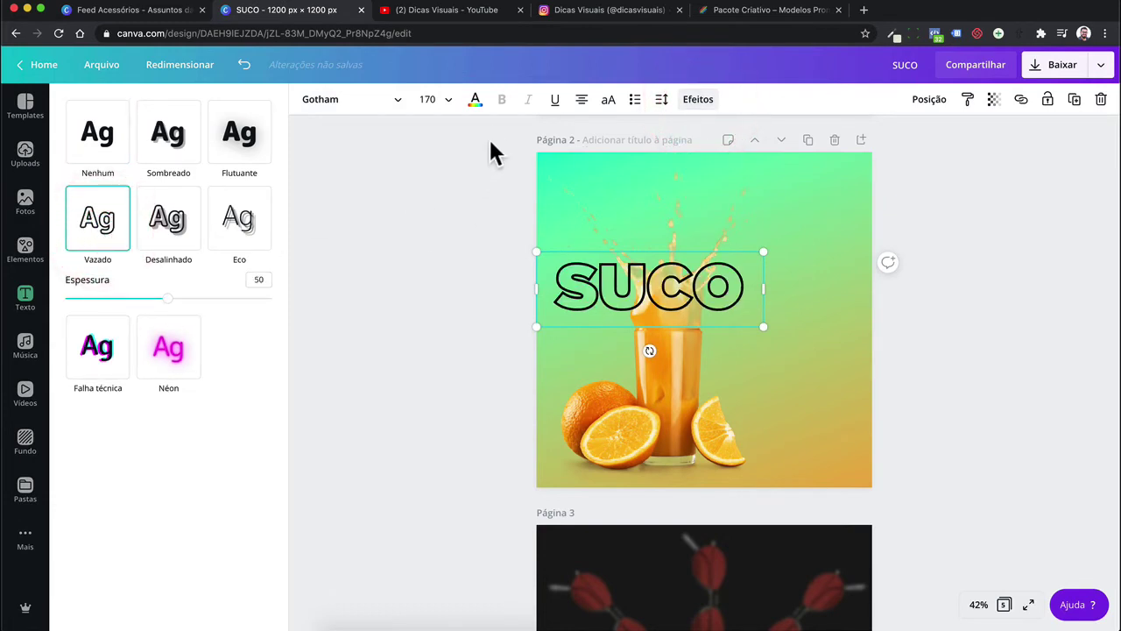
{"action": "left_click", "coordinate": [476, 103]}
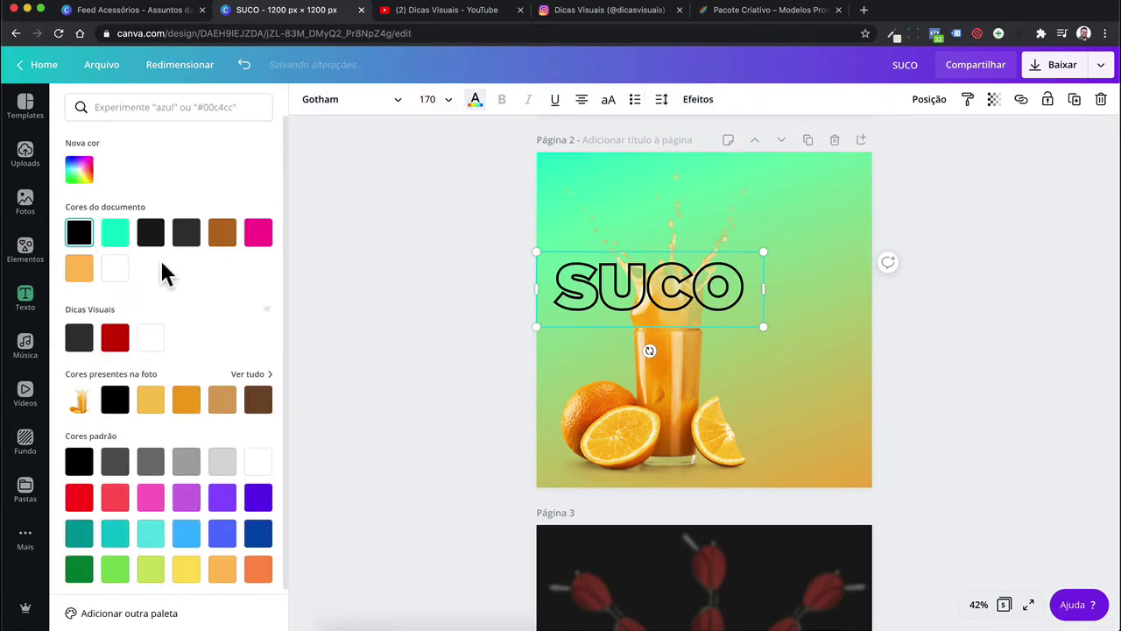
{"action": "left_click", "coordinate": [117, 277]}
Move the outlined SUCO title to the top edge of page 2 and set its letter spacing to 144
{"action": "left_click_drag", "start_coordinate": [608, 292], "coordinate": [636, 179]}
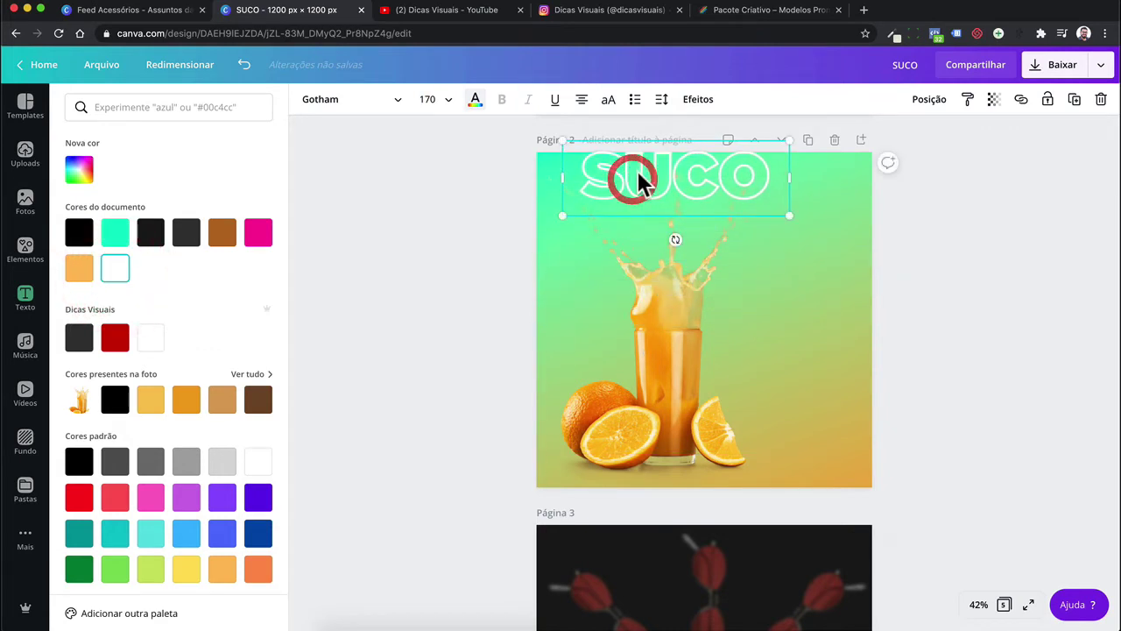
{"action": "left_click", "coordinate": [663, 102]}
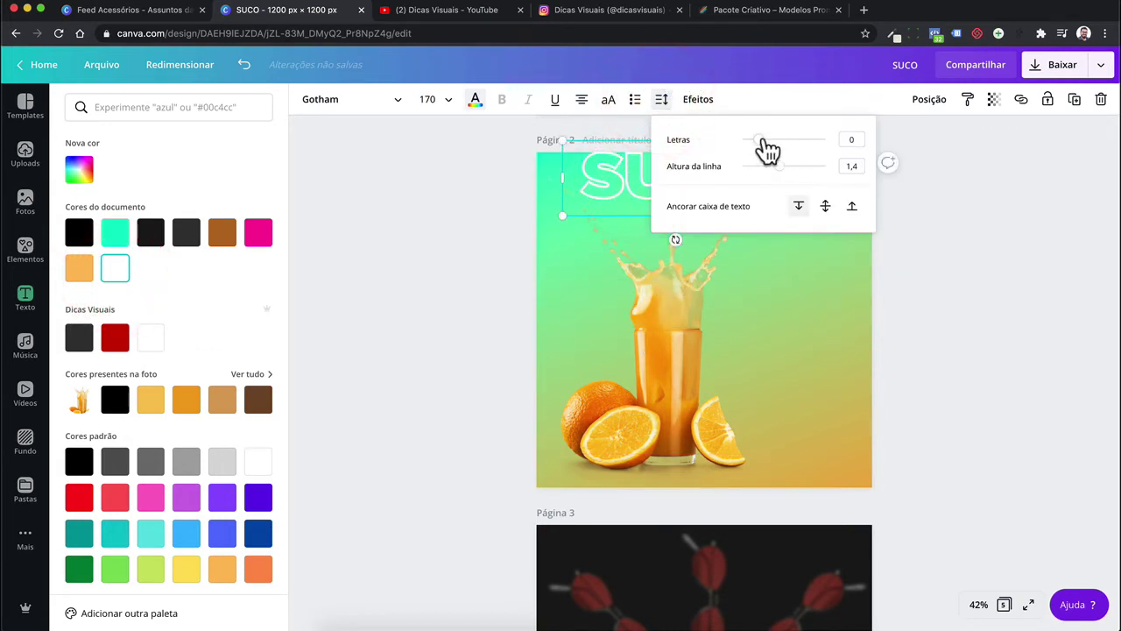
{"action": "left_click_drag", "start_coordinate": [774, 149], "coordinate": [774, 149]}
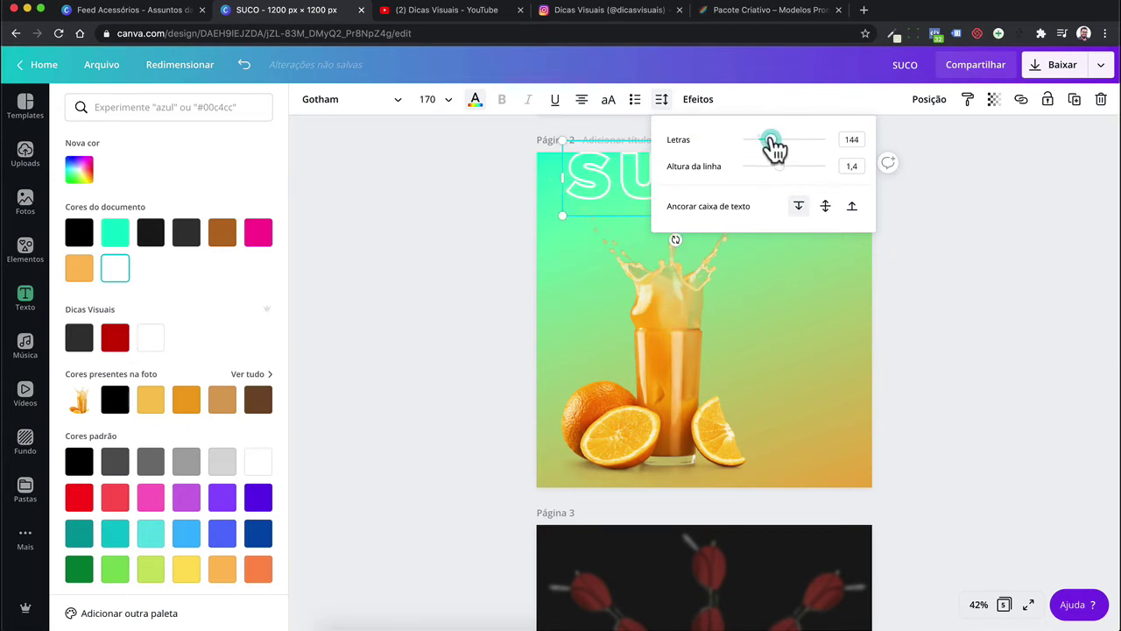
{"action": "left_click", "coordinate": [469, 222]}
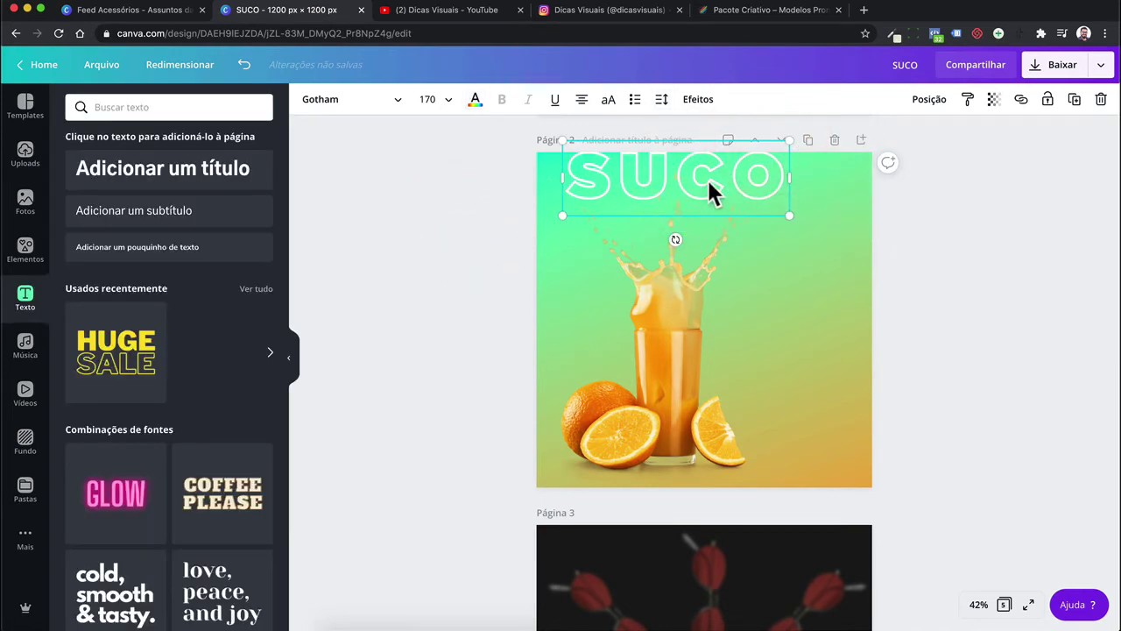
Reduce the SUCO title to size 144 and duplicate it three times, stacking the copies downward over the glass
{"action": "left_click_drag", "start_coordinate": [789, 217], "coordinate": [774, 205]}
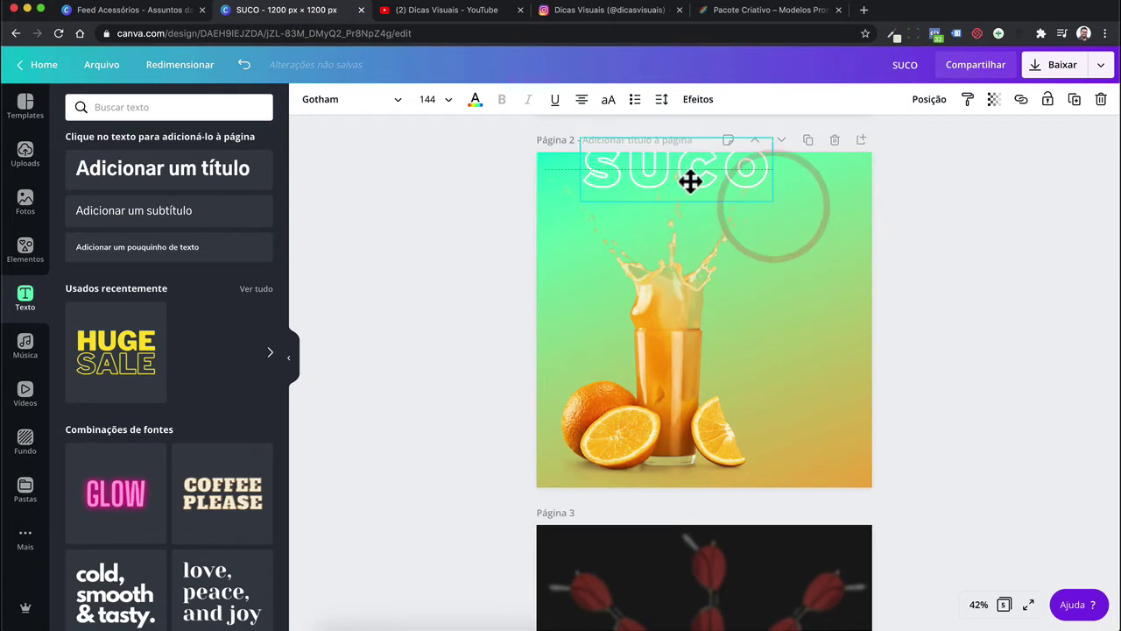
{"action": "left_click", "coordinate": [689, 180]}
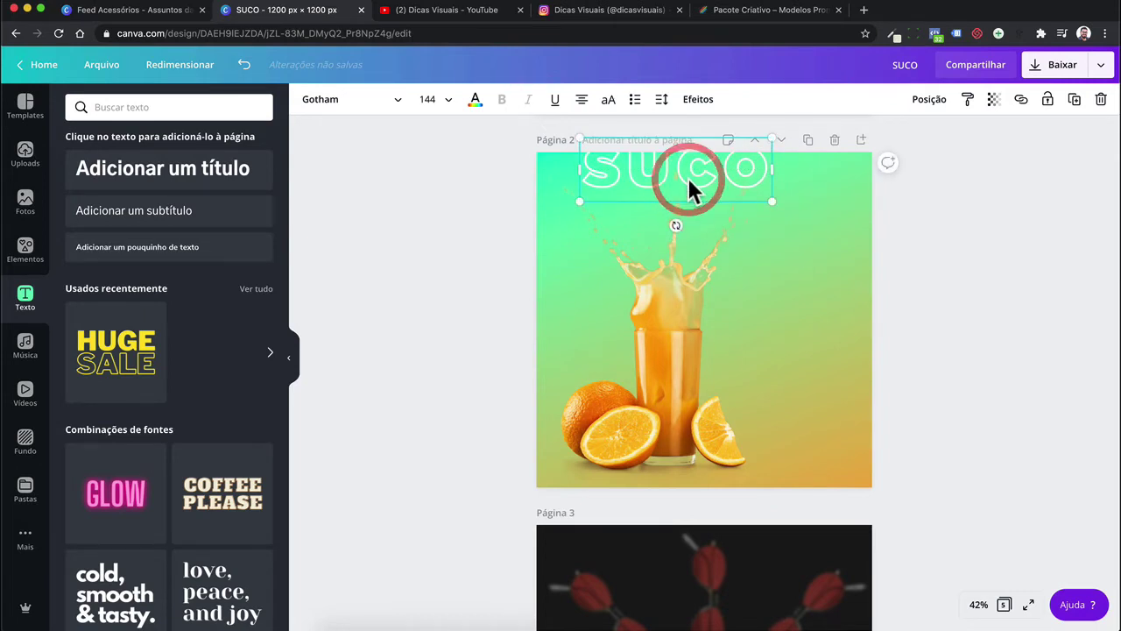
{"action": "left_click", "coordinate": [1075, 100]}
{"action": "left_click_drag", "start_coordinate": [649, 190], "coordinate": [629, 265]}
{"action": "left_click", "coordinate": [1075, 99]}
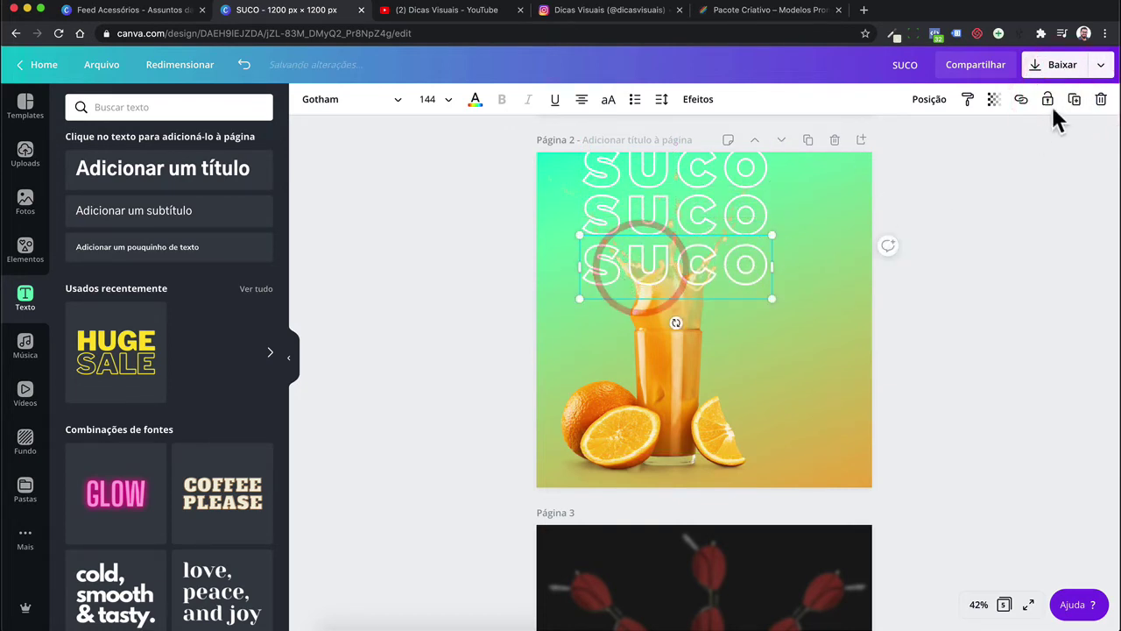
{"action": "left_click", "coordinate": [1074, 99]}
{"action": "left_click_drag", "start_coordinate": [698, 283], "coordinate": [696, 313]}
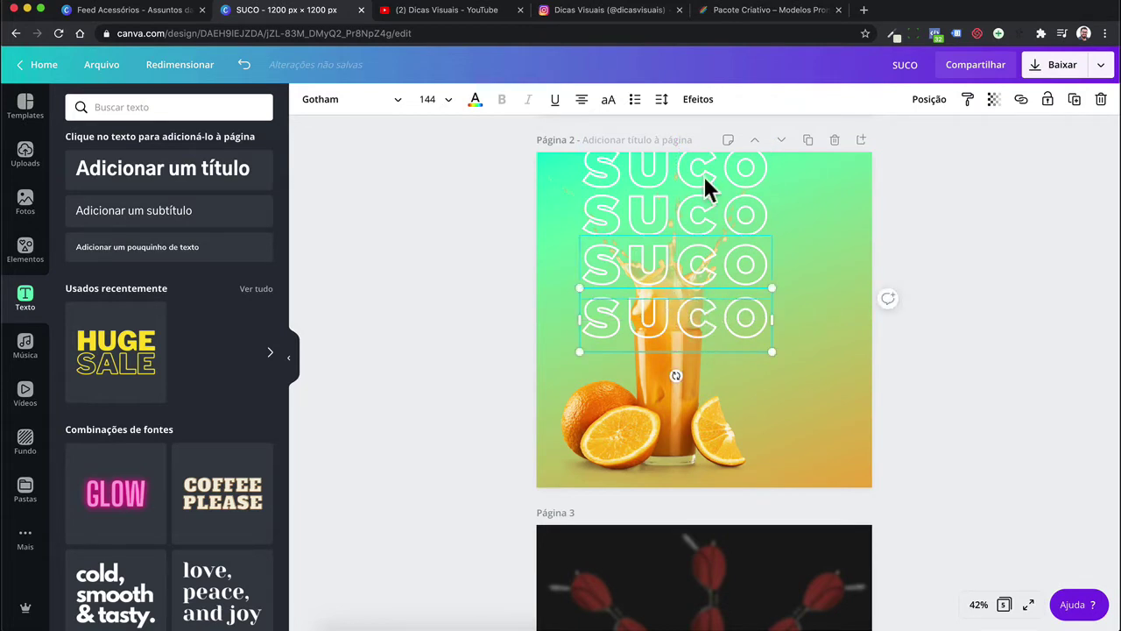
Set the effect of the lowest SUCO copy to Nenhum for solid white lettering
{"action": "left_click", "coordinate": [700, 100]}
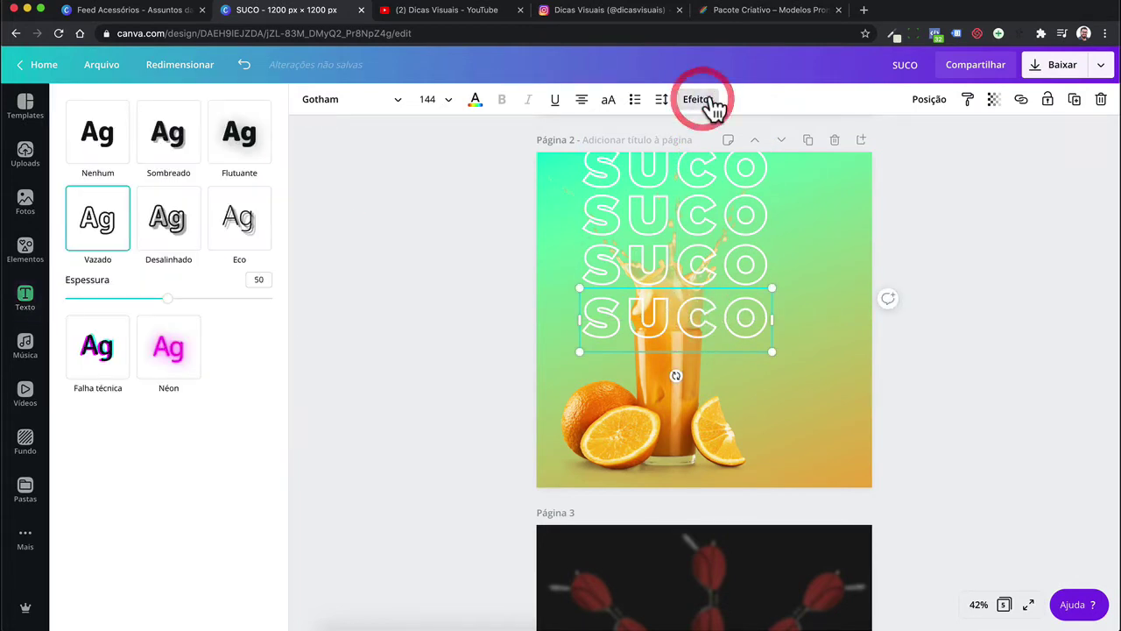
{"action": "left_click", "coordinate": [112, 163]}
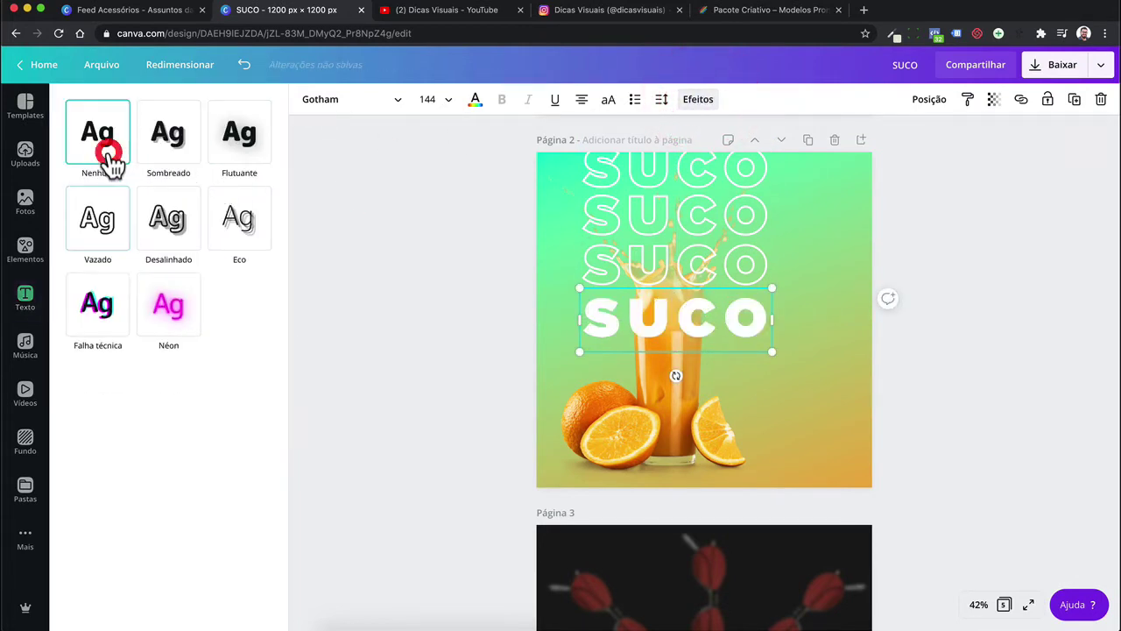
{"action": "left_click", "coordinate": [448, 258]}
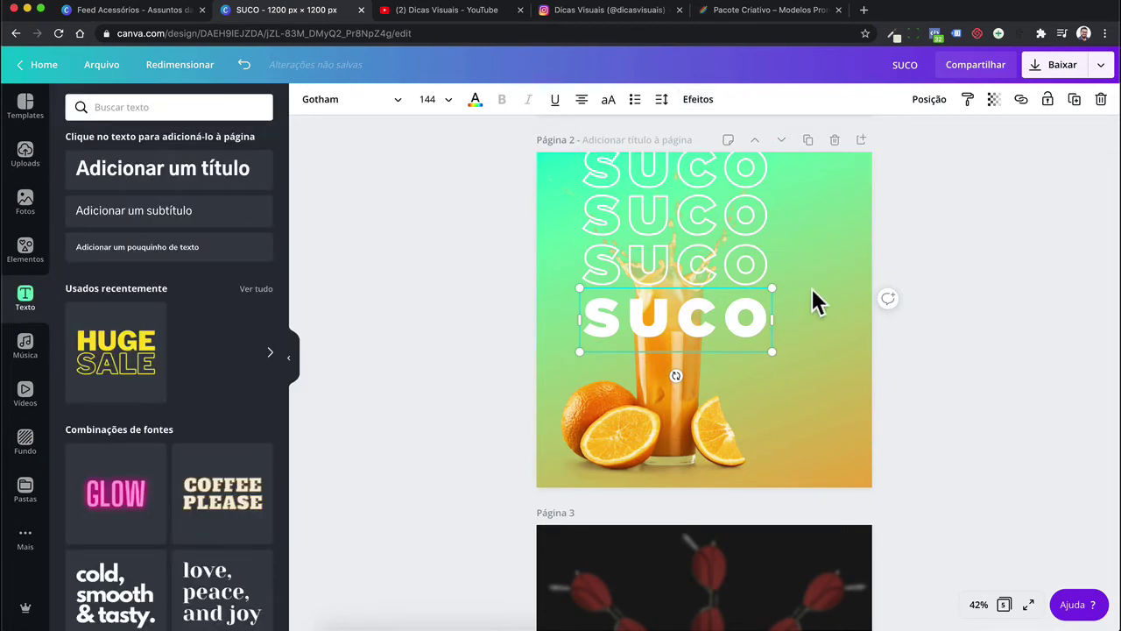
Select the three outlined SUCO texts together and send them behind the juice glass
{"action": "left_click", "coordinate": [756, 168]}
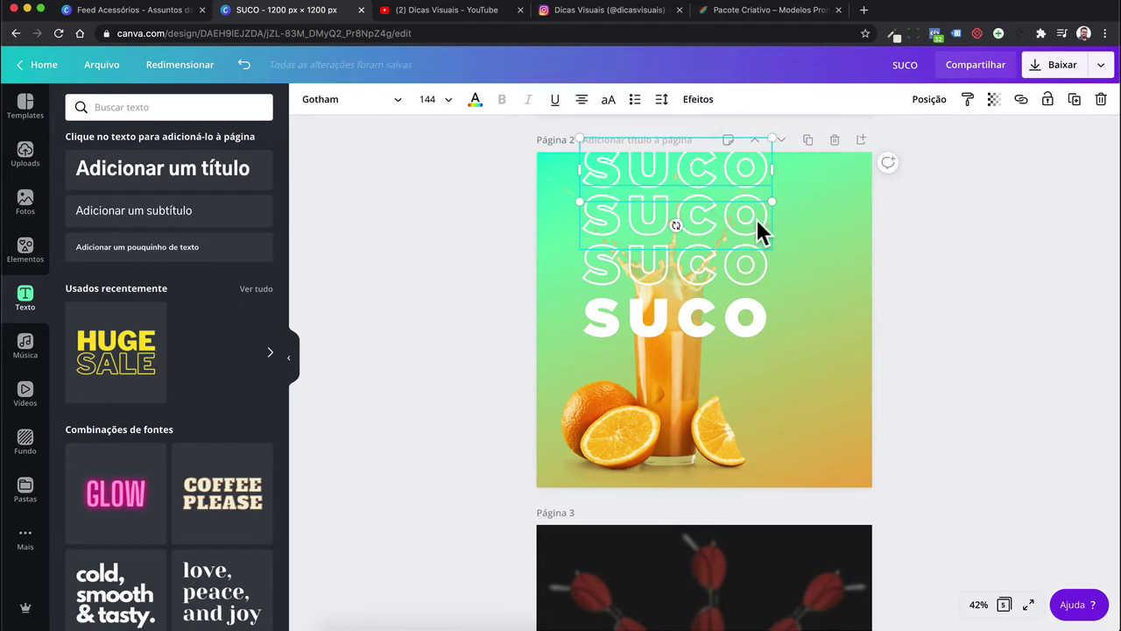
{"action": "left_click", "coordinate": [757, 219], "text": "shift"}
{"action": "left_click", "coordinate": [751, 263], "text": "shift"}
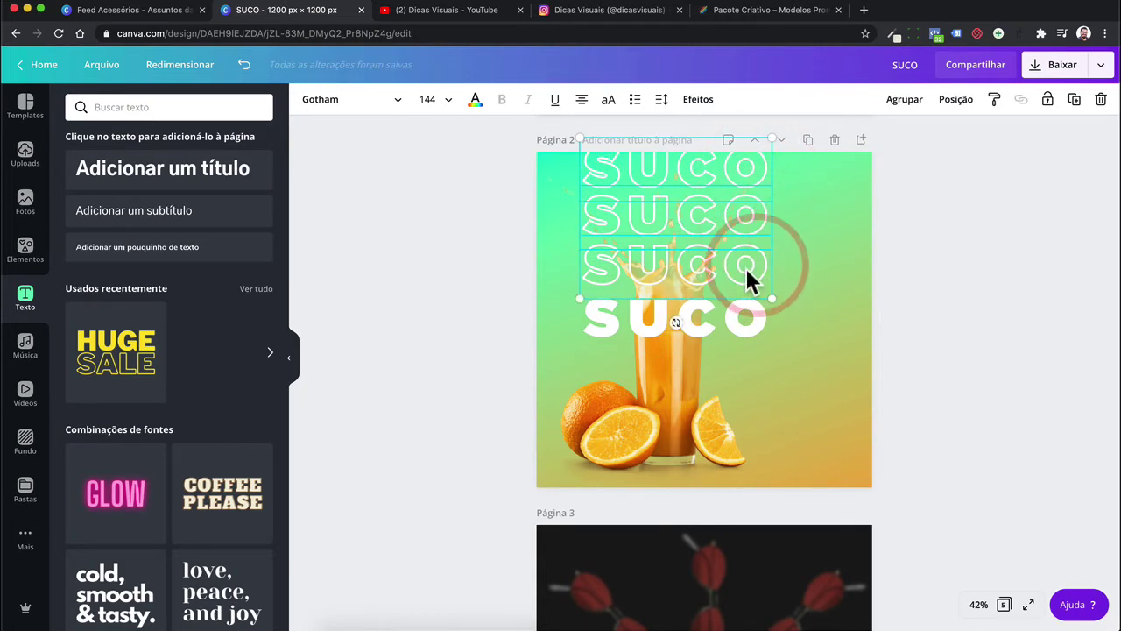
{"action": "left_click", "coordinate": [953, 99]}
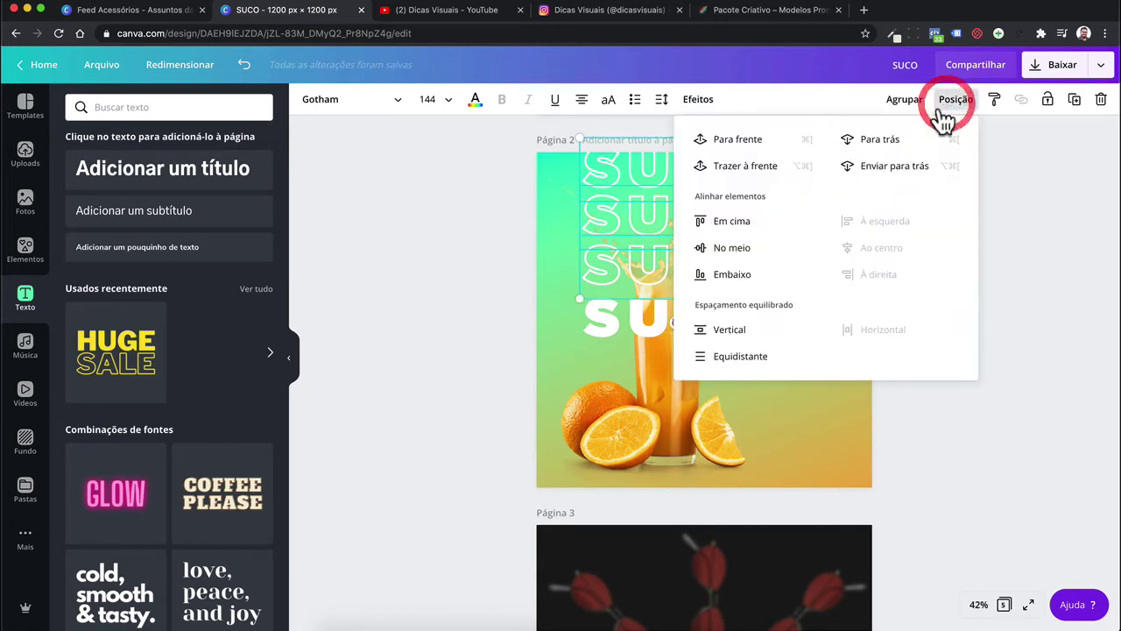
{"action": "left_click", "coordinate": [898, 164]}
{"action": "left_click", "coordinate": [1056, 241]}
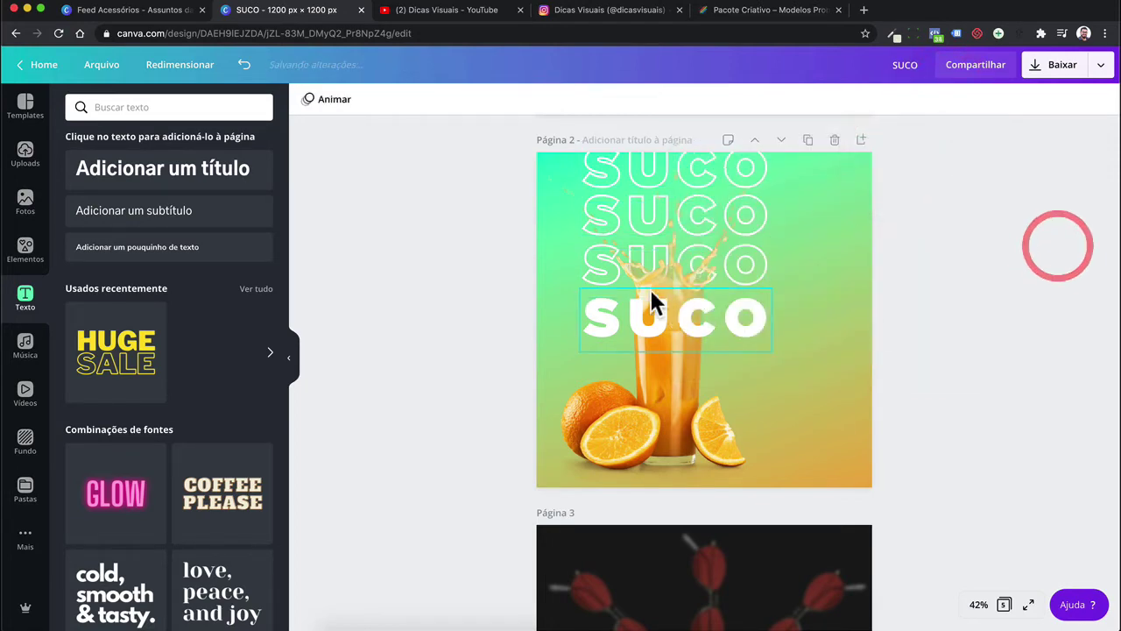
Examine the splash overlapping the outlined letters on page 2 and compare it with the finished post on page 1
{"action": "scroll", "coordinate": [649, 290], "scroll_direction": "up", "scroll_amount": 6}
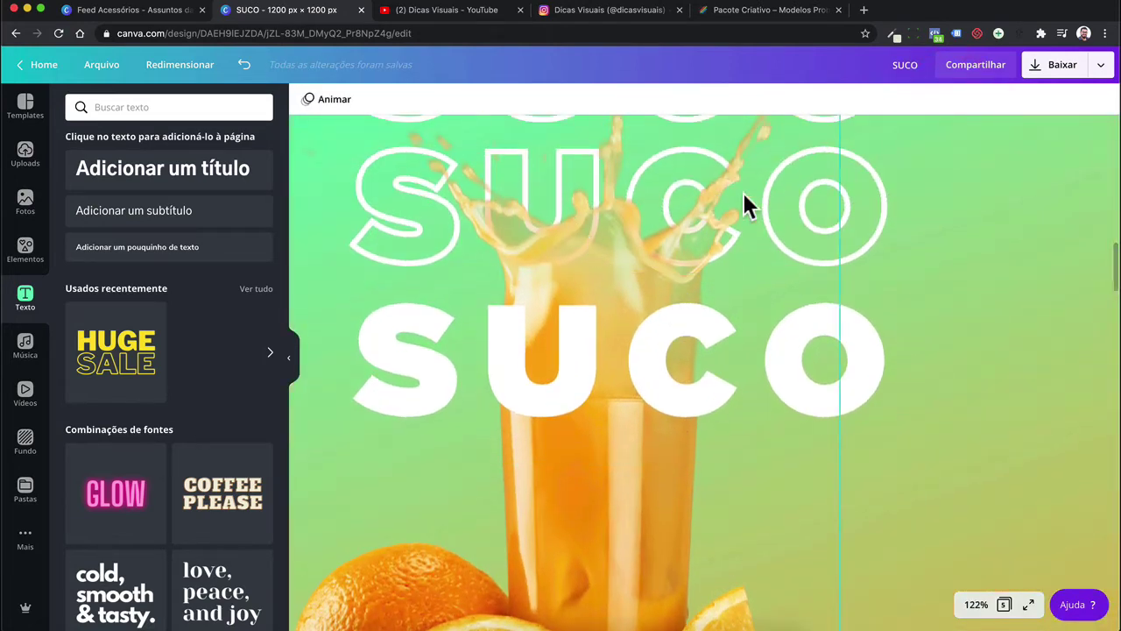
{"action": "scroll", "coordinate": [658, 207], "scroll_direction": "up", "scroll_amount": 5}
{"action": "scroll", "coordinate": [686, 286], "scroll_direction": "down", "scroll_amount": 3}
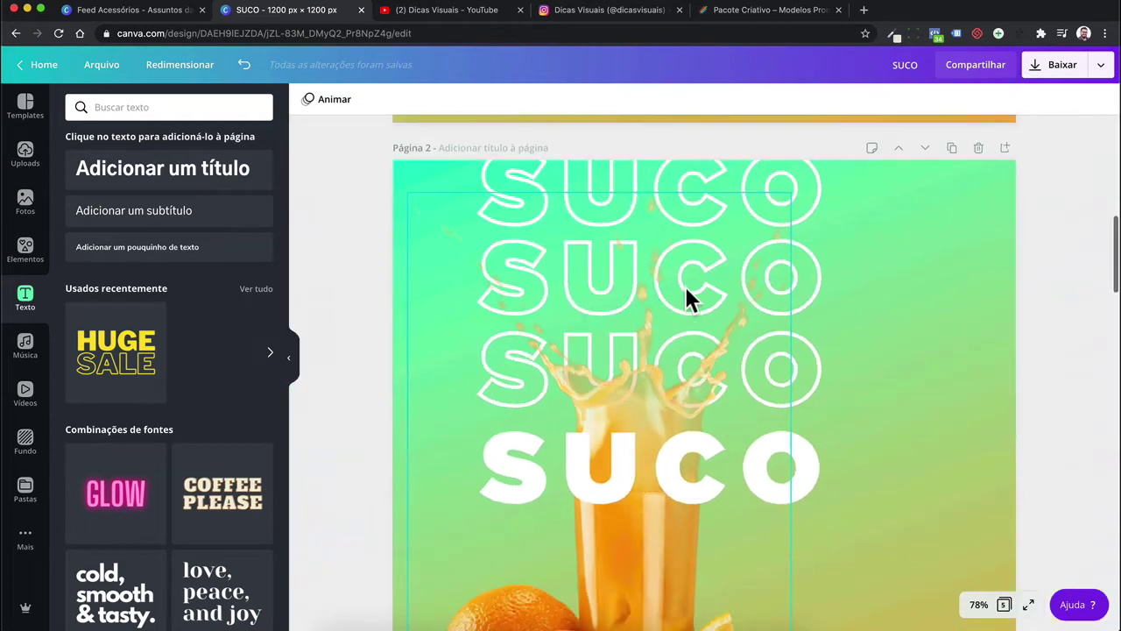
{"action": "scroll", "coordinate": [684, 284], "scroll_direction": "down", "scroll_amount": 3}
{"action": "scroll", "coordinate": [684, 284], "scroll_direction": "up", "scroll_amount": 5}
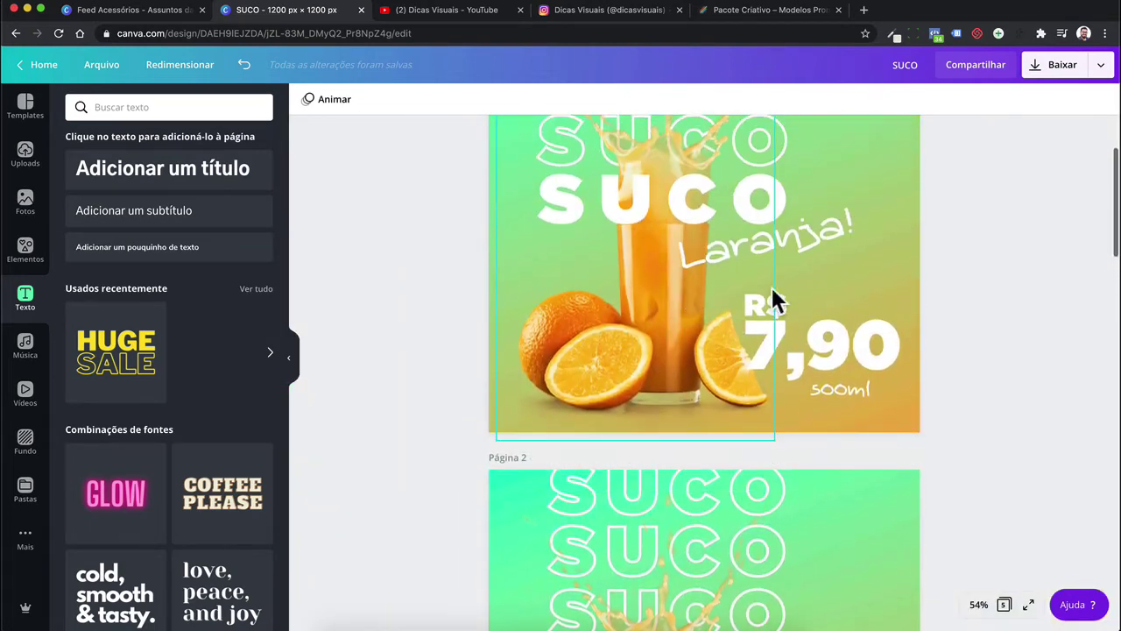
{"action": "scroll", "coordinate": [837, 281], "scroll_direction": "up", "scroll_amount": 3}
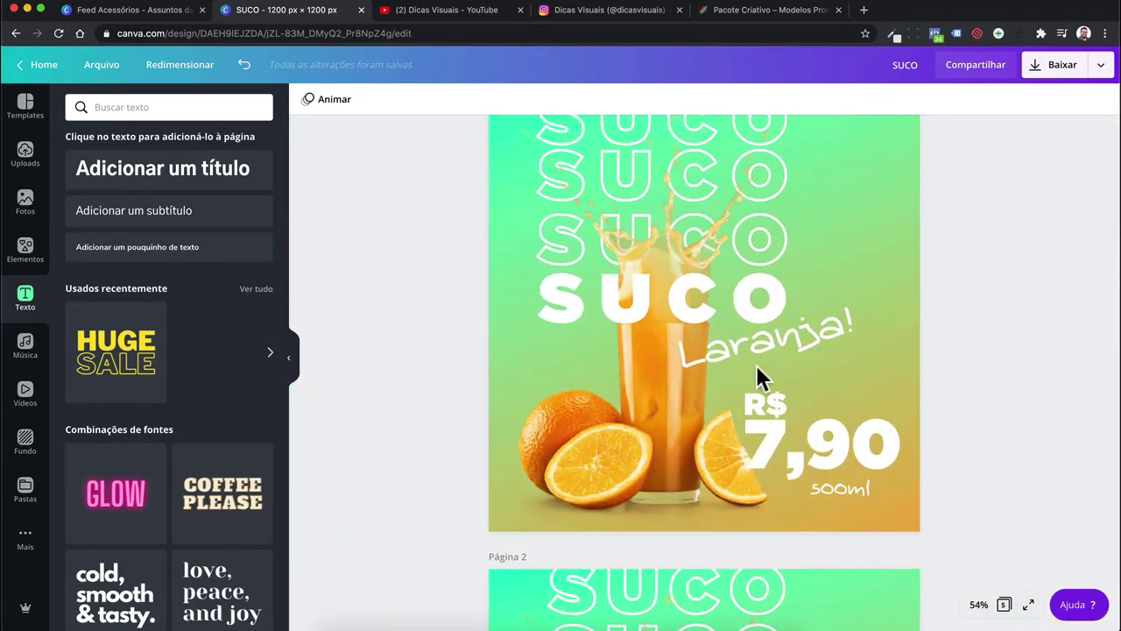
{"action": "scroll", "coordinate": [799, 366], "scroll_direction": "up", "scroll_amount": 1}
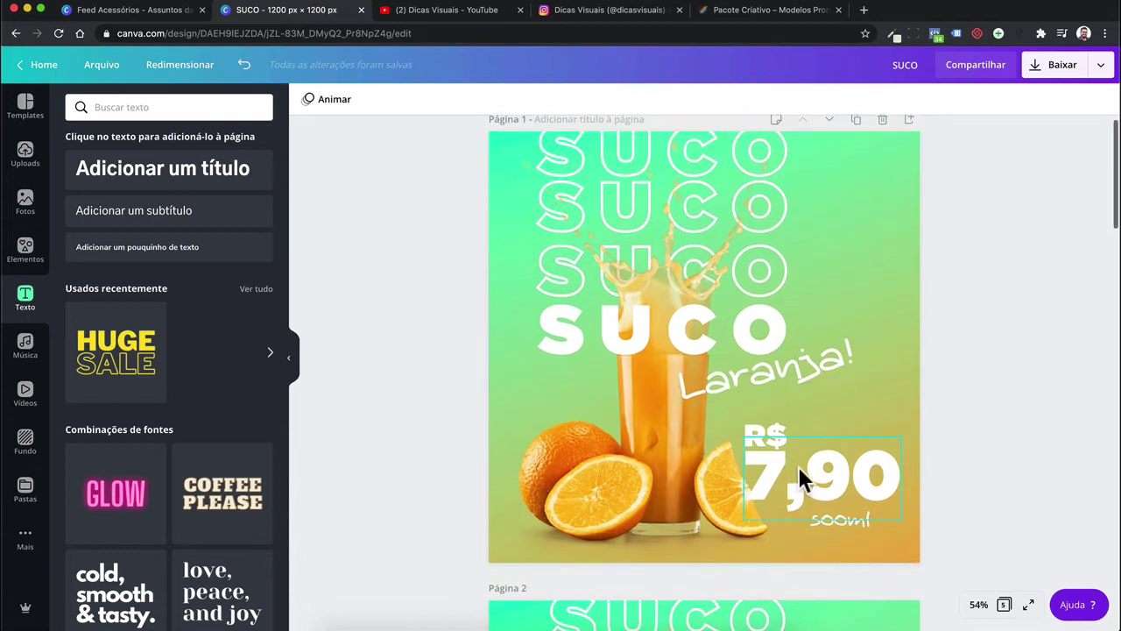
{"action": "scroll", "coordinate": [863, 523], "scroll_direction": "down", "scroll_amount": 5}
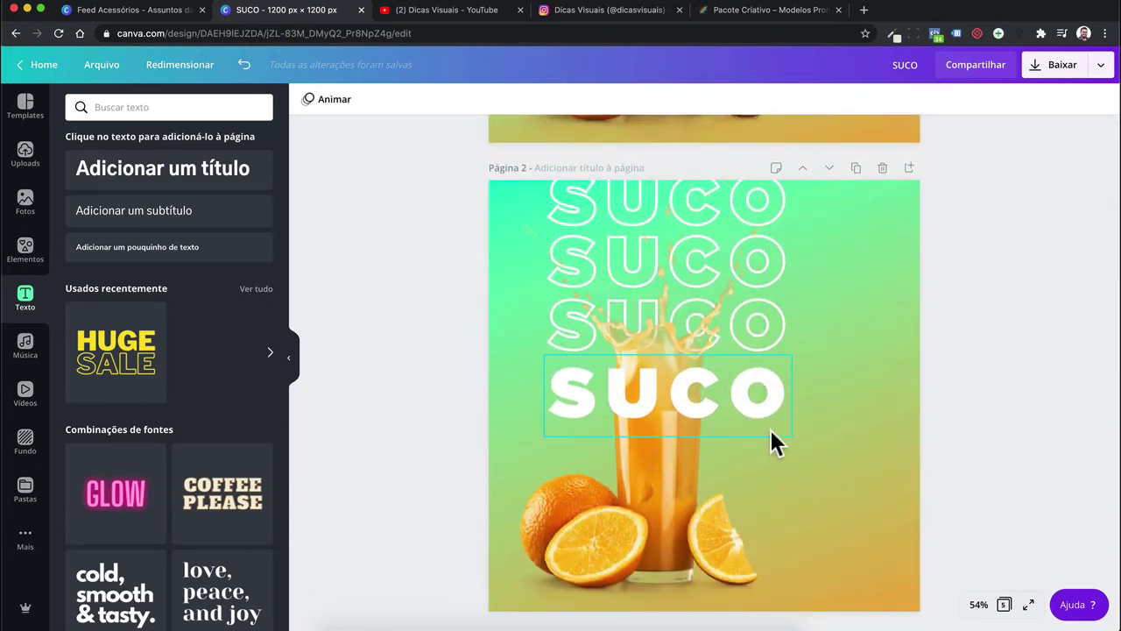
Add a new page after the sunglasses post on page 3 and place the "Good vibes" font combination in its lower half
{"action": "scroll", "coordinate": [771, 431], "scroll_direction": "down", "scroll_amount": 6}
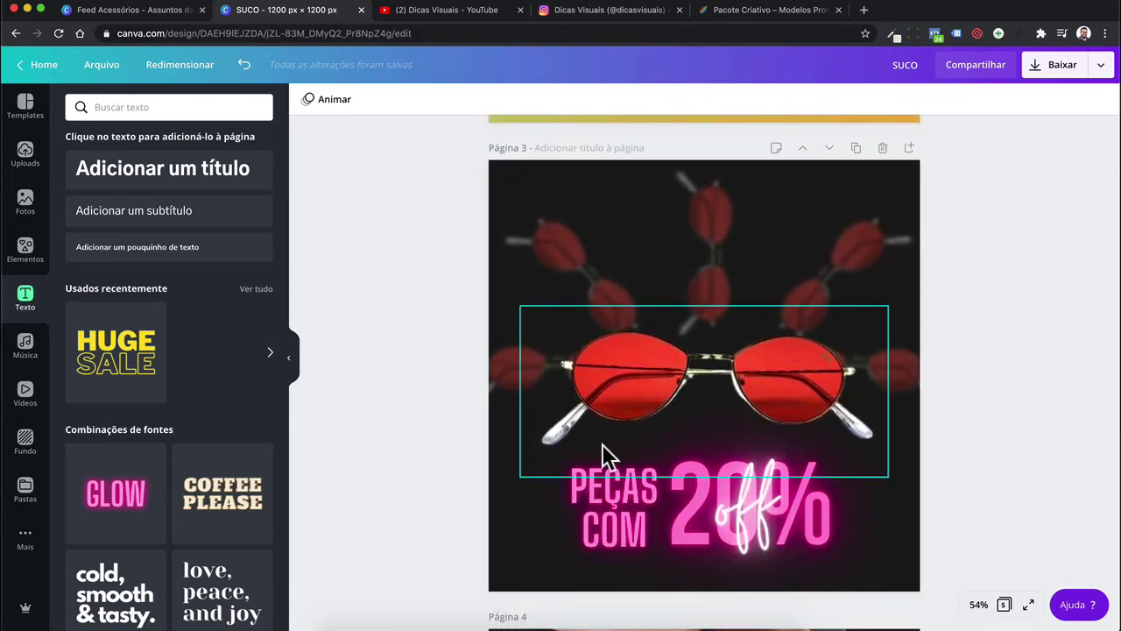
{"action": "left_click", "coordinate": [909, 148]}
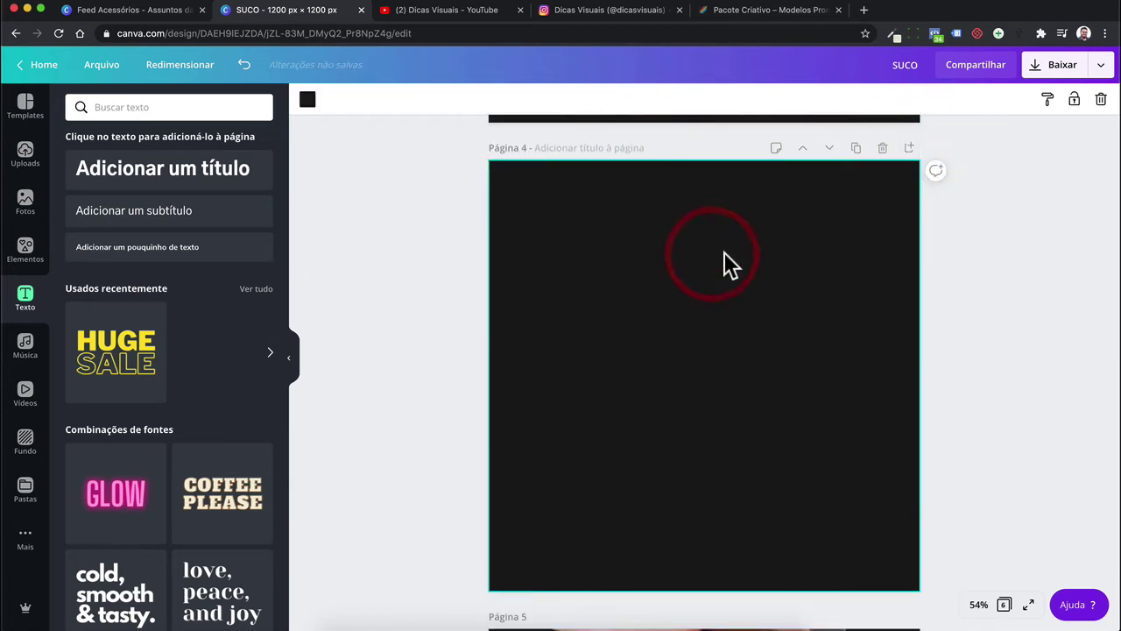
{"action": "scroll", "coordinate": [202, 457], "scroll_direction": "down", "scroll_amount": 5}
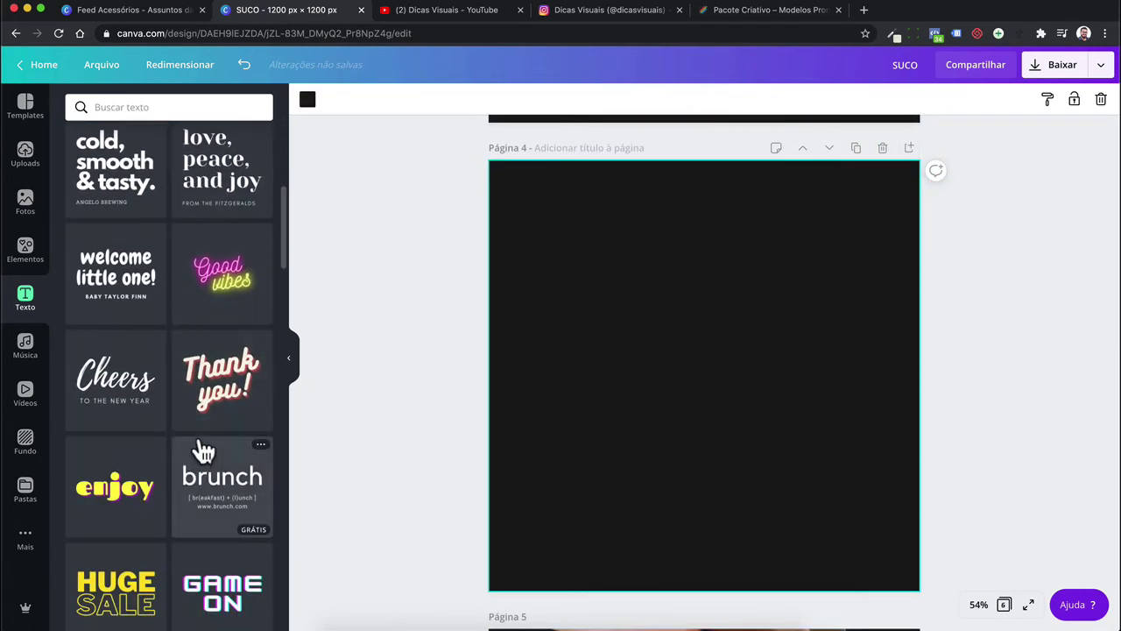
{"action": "scroll", "coordinate": [117, 293], "scroll_direction": "up", "scroll_amount": 3}
{"action": "scroll", "coordinate": [193, 466], "scroll_direction": "down", "scroll_amount": 1}
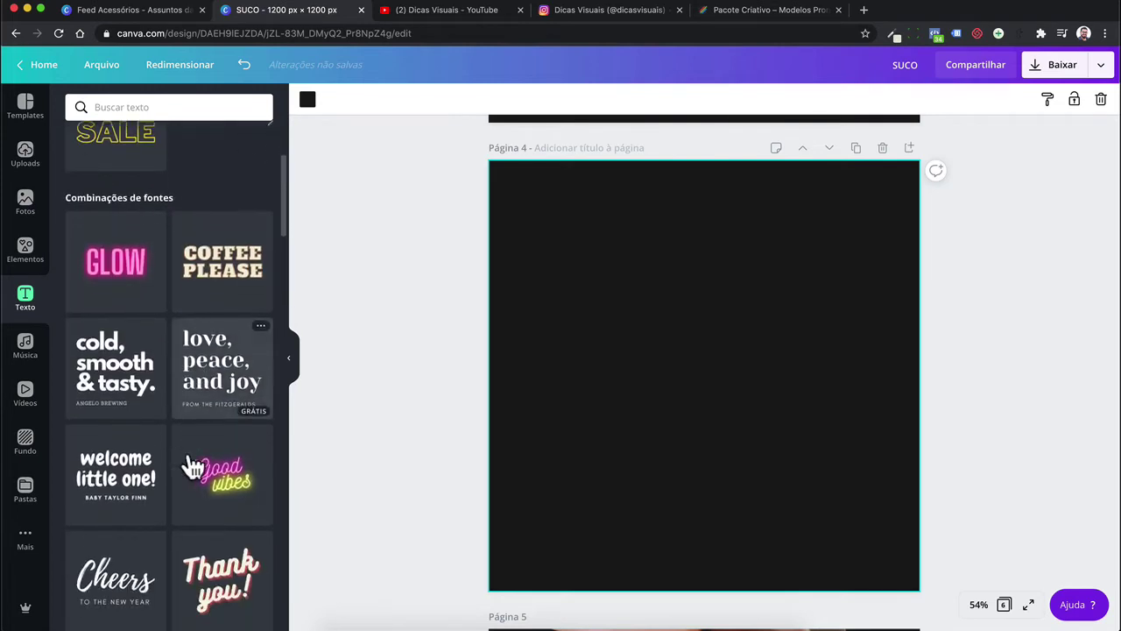
{"action": "left_click", "coordinate": [221, 473]}
{"action": "left_click_drag", "start_coordinate": [736, 365], "coordinate": [740, 457]}
Ungroup the "Good vibes" combination on page 4 and remove the "vibes" text, keeping only "Good"
{"action": "scroll", "coordinate": [740, 458], "scroll_direction": "up", "scroll_amount": 5}
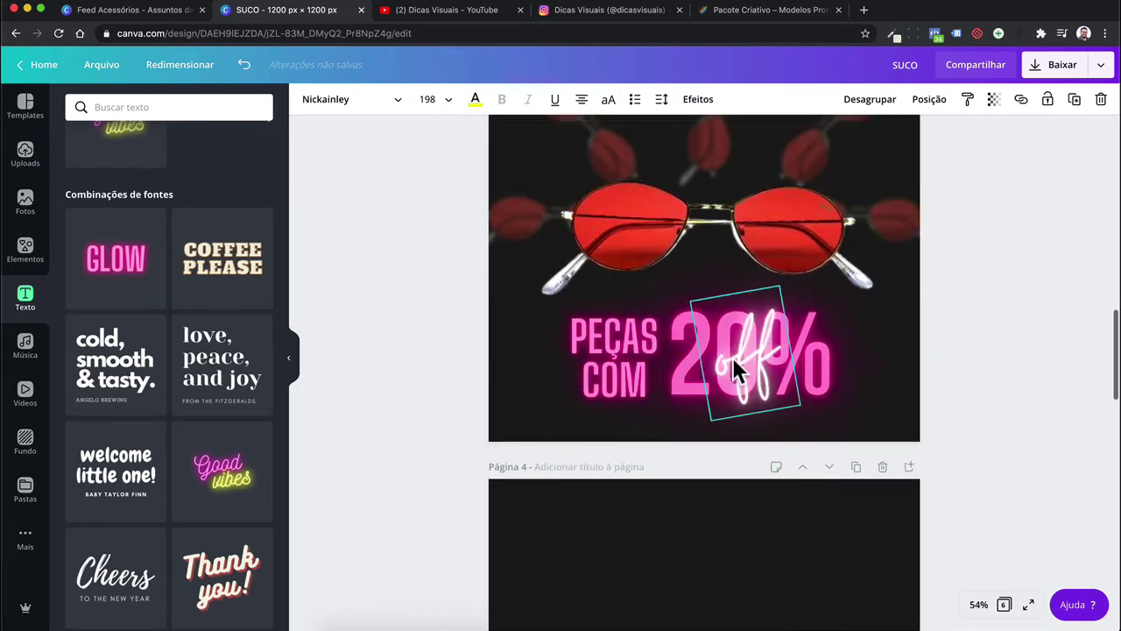
{"action": "scroll", "coordinate": [733, 360], "scroll_direction": "down", "scroll_amount": 4}
{"action": "key", "text": "super+z"}
{"action": "key", "text": "super+z"}
{"action": "key", "text": "super+z"}
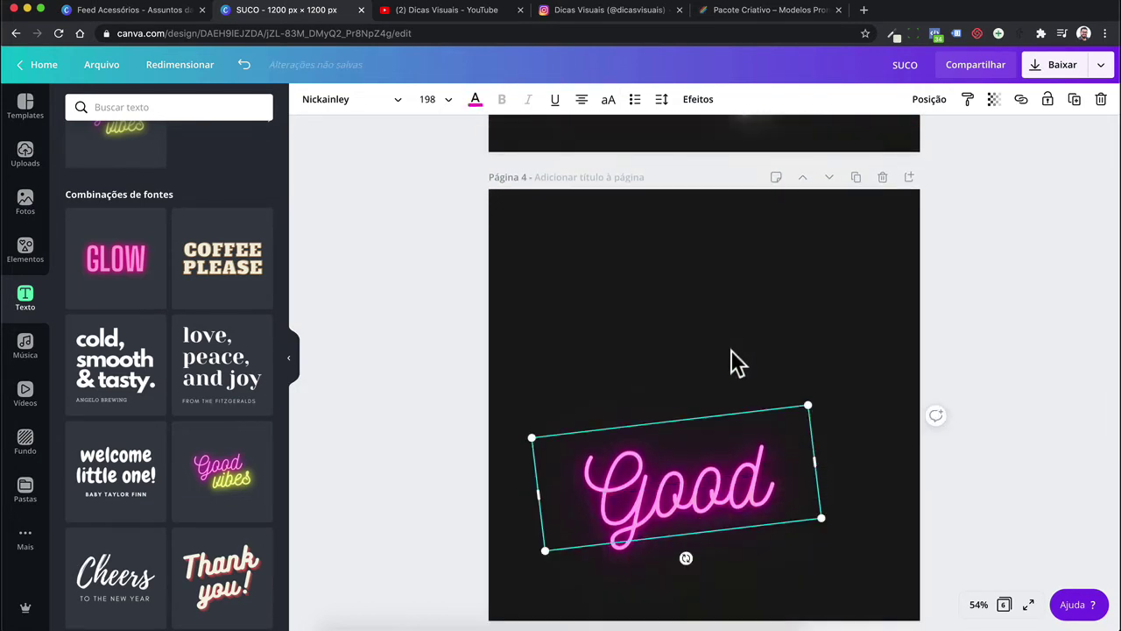
Clear the "Good" text from page 4 and copy the red sunglasses image from page 3 onto it
{"action": "scroll", "coordinate": [699, 263], "scroll_direction": "up", "scroll_amount": 3}
{"action": "left_click", "coordinate": [683, 405]}
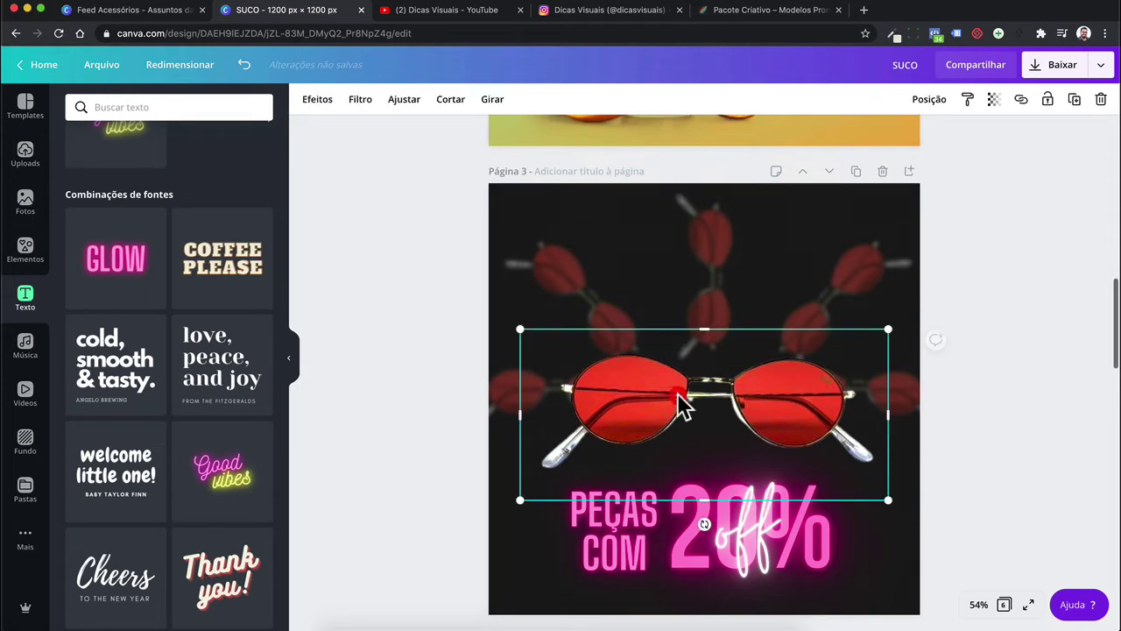
{"action": "scroll", "coordinate": [681, 401], "scroll_direction": "down", "scroll_amount": 5}
{"action": "left_click", "coordinate": [678, 403]}
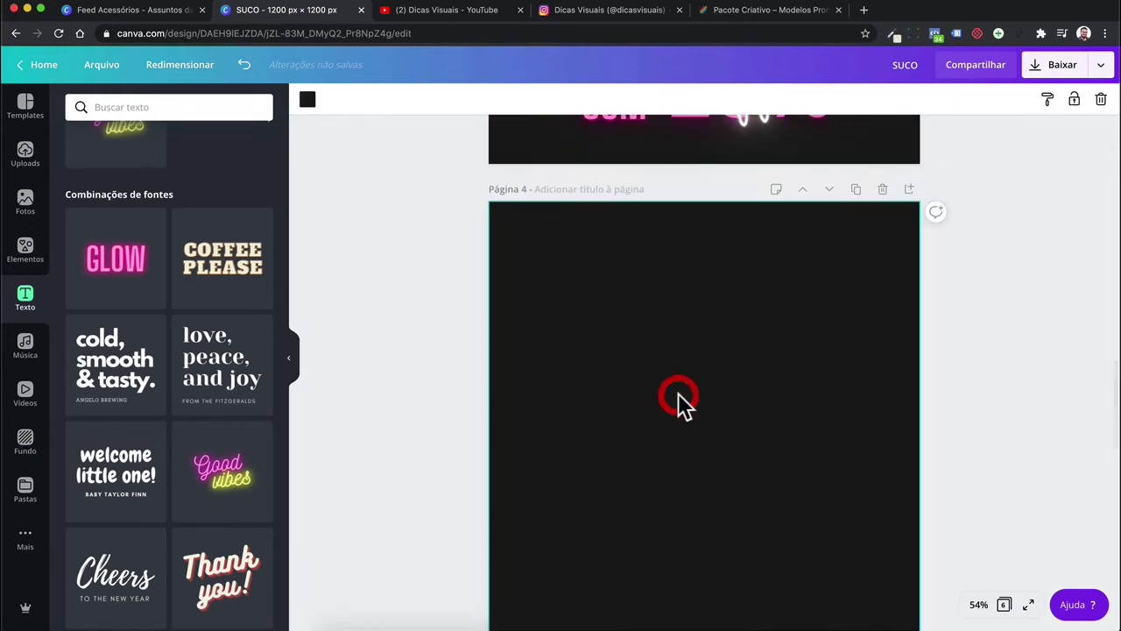
{"action": "key", "text": "super+v"}
{"action": "left_click_drag", "start_coordinate": [685, 393], "coordinate": [683, 377]}
{"action": "left_click", "coordinate": [663, 277]}
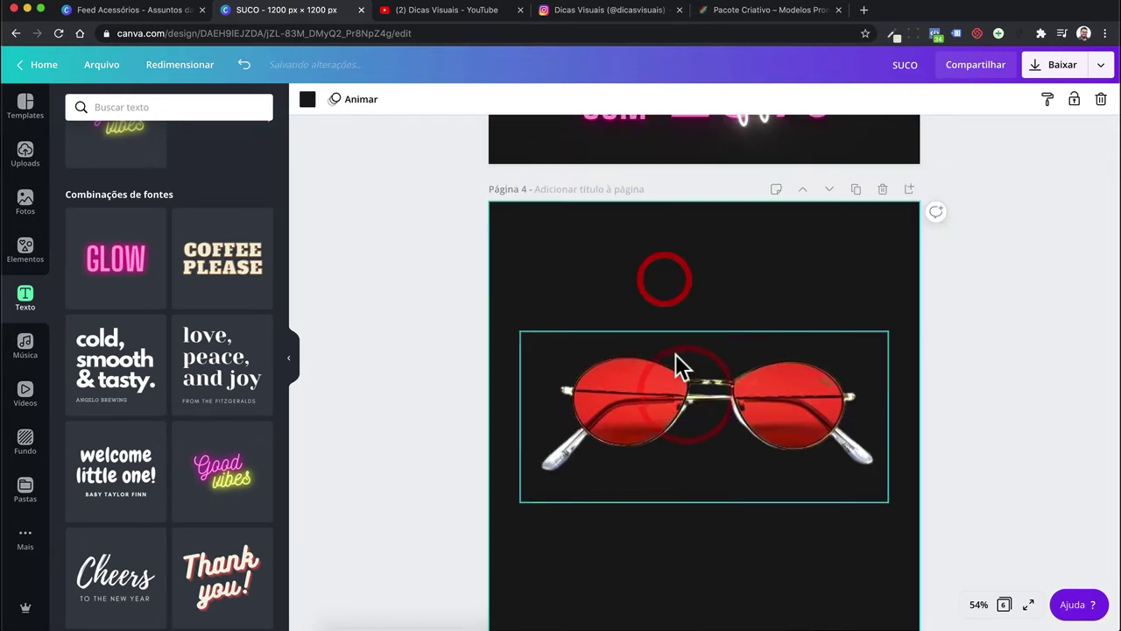
Add the "cold, smooth & tasty." font combination to page 4 and shrink it to fit below the sunglasses
{"action": "scroll", "coordinate": [675, 354], "scroll_direction": "down", "scroll_amount": 1}
{"action": "left_click_drag", "start_coordinate": [153, 372], "coordinate": [618, 442]}
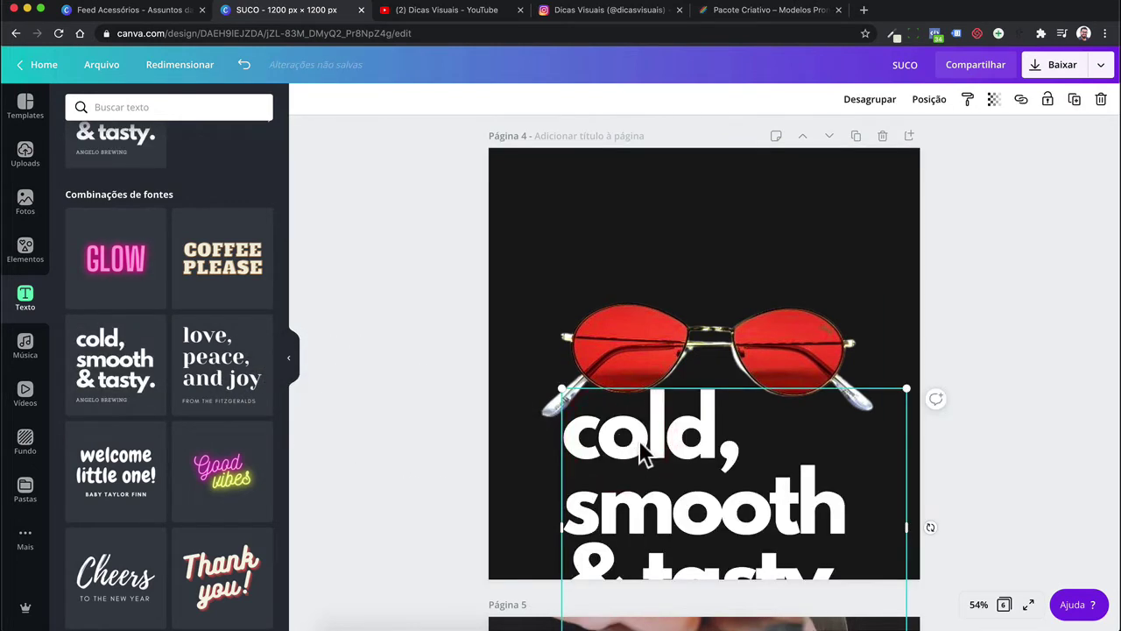
{"action": "left_click_drag", "start_coordinate": [907, 399], "coordinate": [819, 445]}
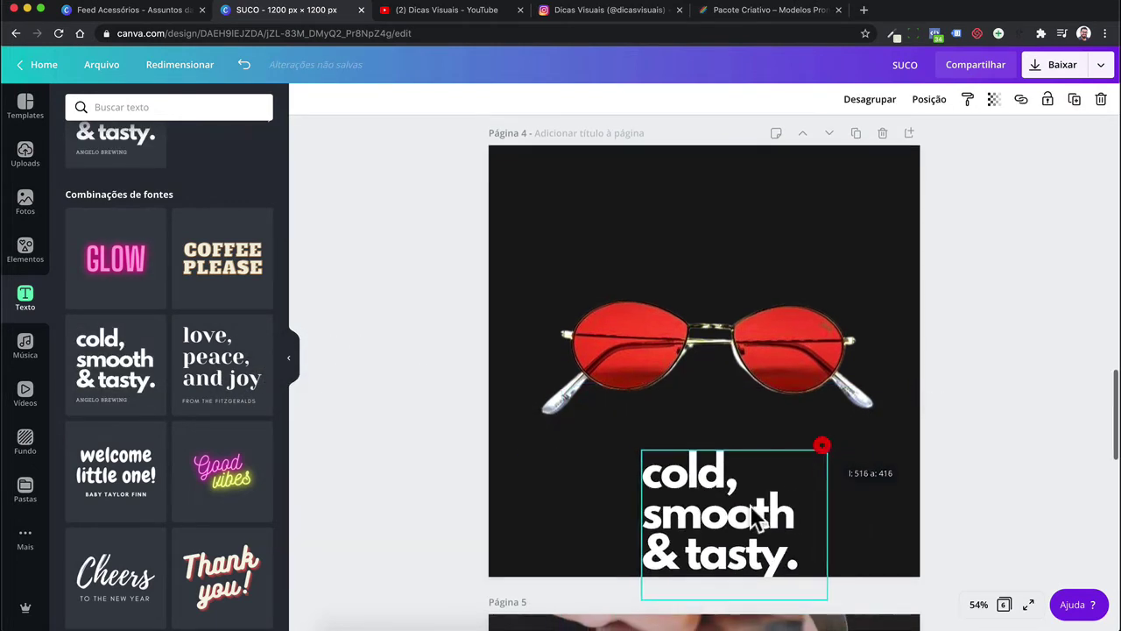
{"action": "left_click_drag", "start_coordinate": [778, 495], "coordinate": [758, 463]}
Ungroup the "cold, smooth & tasty." combination and delete the small caption line beneath it
{"action": "left_click", "coordinate": [705, 487]}
{"action": "left_click", "coordinate": [888, 105]}
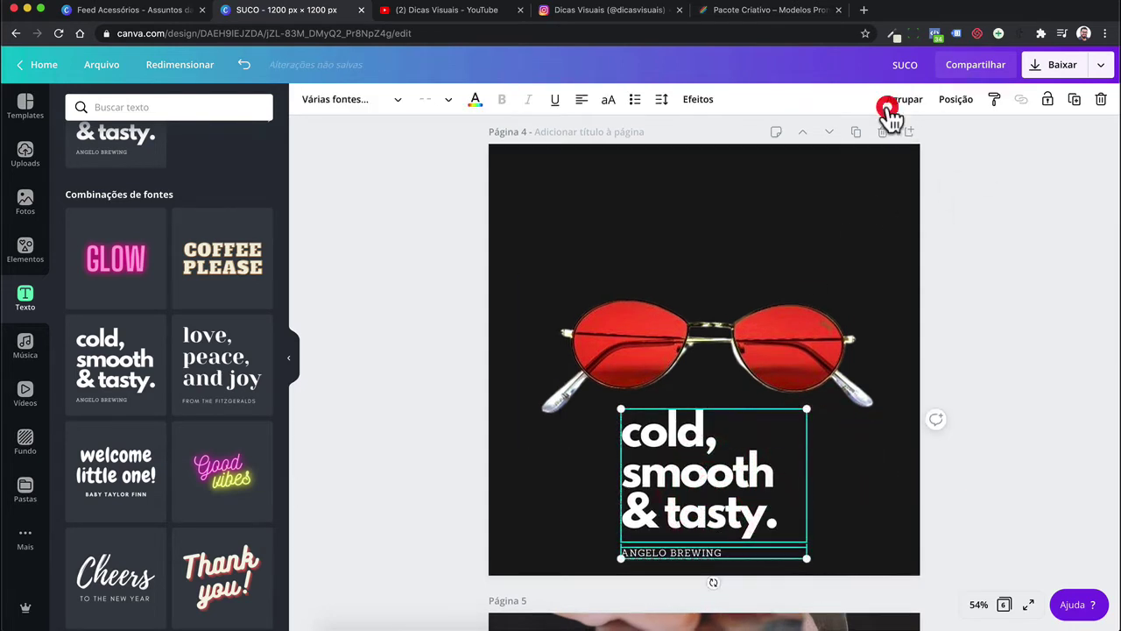
{"action": "left_click", "coordinate": [850, 473]}
{"action": "left_click", "coordinate": [696, 553]}
{"action": "key", "text": "Delete"}
Replace the remaining text with "Peças com", narrow its box and place it below the left lens of the sunglasses
{"action": "left_click", "coordinate": [698, 483]}
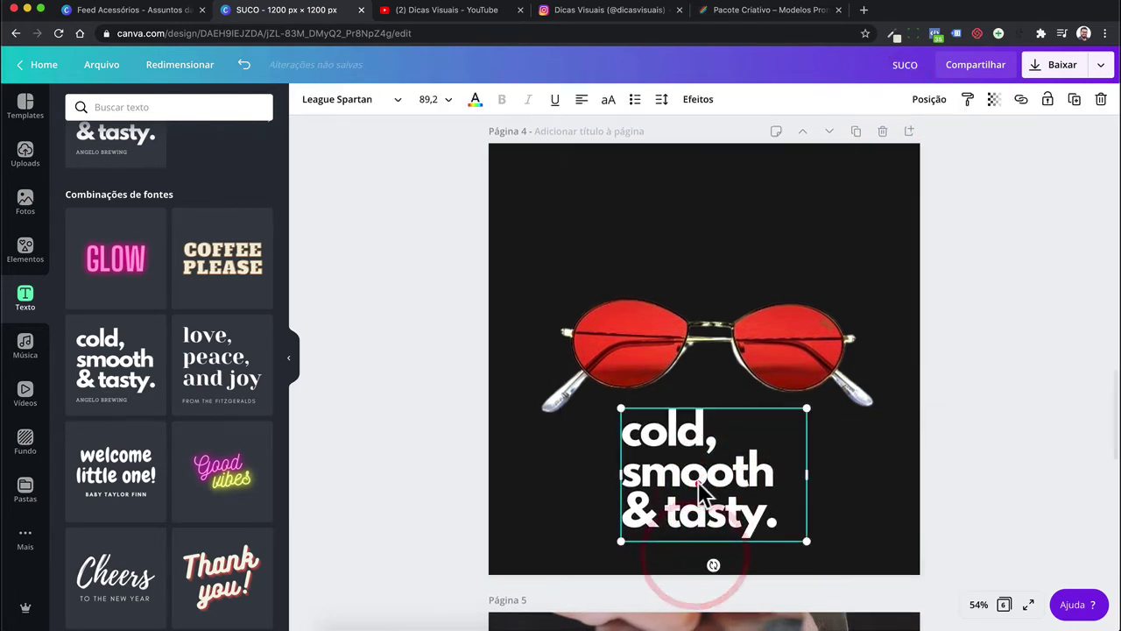
{"action": "left_click", "coordinate": [698, 482]}
{"action": "type", "text": "Peças com"}
{"action": "left_click", "coordinate": [553, 508]}
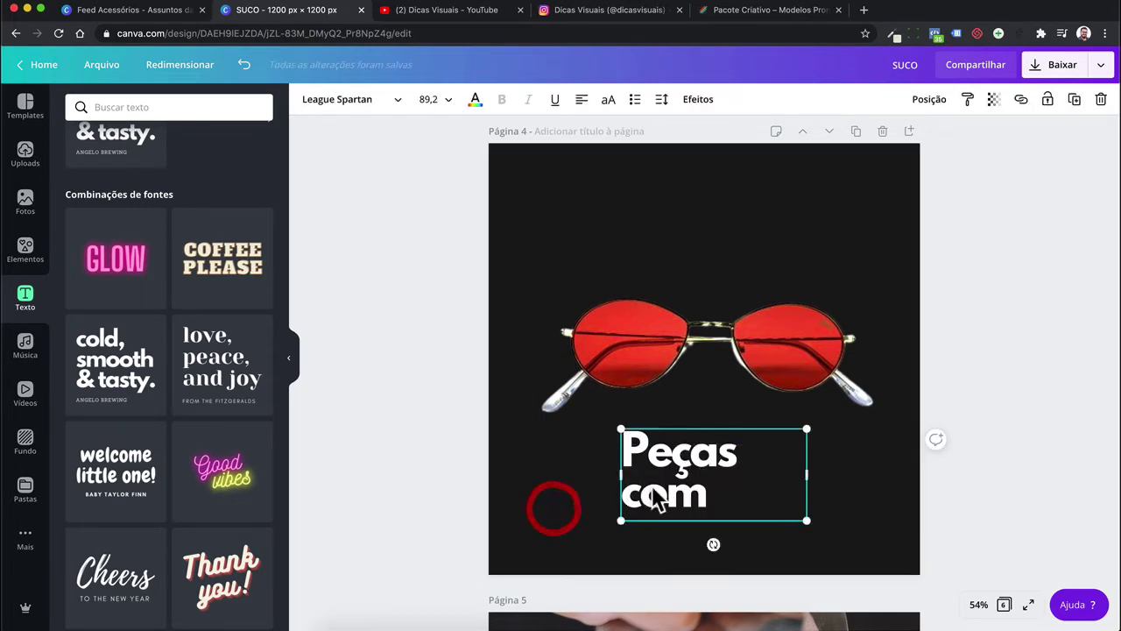
{"action": "left_click_drag", "start_coordinate": [684, 476], "coordinate": [613, 495]}
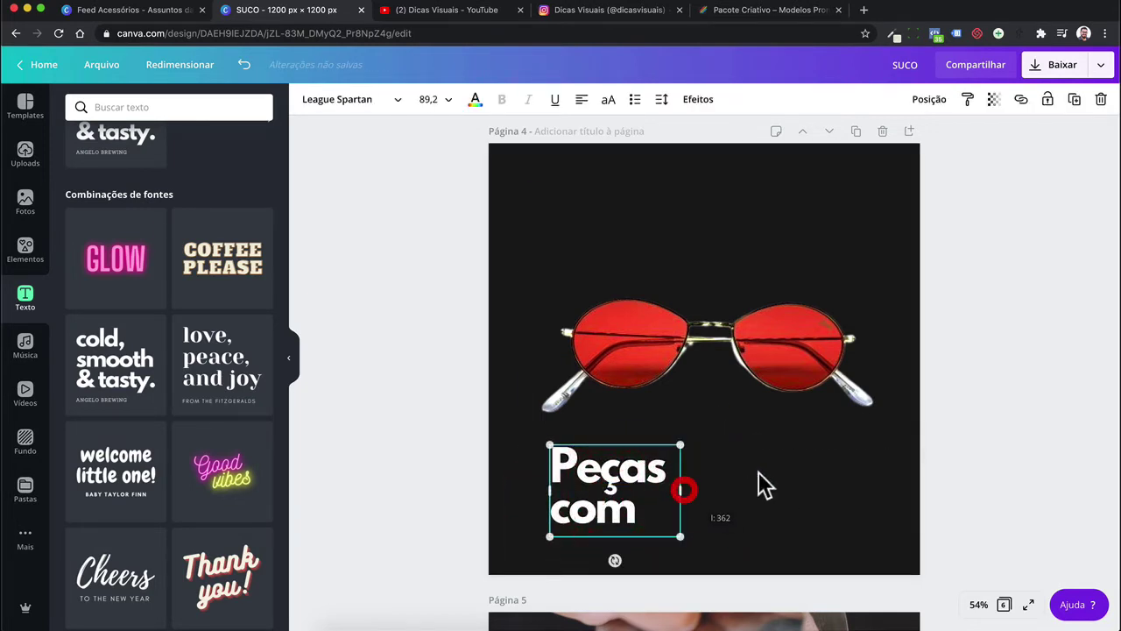
Duplicate the "Peças com" text, change the copy to "20%", enlarge it and place it to the right of the original
{"action": "scroll", "coordinate": [759, 471], "scroll_direction": "up", "scroll_amount": 5}
{"action": "scroll", "coordinate": [822, 473], "scroll_direction": "down", "scroll_amount": 5}
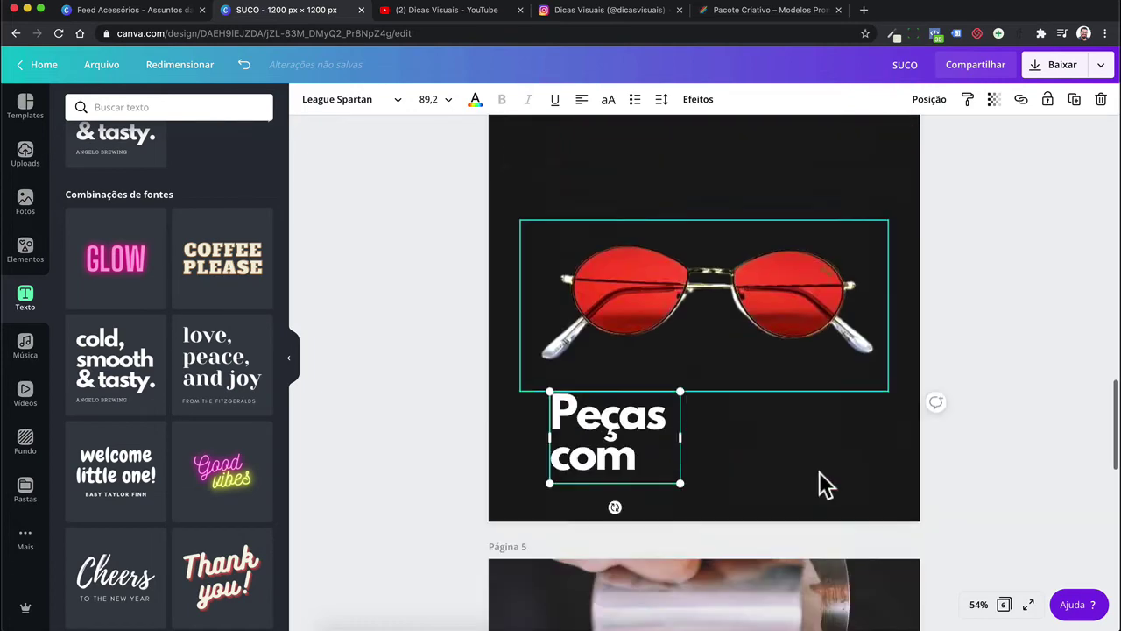
{"action": "left_click_drag", "start_coordinate": [785, 426], "coordinate": [776, 426]}
{"action": "triple_click", "coordinate": [763, 421]}
{"action": "type", "text": "1"}
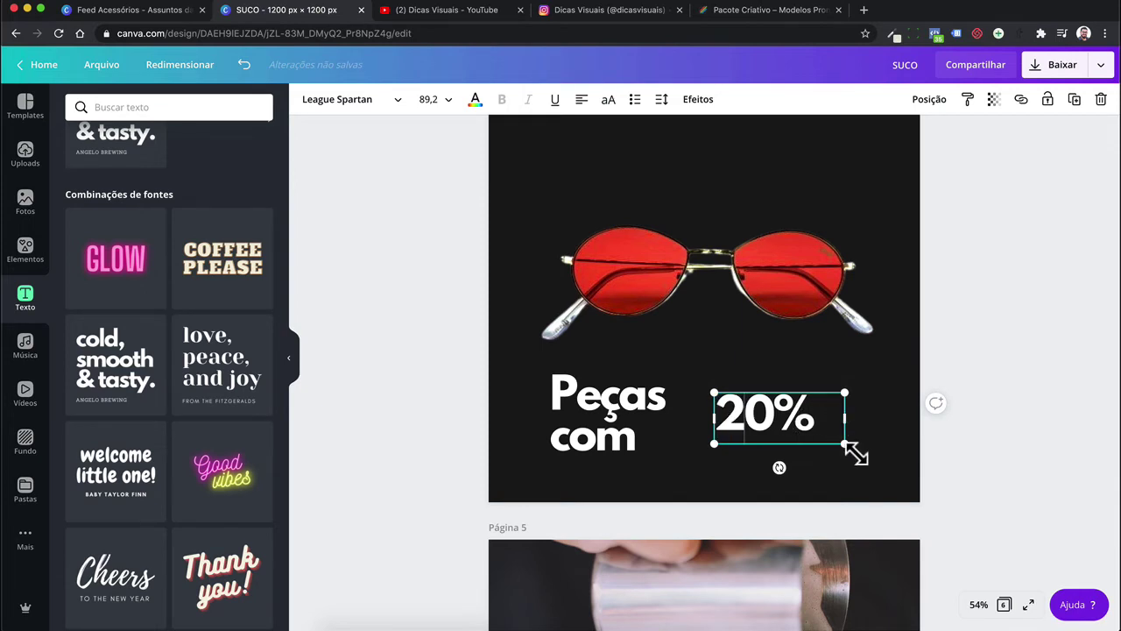
{"action": "left_click_drag", "start_coordinate": [873, 457], "coordinate": [931, 468]}
{"action": "left_click", "coordinate": [1007, 448]}
{"action": "left_click_drag", "start_coordinate": [788, 413], "coordinate": [763, 408]}
Color both the "Peças com" and "20%" texts with the document's pink and move "20%" slightly up beside the other text
{"action": "left_click", "coordinate": [604, 394]}
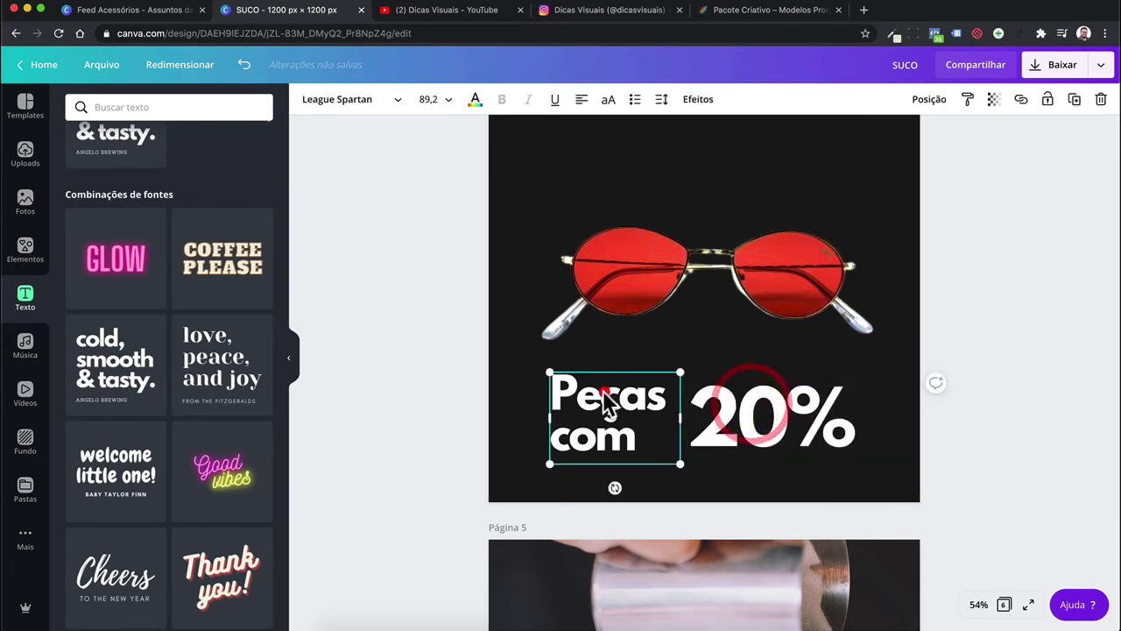
{"action": "left_click", "coordinate": [712, 409], "text": "shift"}
{"action": "left_click", "coordinate": [475, 99]}
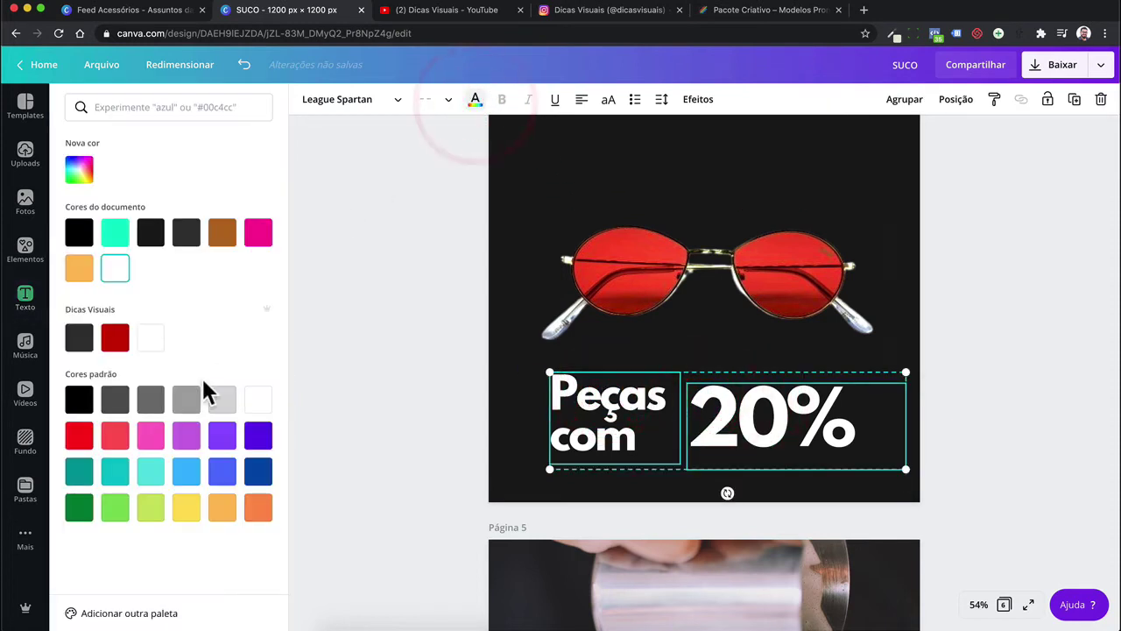
{"action": "left_click", "coordinate": [258, 232]}
{"action": "left_click", "coordinate": [409, 385]}
{"action": "left_click", "coordinate": [714, 355]}
{"action": "left_click", "coordinate": [723, 398]}
{"action": "left_click_drag", "start_coordinate": [723, 400], "coordinate": [718, 395]}
Apply the Néon effect to both pink texts together with an intensity of 72
{"action": "left_click", "coordinate": [609, 415], "text": "shift"}
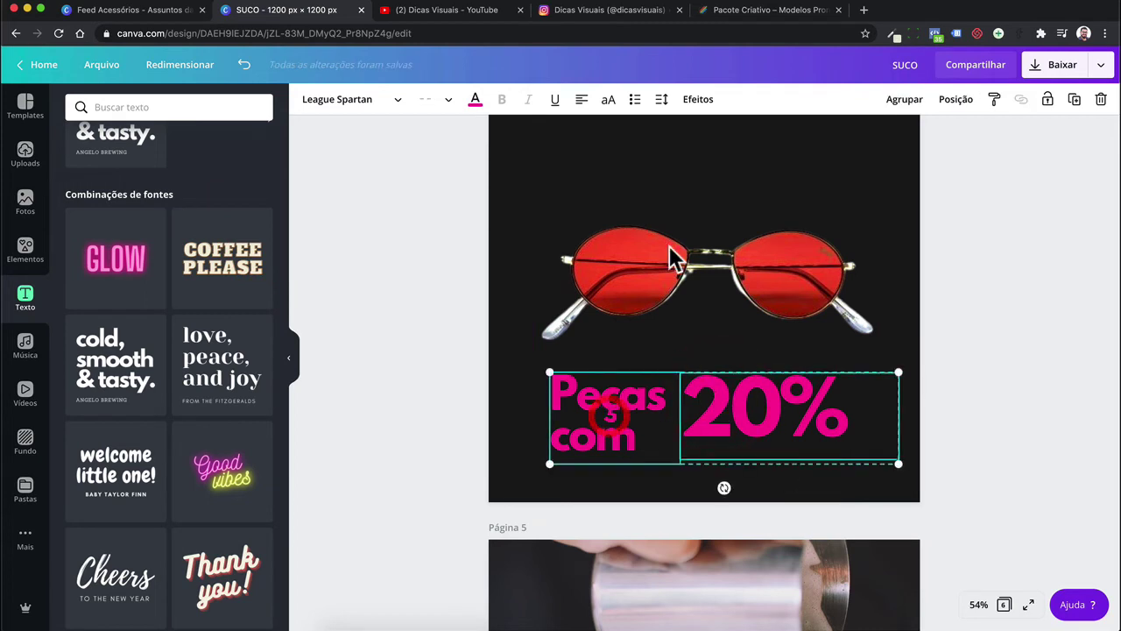
{"action": "left_click", "coordinate": [698, 99]}
{"action": "left_click", "coordinate": [190, 307]}
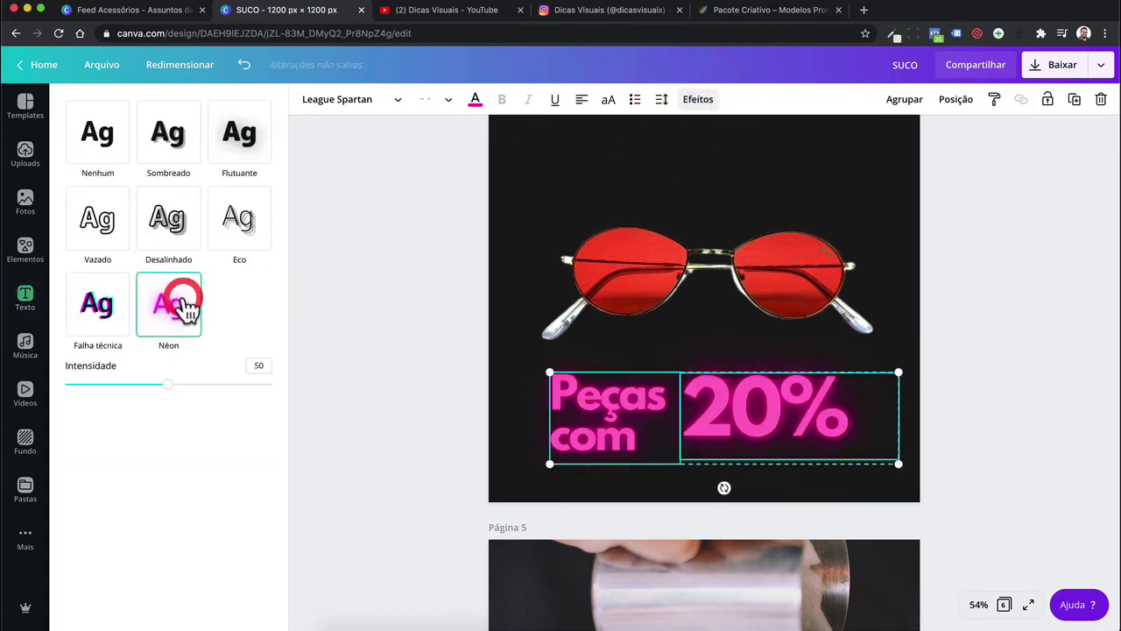
{"action": "left_click_drag", "start_coordinate": [153, 386], "coordinate": [214, 385]}
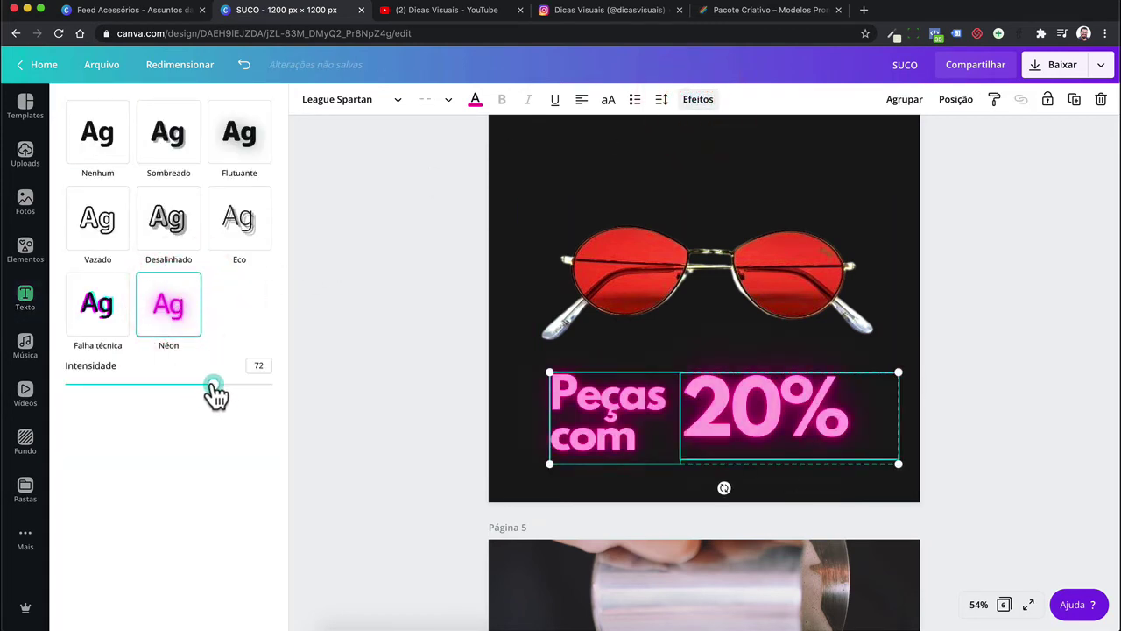
{"action": "left_click", "coordinate": [517, 423]}
Set the "Peças com" text in uppercase as on page 3 and widen its box so "PEÇAS" fits on one line
{"action": "left_click", "coordinate": [609, 442]}
{"action": "scroll", "coordinate": [608, 440], "scroll_direction": "up", "scroll_amount": 5}
{"action": "scroll", "coordinate": [608, 442], "scroll_direction": "up", "scroll_amount": 2}
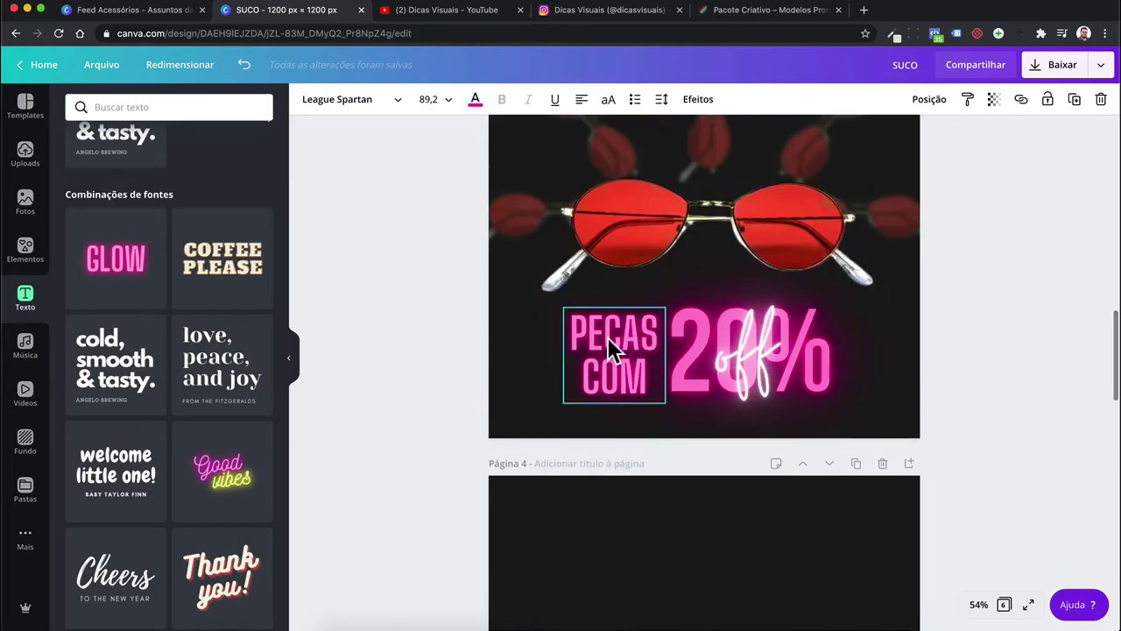
{"action": "scroll", "coordinate": [607, 337], "scroll_direction": "down", "scroll_amount": 7}
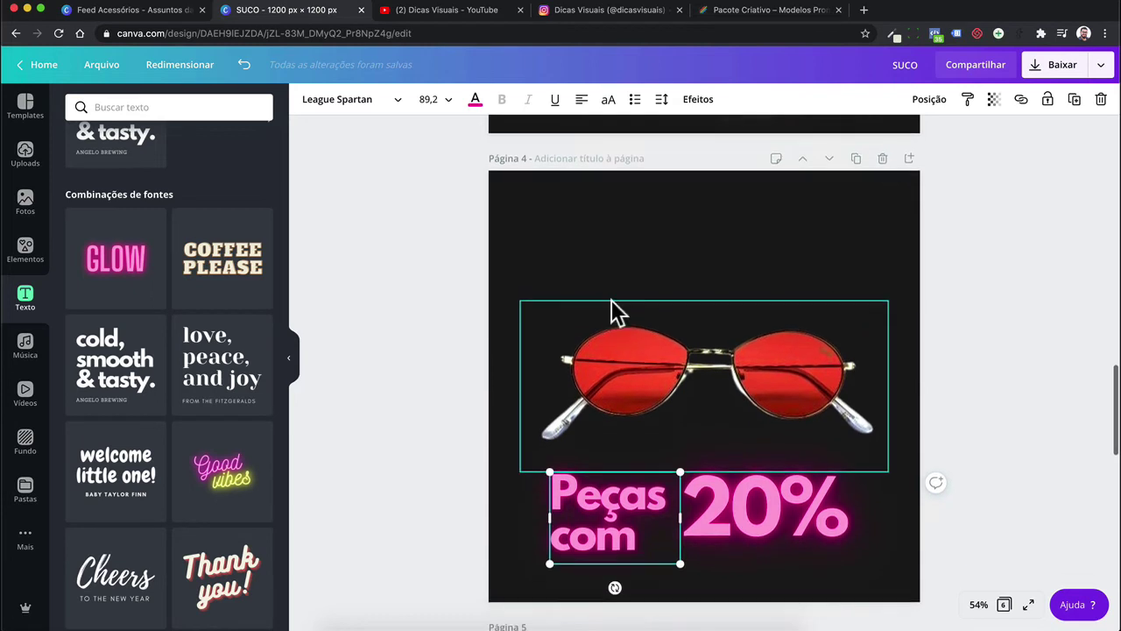
{"action": "left_click", "coordinate": [608, 102]}
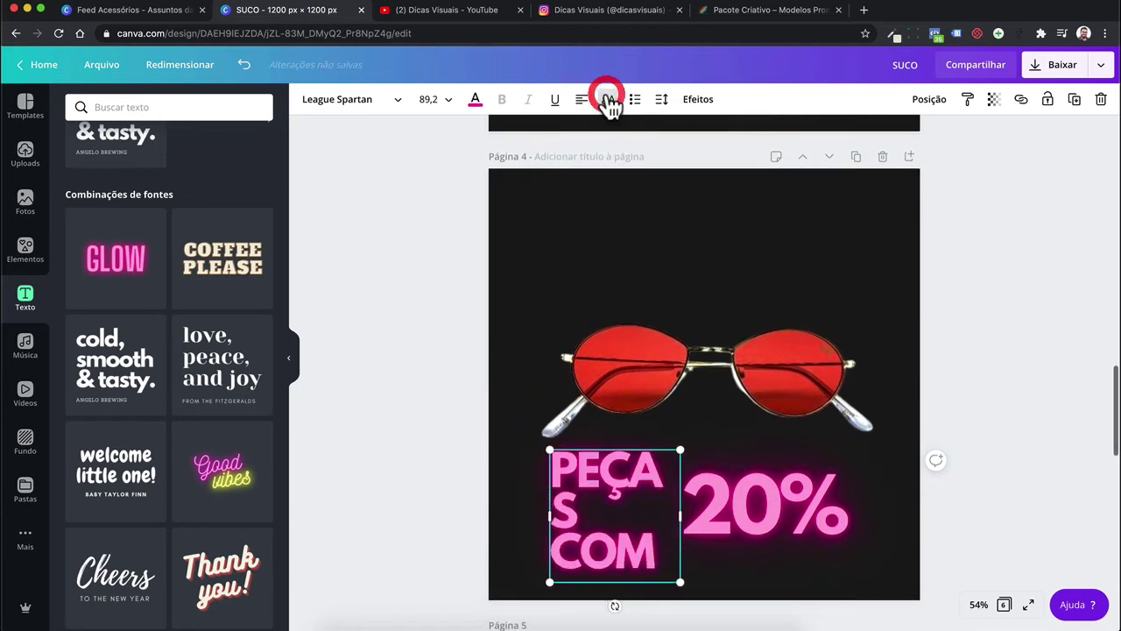
{"action": "left_click", "coordinate": [678, 510]}
{"action": "left_click_drag", "start_coordinate": [712, 510], "coordinate": [718, 510]}
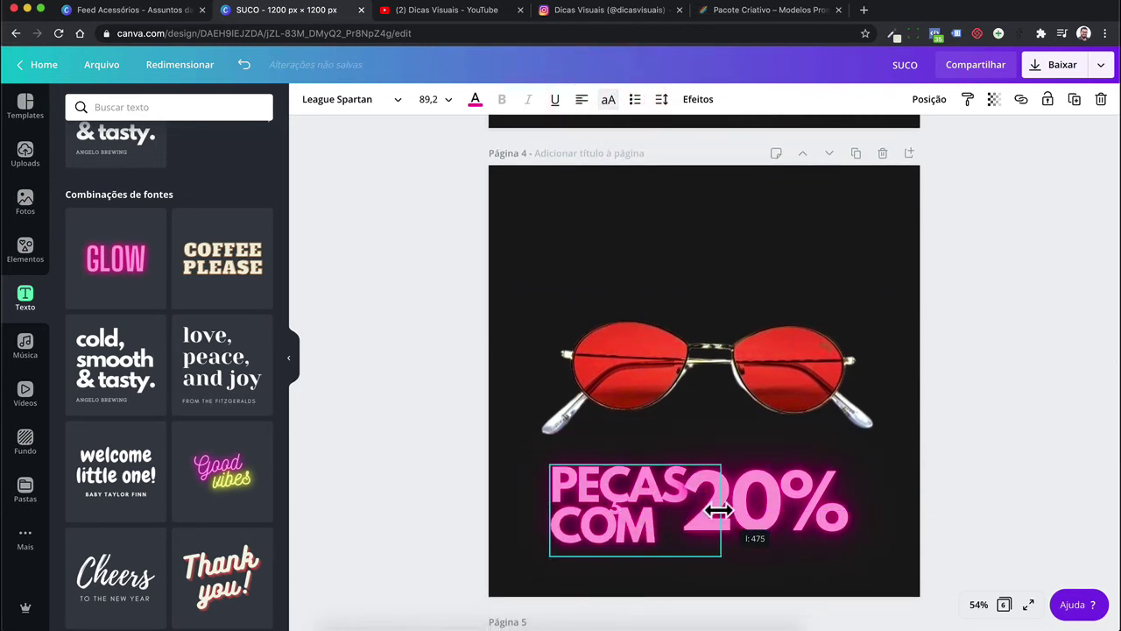
Shrink the "PEÇAS COM" text to size 63 and align it beside "20%"
{"action": "left_click_drag", "start_coordinate": [711, 550], "coordinate": [664, 550]}
{"action": "left_click_drag", "start_coordinate": [726, 517], "coordinate": [701, 524]}
{"action": "left_click_drag", "start_coordinate": [628, 524], "coordinate": [627, 516]}
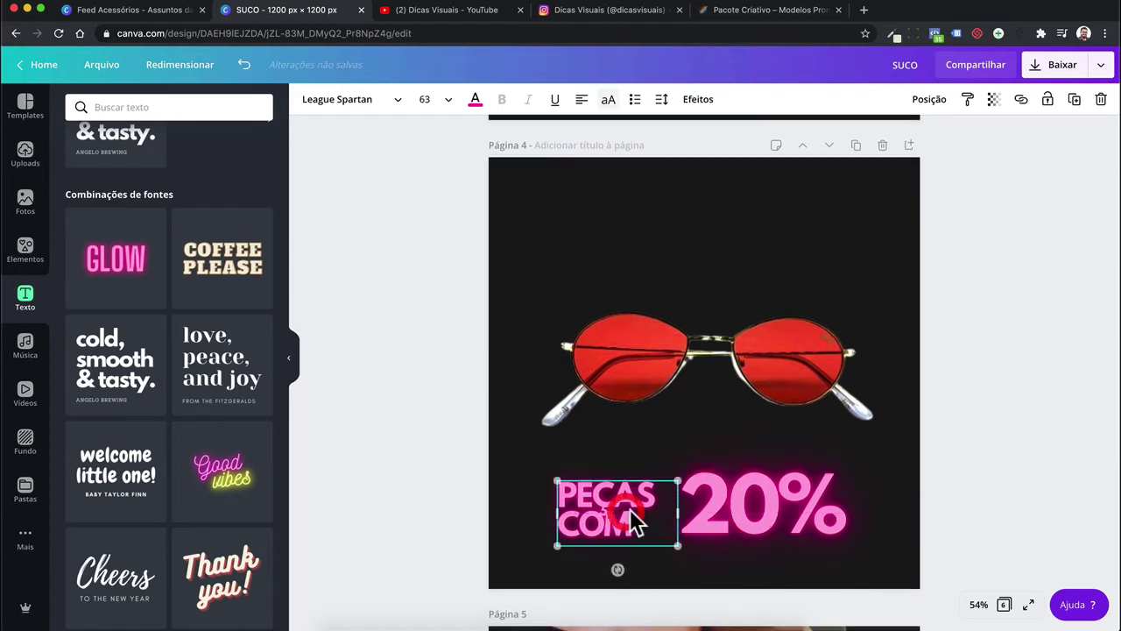
{"action": "left_click", "coordinate": [363, 370]}
Add a title text reading "off" and place it over the zero of "20%"
{"action": "scroll", "coordinate": [175, 262], "scroll_direction": "up", "scroll_amount": 3}
{"action": "left_click", "coordinate": [150, 171]}
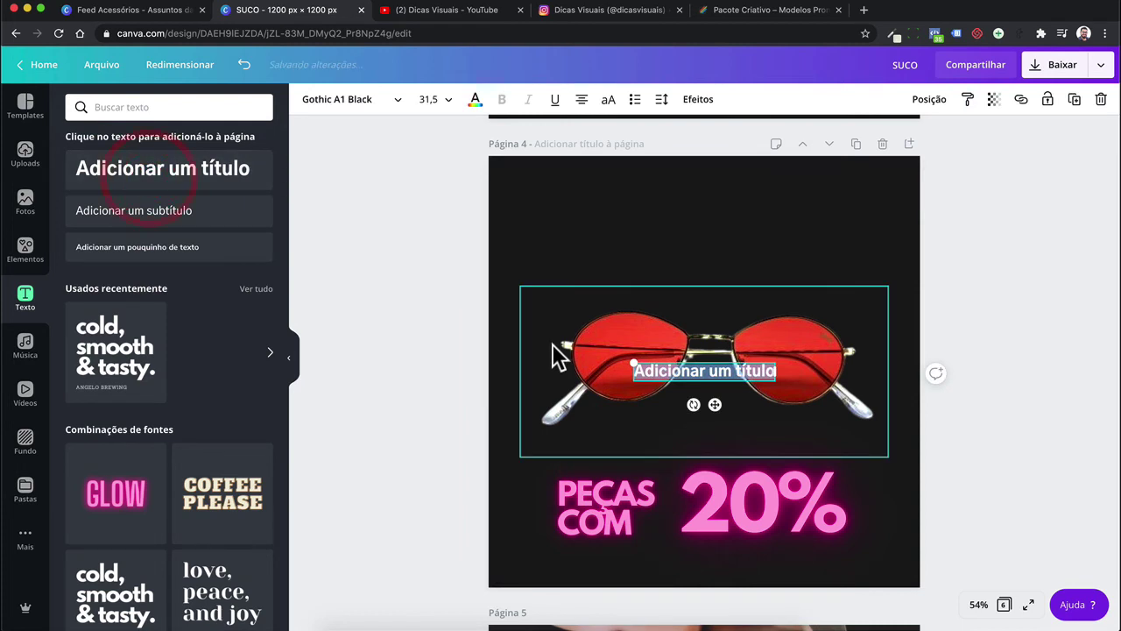
{"action": "key", "text": "BackSpace"}
{"action": "type", "text": "off"}
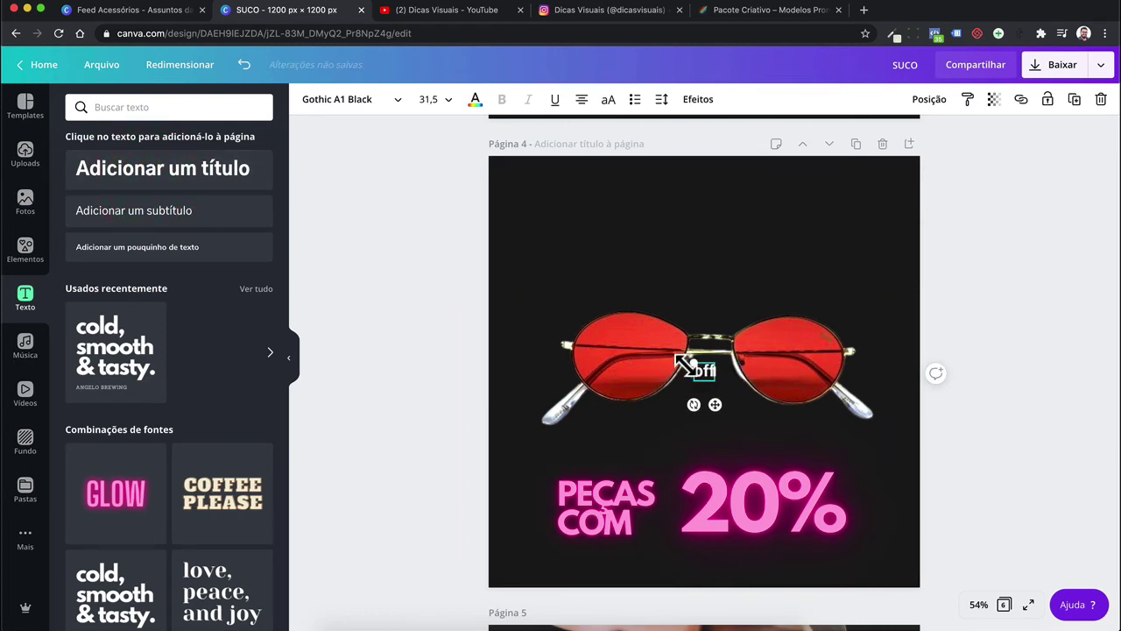
{"action": "left_click", "coordinate": [662, 462]}
{"action": "left_click_drag", "start_coordinate": [705, 386], "coordinate": [752, 505]}
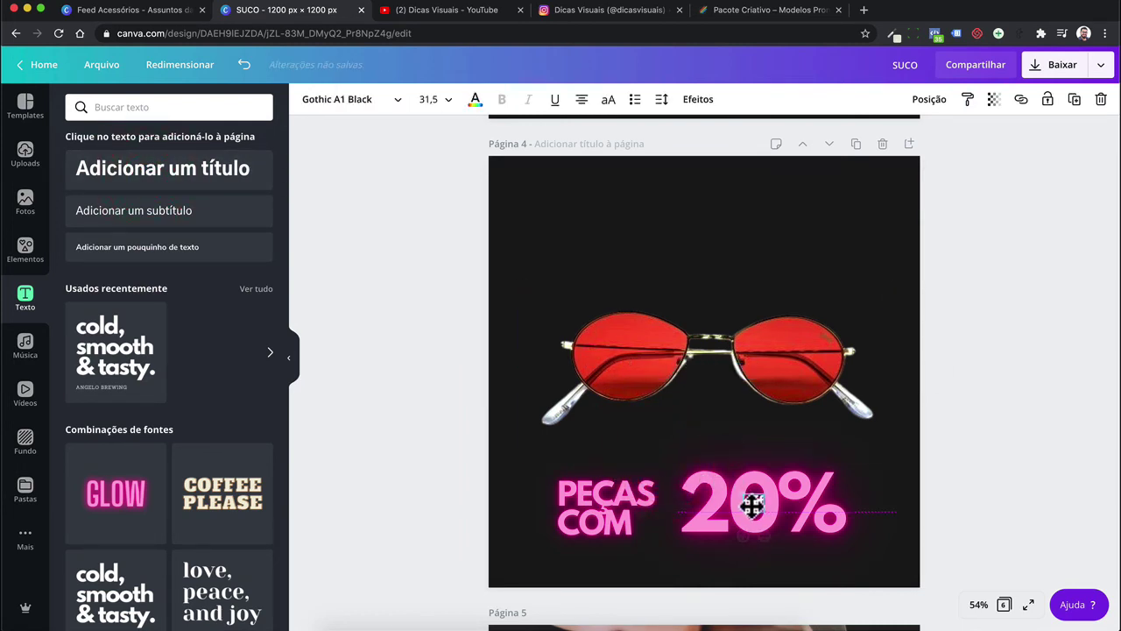
Search the fonts for "Escrita" and apply the AC Safe handwriting font to the "off" text
{"action": "left_click", "coordinate": [355, 99]}
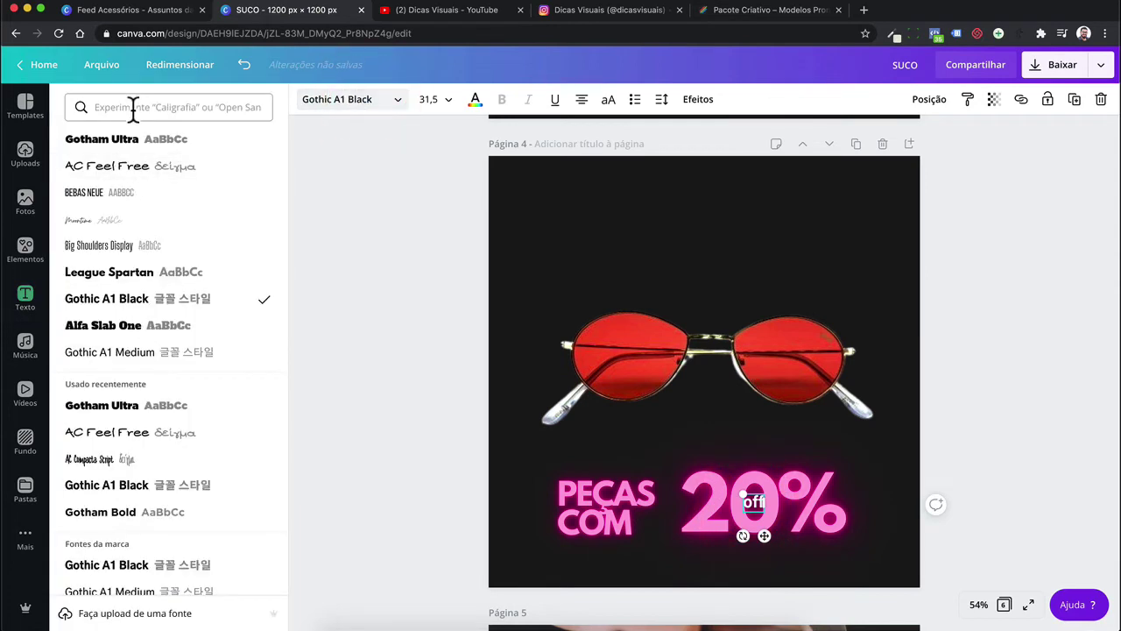
{"action": "left_click", "coordinate": [132, 107]}
{"action": "type", "text": "Escrita"}
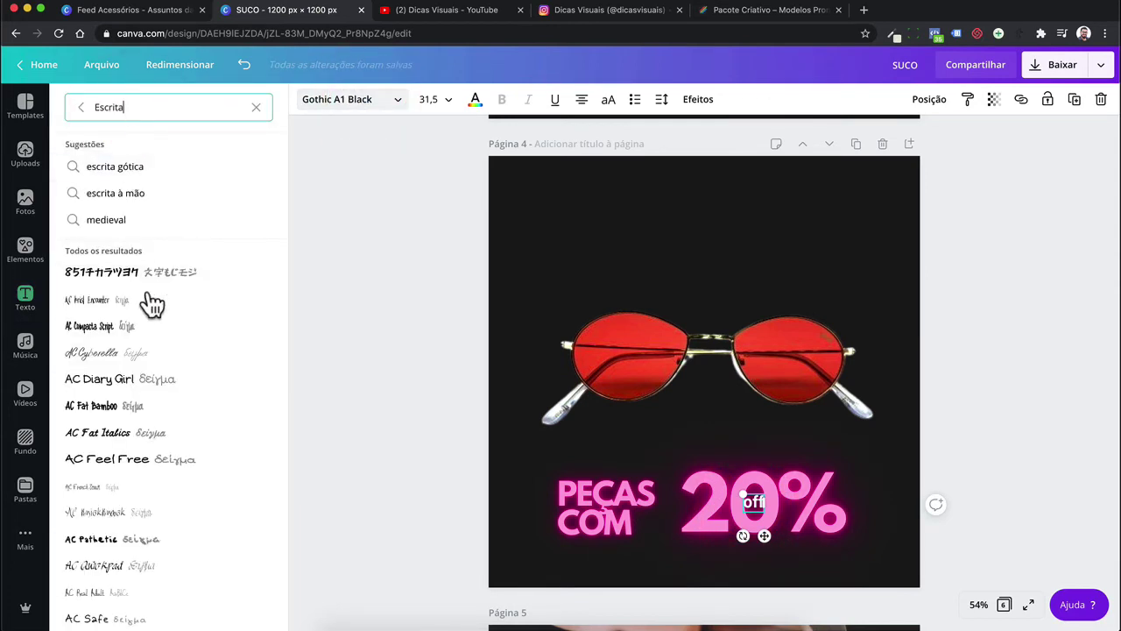
{"action": "scroll", "coordinate": [152, 303], "scroll_direction": "down", "scroll_amount": 3}
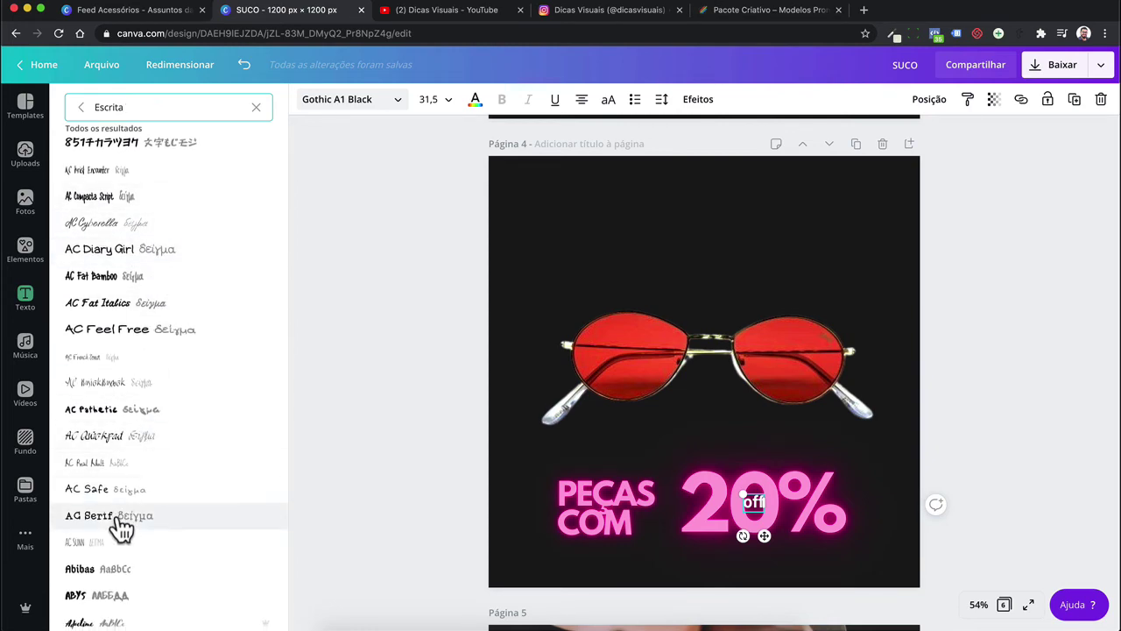
{"action": "scroll", "coordinate": [304, 464], "scroll_direction": "down", "scroll_amount": 1}
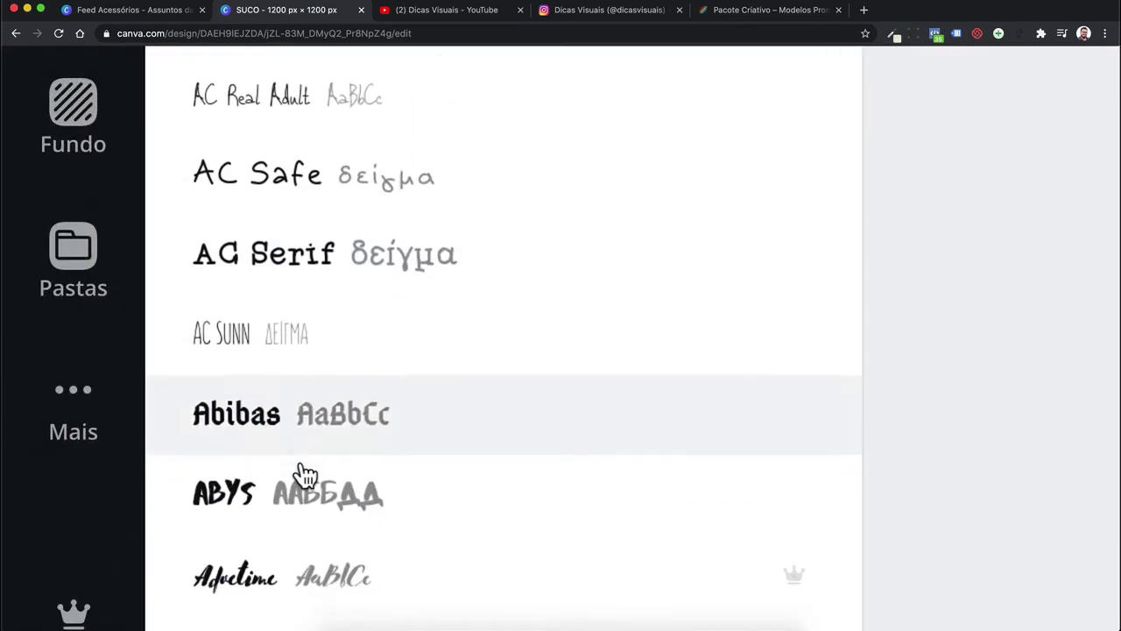
{"action": "scroll", "coordinate": [301, 469], "scroll_direction": "up", "scroll_amount": 3}
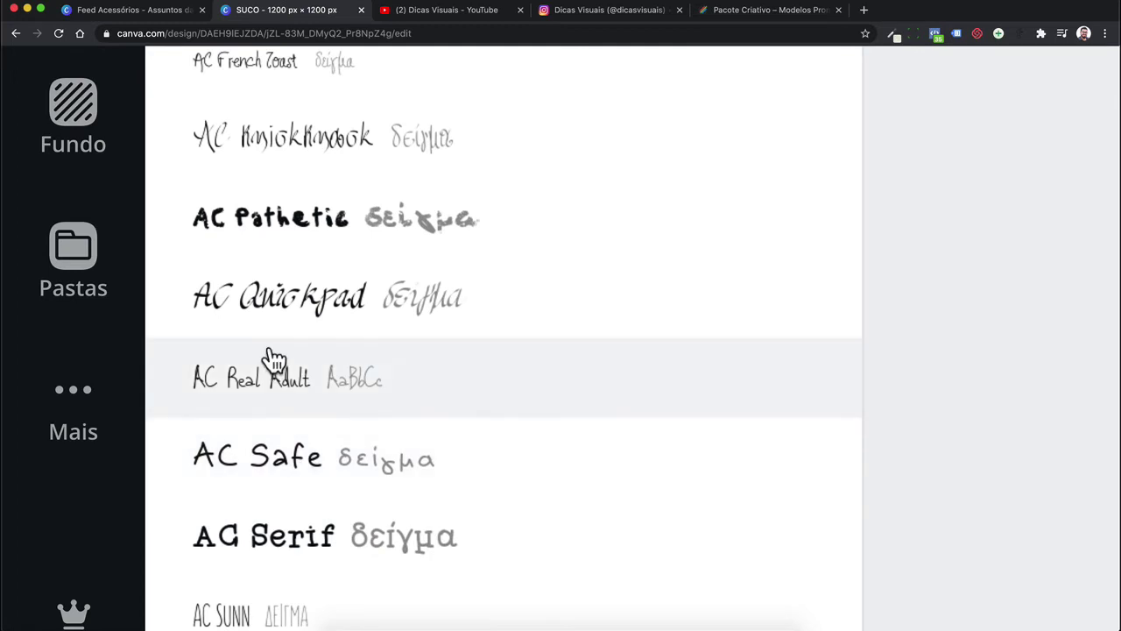
{"action": "left_click", "coordinate": [270, 457]}
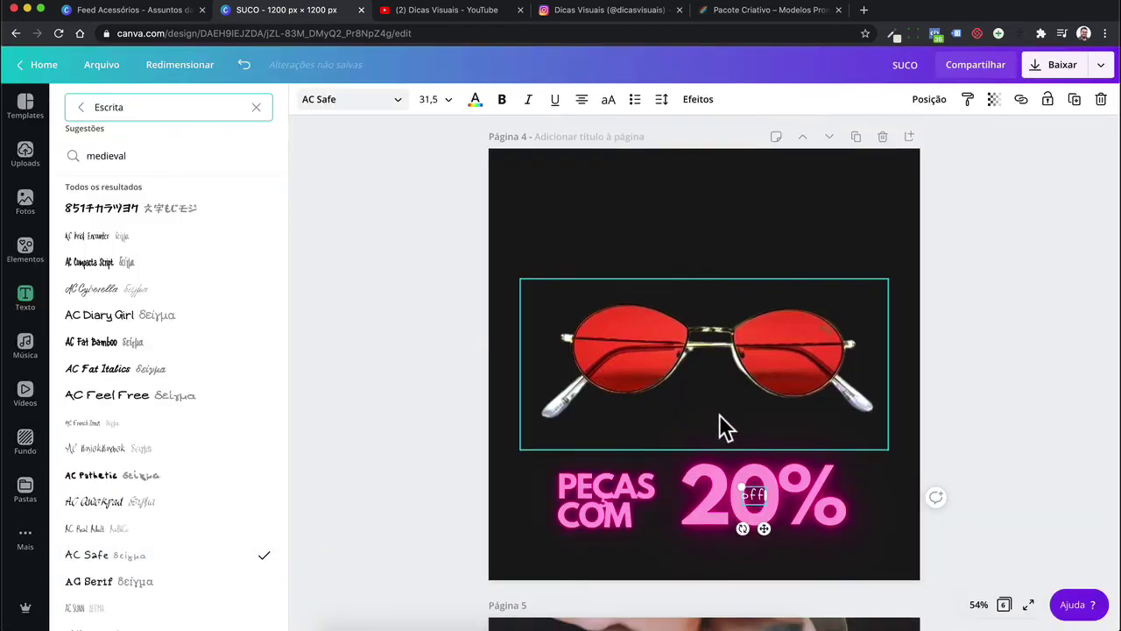
Enlarge the "off" text to size 143 and position it across the lower part of "20%"
{"action": "scroll", "coordinate": [731, 442], "scroll_direction": "down", "scroll_amount": 1}
{"action": "mouse_move", "coordinate": [734, 462]}
{"action": "left_mouse_down"}
{"action": "mouse_move", "coordinate": [696, 426]}
{"action": "mouse_move", "coordinate": [751, 425]}
{"action": "mouse_move", "coordinate": [752, 449]}
{"action": "left_mouse_up"}
{"action": "scroll", "coordinate": [701, 426], "scroll_direction": "up", "scroll_amount": 5}
{"action": "scroll", "coordinate": [741, 316], "scroll_direction": "down", "scroll_amount": 5}
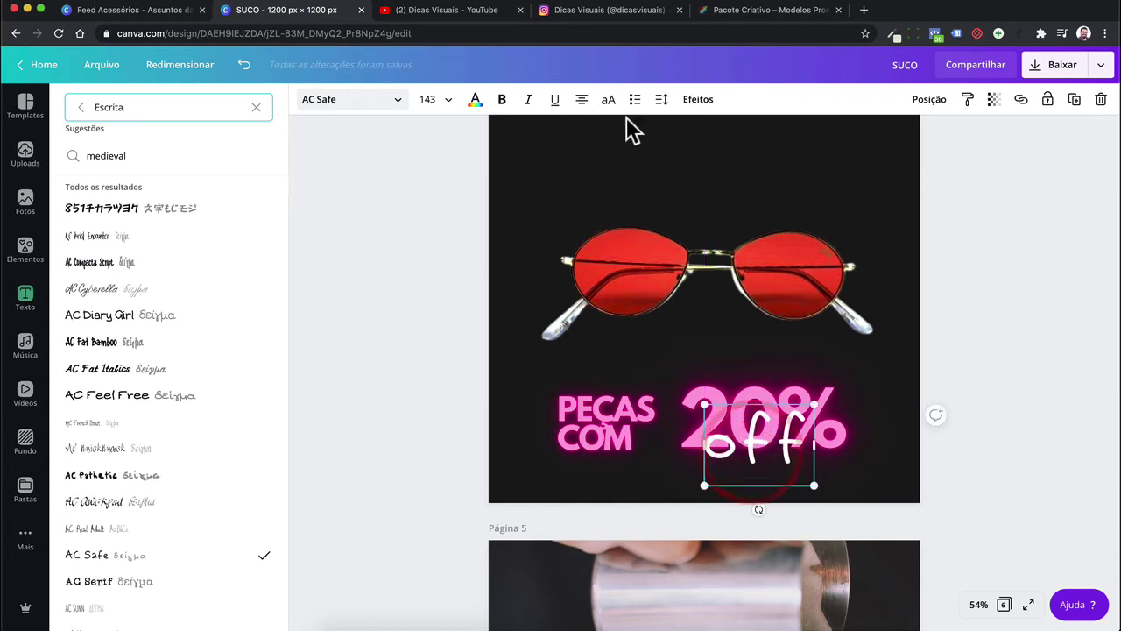
Apply the Néon effect to the white "off" text and raise its intensity
{"action": "left_click", "coordinate": [693, 104]}
{"action": "left_click", "coordinate": [166, 311]}
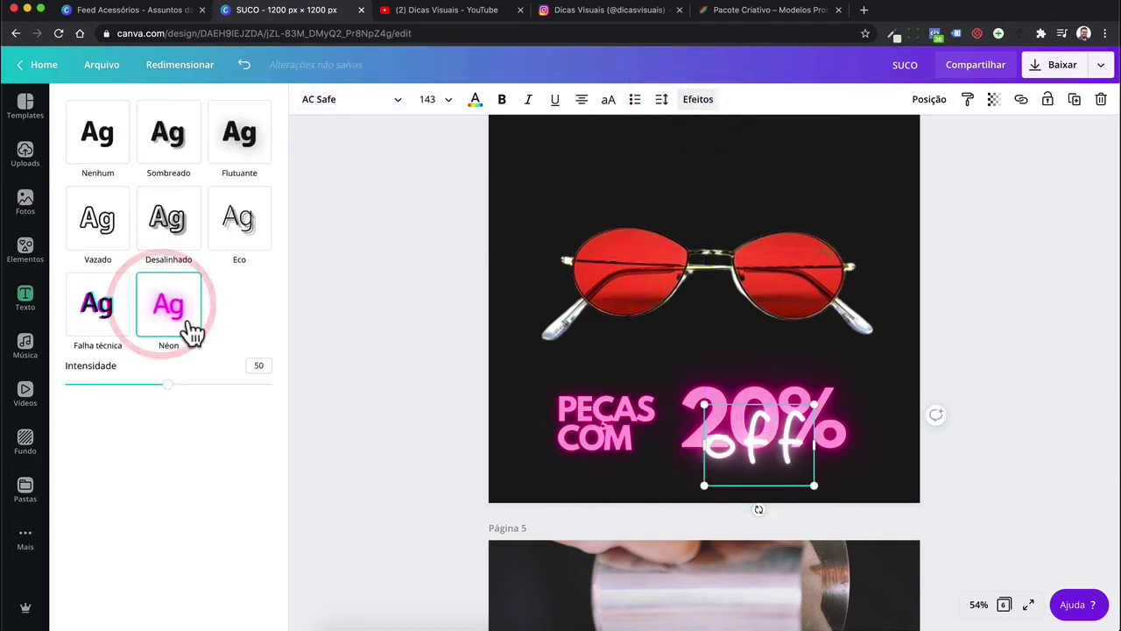
{"action": "left_click", "coordinate": [351, 430]}
{"action": "left_click", "coordinate": [388, 430]}
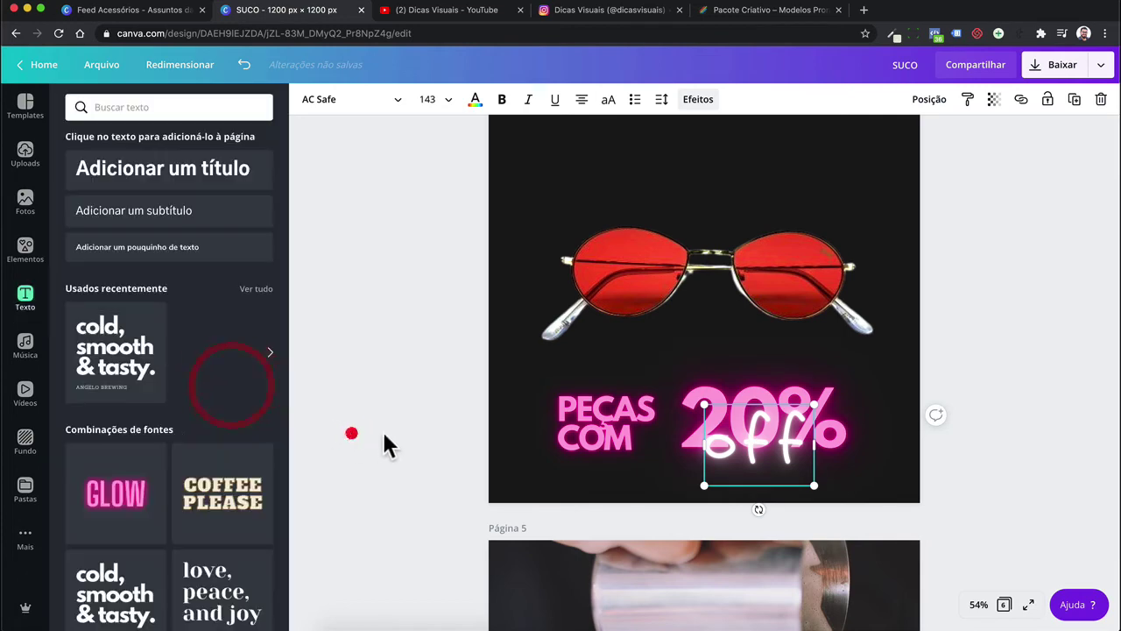
Compare the neon discount text on page 4 with the finished sunglasses post on page 3
{"action": "scroll", "coordinate": [438, 425], "scroll_direction": "up", "scroll_amount": 5}
{"action": "scroll", "coordinate": [436, 412], "scroll_direction": "up", "scroll_amount": 2}
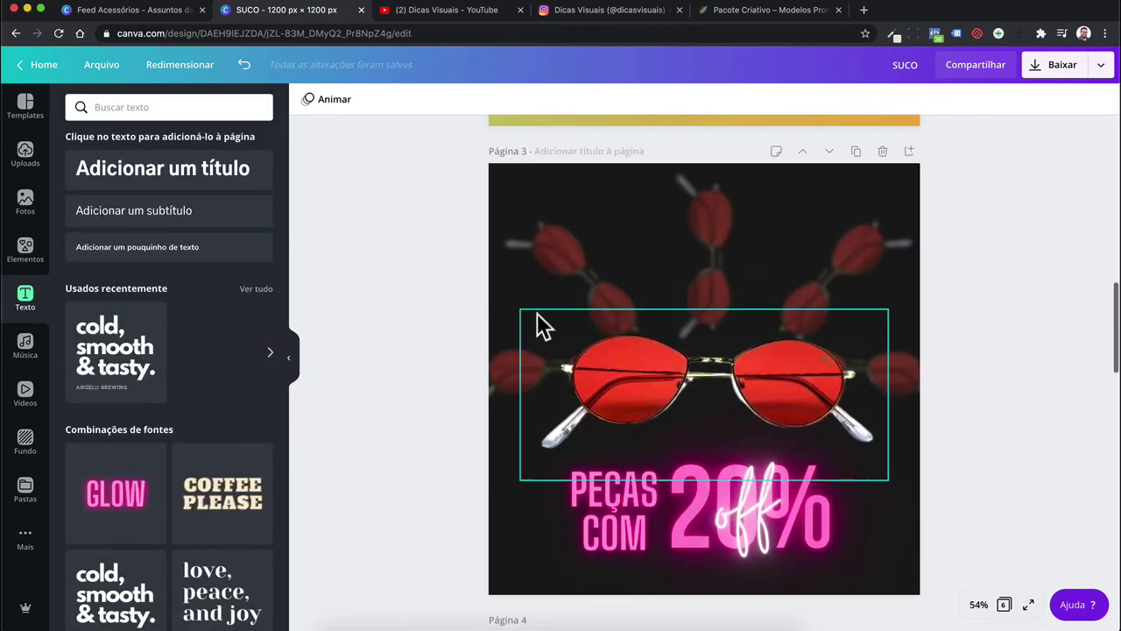
{"action": "scroll", "coordinate": [738, 508], "scroll_direction": "down", "scroll_amount": 3}
{"action": "scroll", "coordinate": [737, 516], "scroll_direction": "up", "scroll_amount": 3}
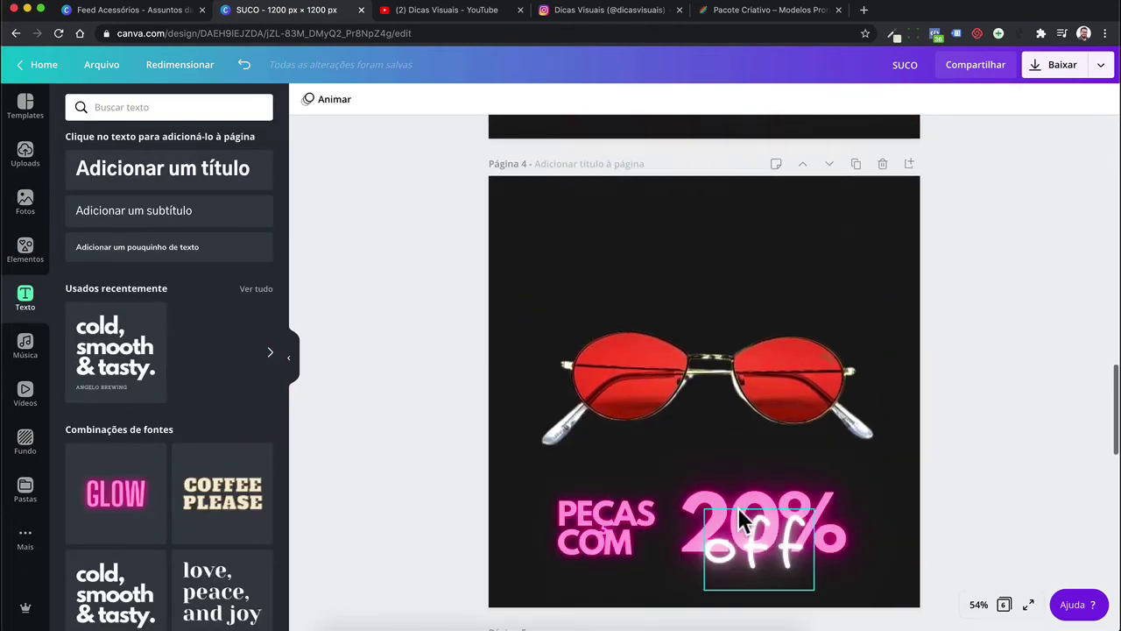
Right-align the "PEÇAS COM" text on page 4 and set it close beside "20%"
{"action": "scroll", "coordinate": [620, 504], "scroll_direction": "up", "scroll_amount": 1}
{"action": "scroll", "coordinate": [640, 438], "scroll_direction": "down", "scroll_amount": 2}
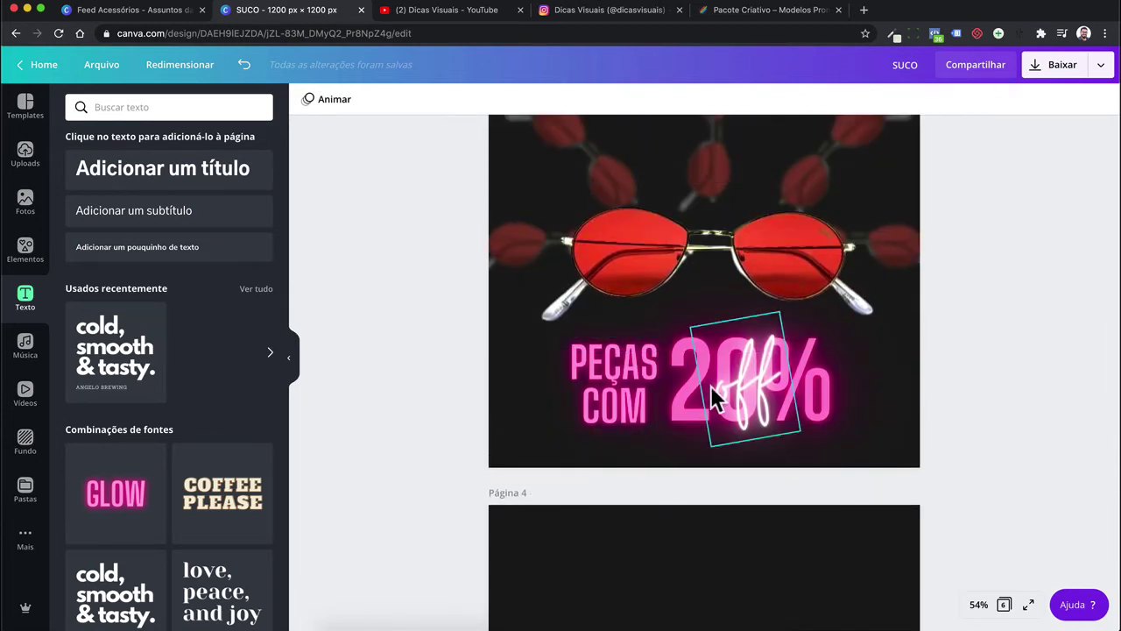
{"action": "scroll", "coordinate": [685, 423], "scroll_direction": "down", "scroll_amount": 5}
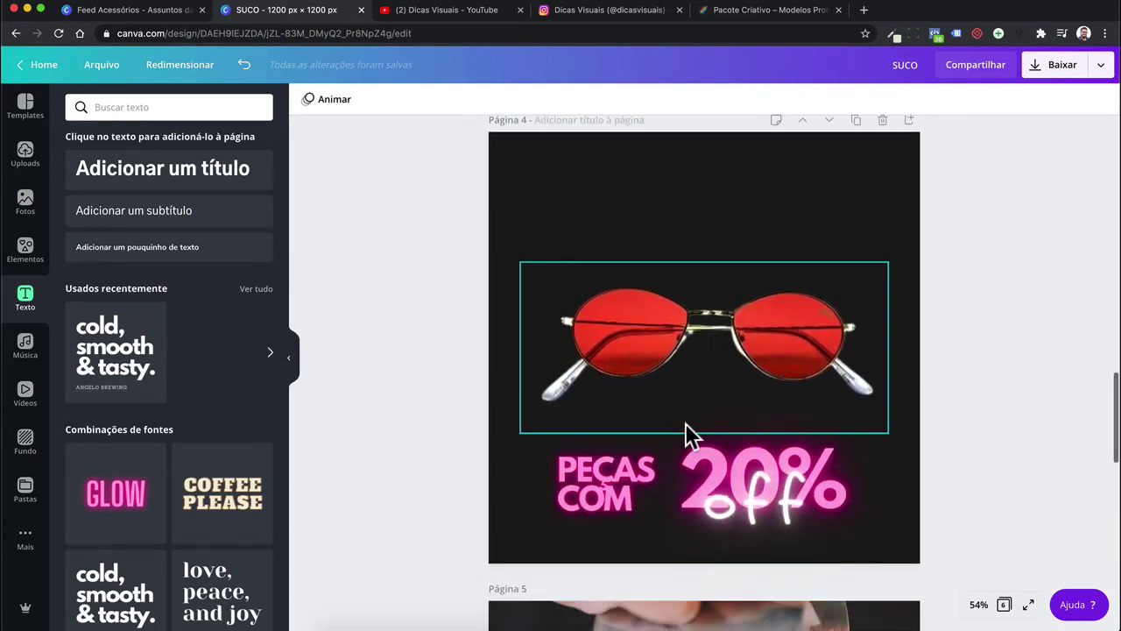
{"action": "mouse_move", "coordinate": [632, 487]}
{"action": "left_mouse_down"}
{"action": "mouse_move", "coordinate": [645, 489]}
{"action": "mouse_move", "coordinate": [617, 474]}
{"action": "left_mouse_up"}
{"action": "left_click", "coordinate": [581, 99]}
{"action": "left_click", "coordinate": [582, 99]}
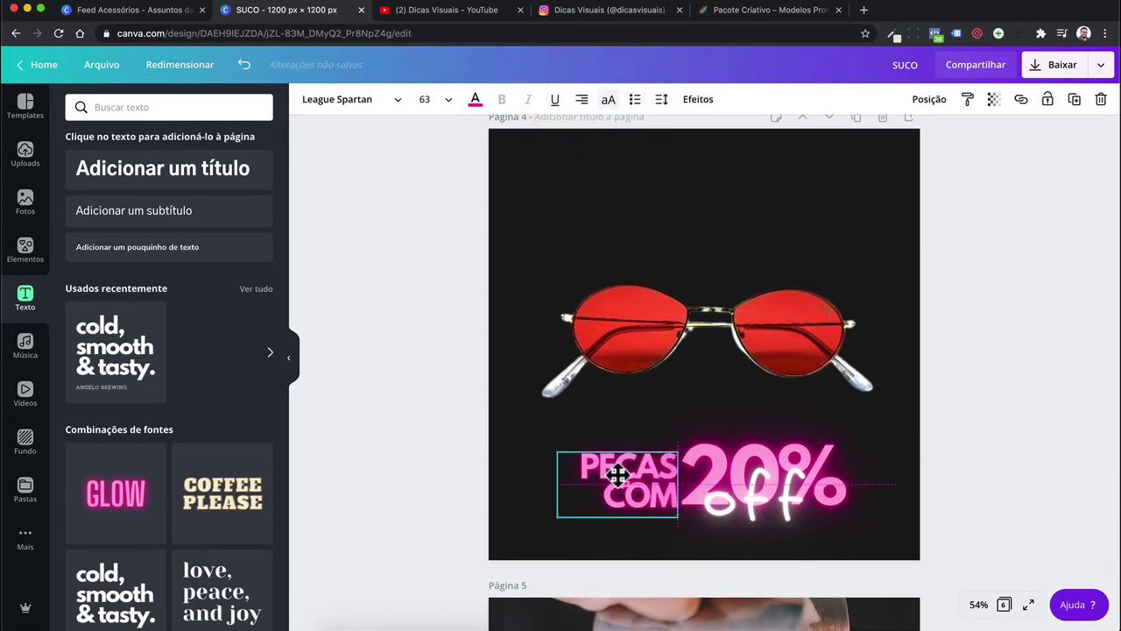
{"action": "left_click", "coordinate": [489, 477]}
Add a blank page after the capuccino example on page 5 and insert the "COFFEE PLEASE" font combination
{"action": "scroll", "coordinate": [490, 480], "scroll_direction": "down", "scroll_amount": 5}
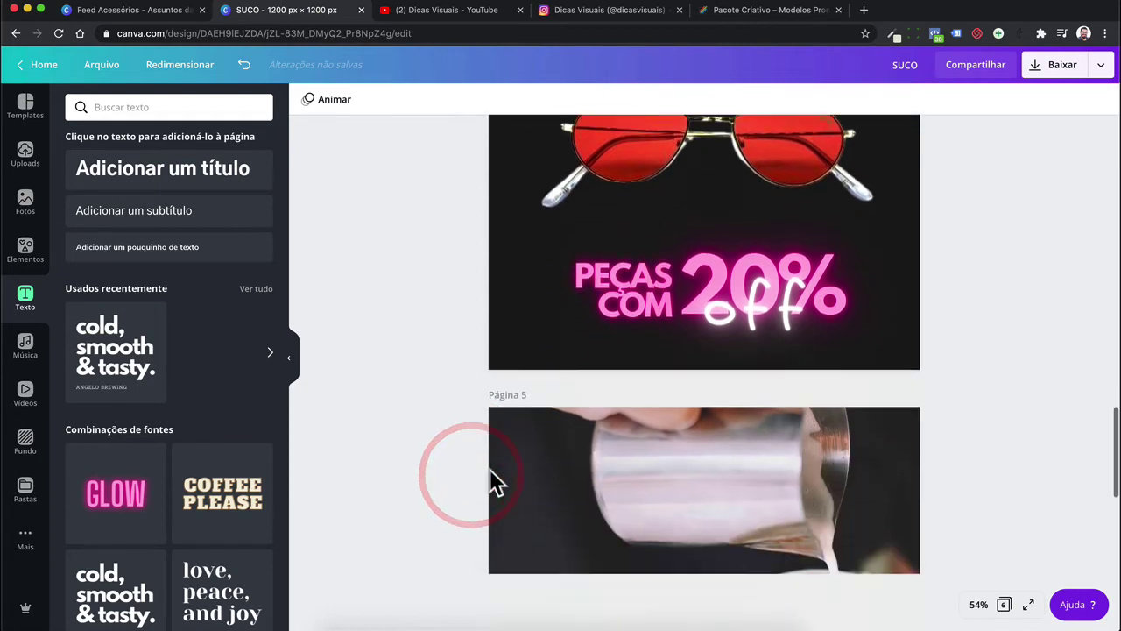
{"action": "scroll", "coordinate": [490, 480], "scroll_direction": "down", "scroll_amount": 2}
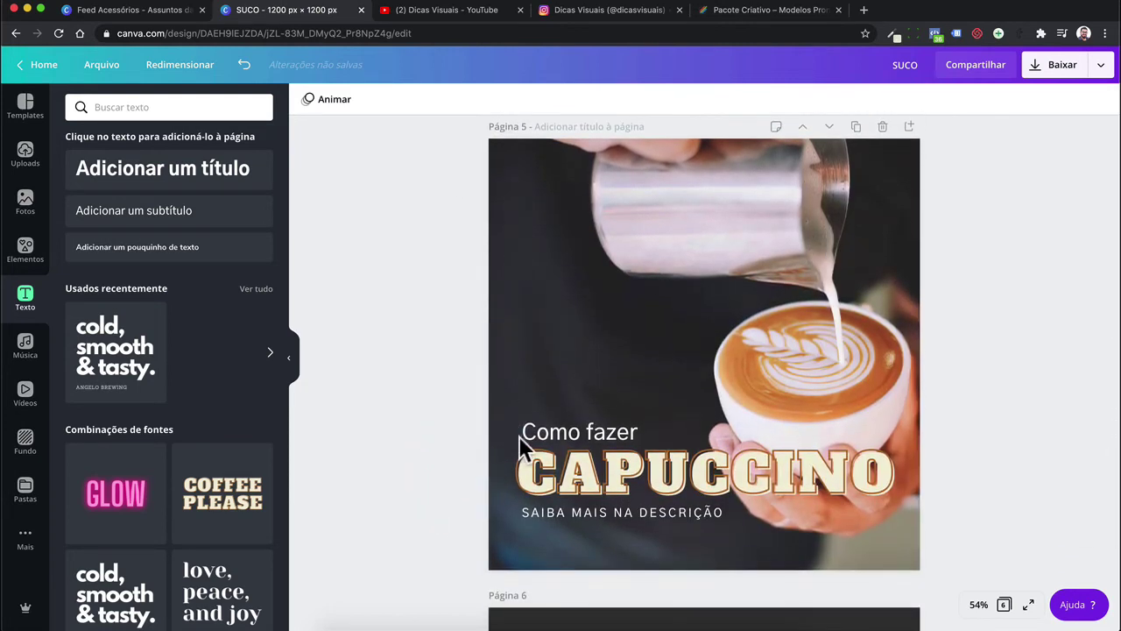
{"action": "left_click", "coordinate": [574, 478]}
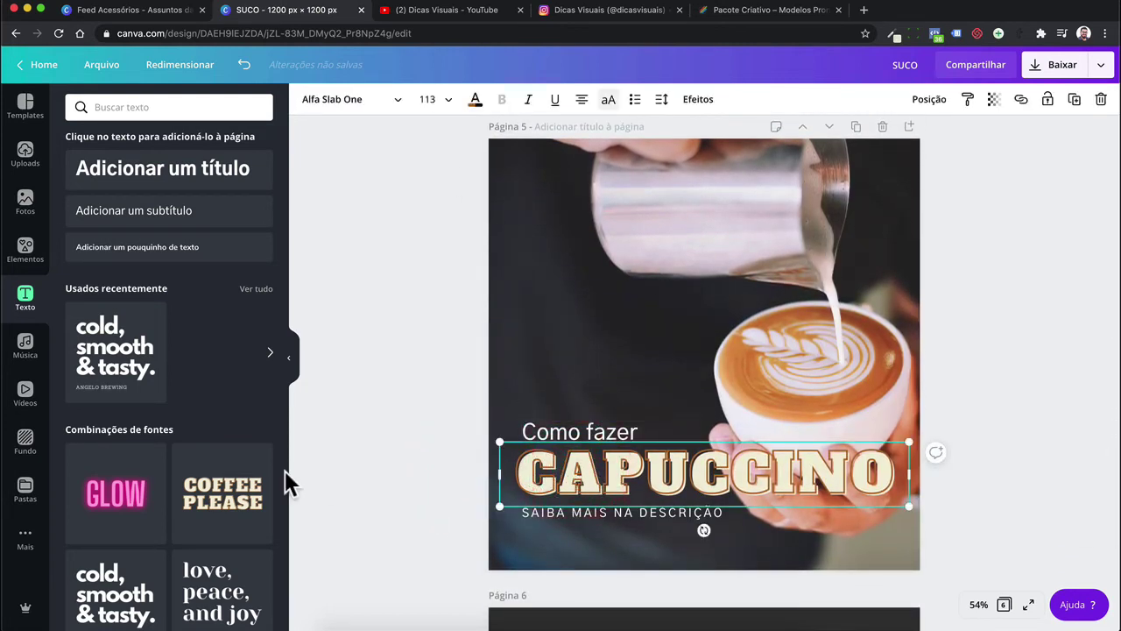
{"action": "scroll", "coordinate": [236, 473], "scroll_direction": "down", "scroll_amount": 2}
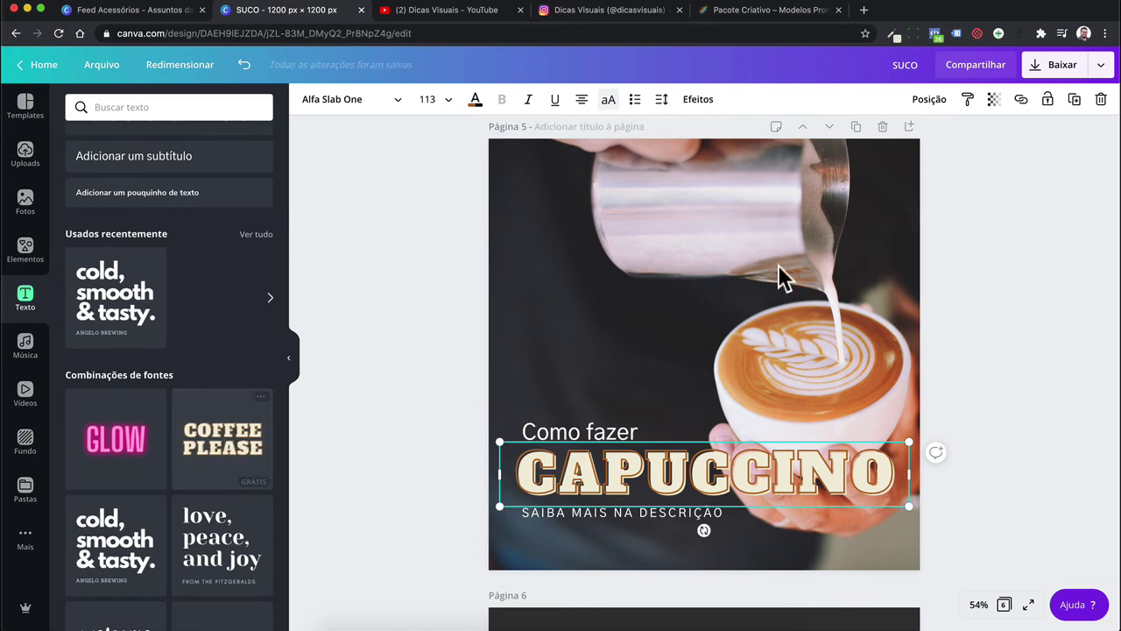
{"action": "scroll", "coordinate": [831, 281], "scroll_direction": "up", "scroll_amount": 2}
{"action": "left_click", "coordinate": [909, 205]}
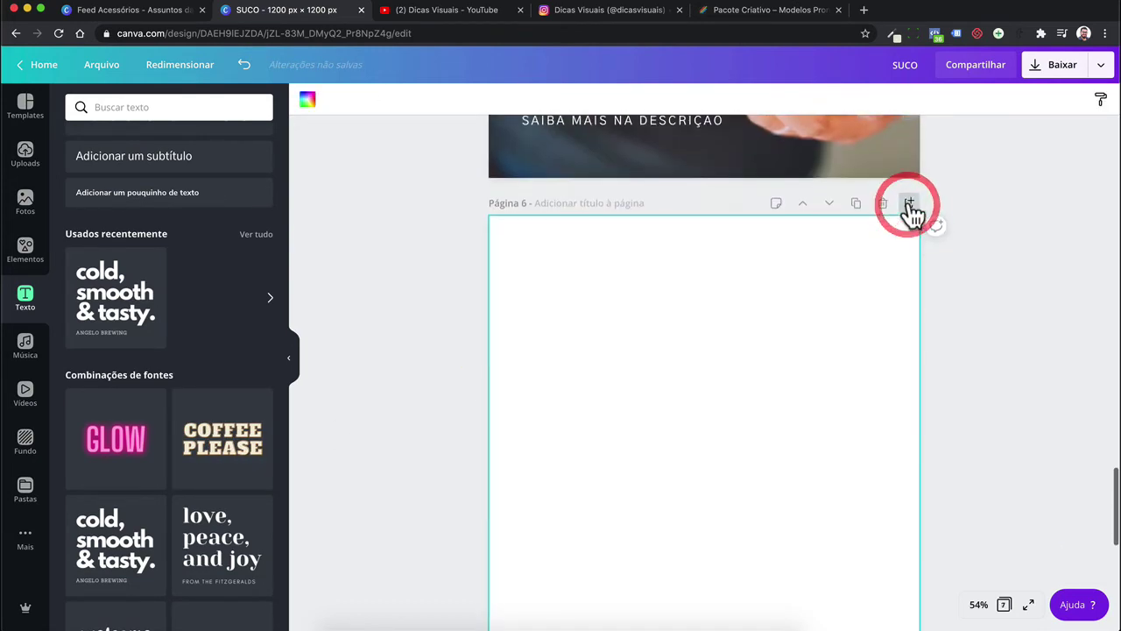
{"action": "left_click", "coordinate": [221, 454]}
Replace the "COFFEE PLEASE" text with "CAPUCCINO" and reduce it to size 117 so it fits on one line
{"action": "double_click", "coordinate": [611, 407]}
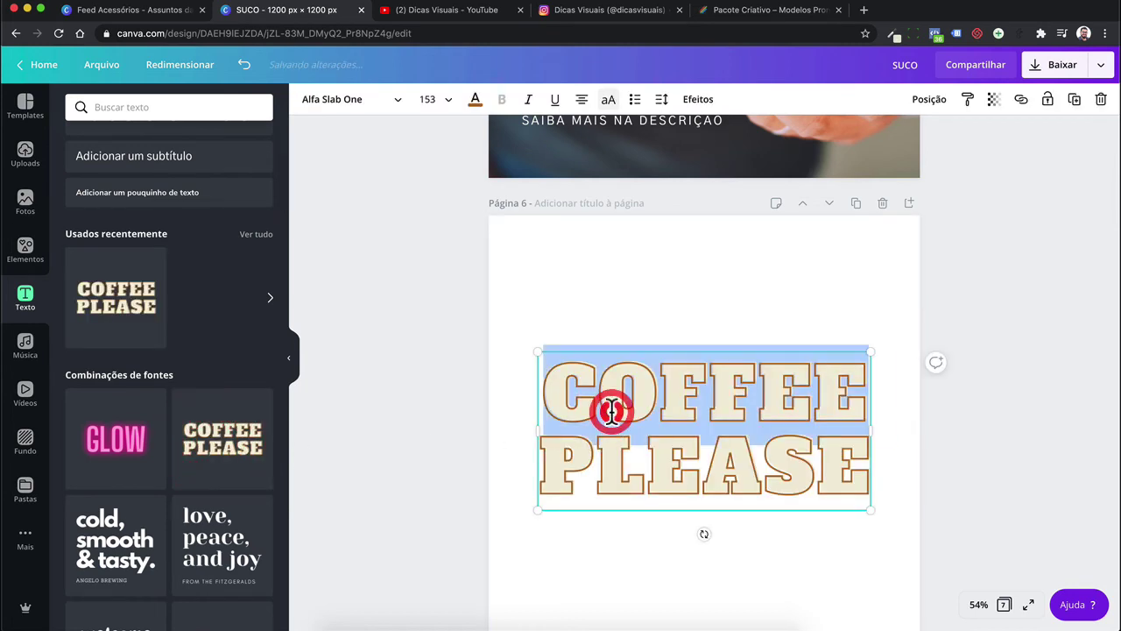
{"action": "left_click", "coordinate": [612, 410]}
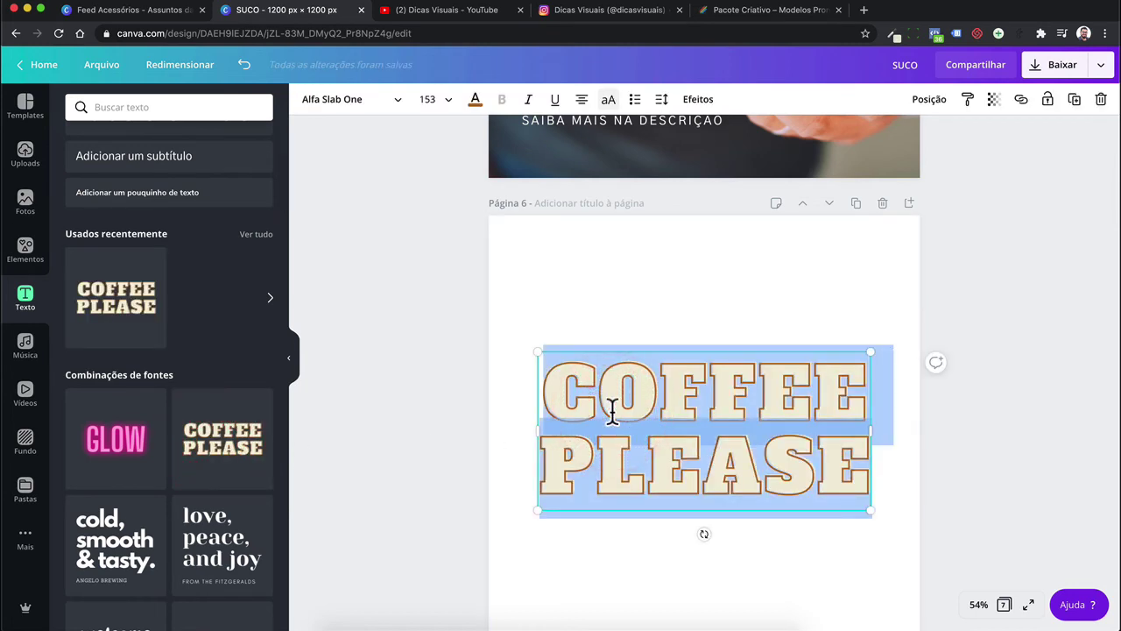
{"action": "type", "text": "CAPUCCI"}
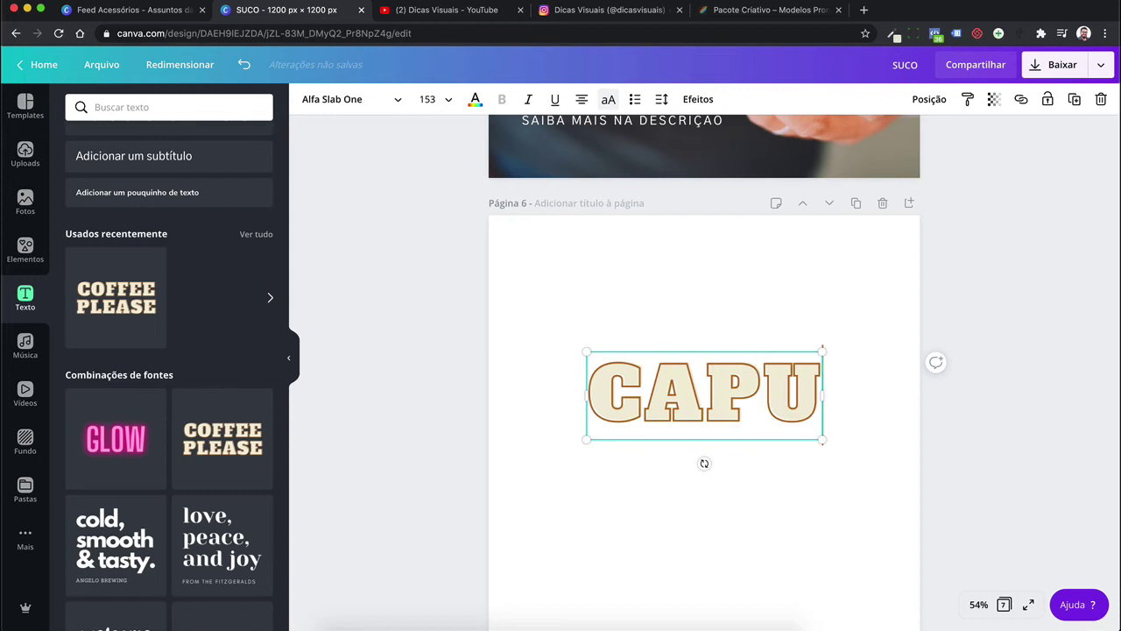
{"action": "type", "text": "NO"}
{"action": "mouse_move", "coordinate": [921, 432]}
{"action": "left_mouse_down"}
{"action": "mouse_move", "coordinate": [1037, 425]}
{"action": "mouse_move", "coordinate": [911, 415]}
{"action": "left_mouse_up"}
Adjust the Desalinhado effect on "CAPUCCINO" to Espessura 42, Distância 51 and Direção 28
{"action": "left_click", "coordinate": [698, 99]}
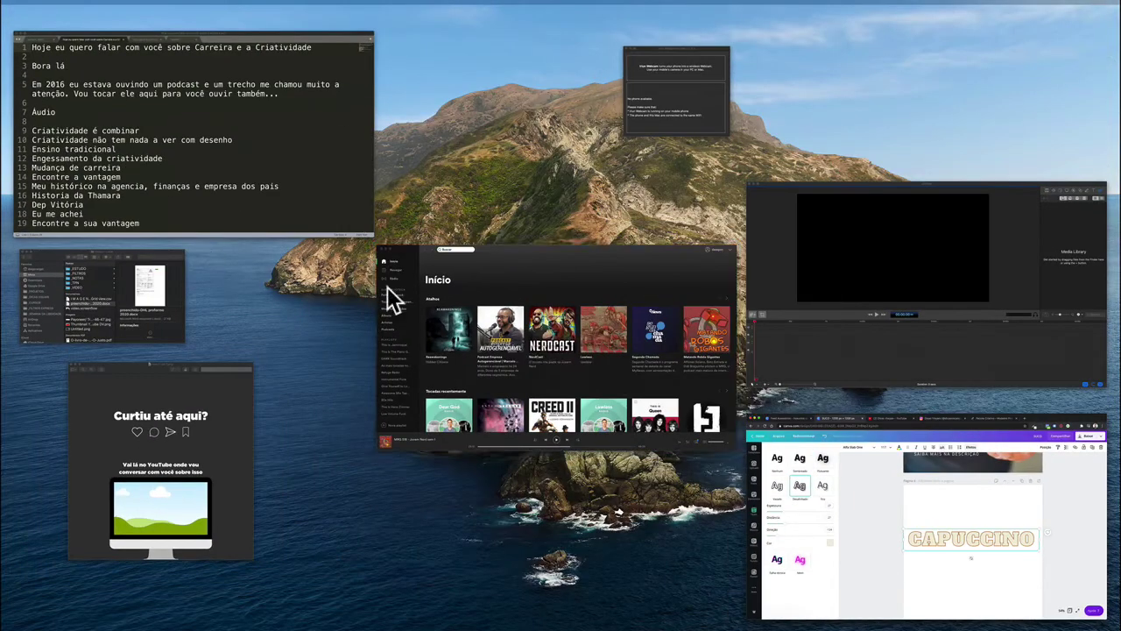
{"action": "left_click", "coordinate": [872, 500]}
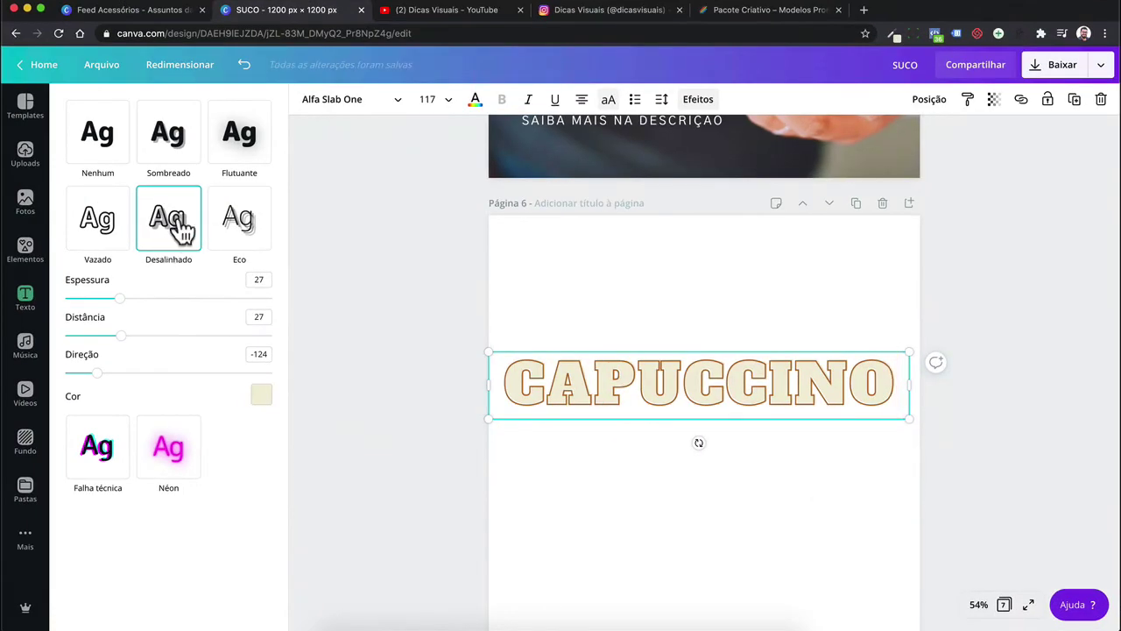
{"action": "left_click_drag", "start_coordinate": [127, 303], "coordinate": [156, 302]}
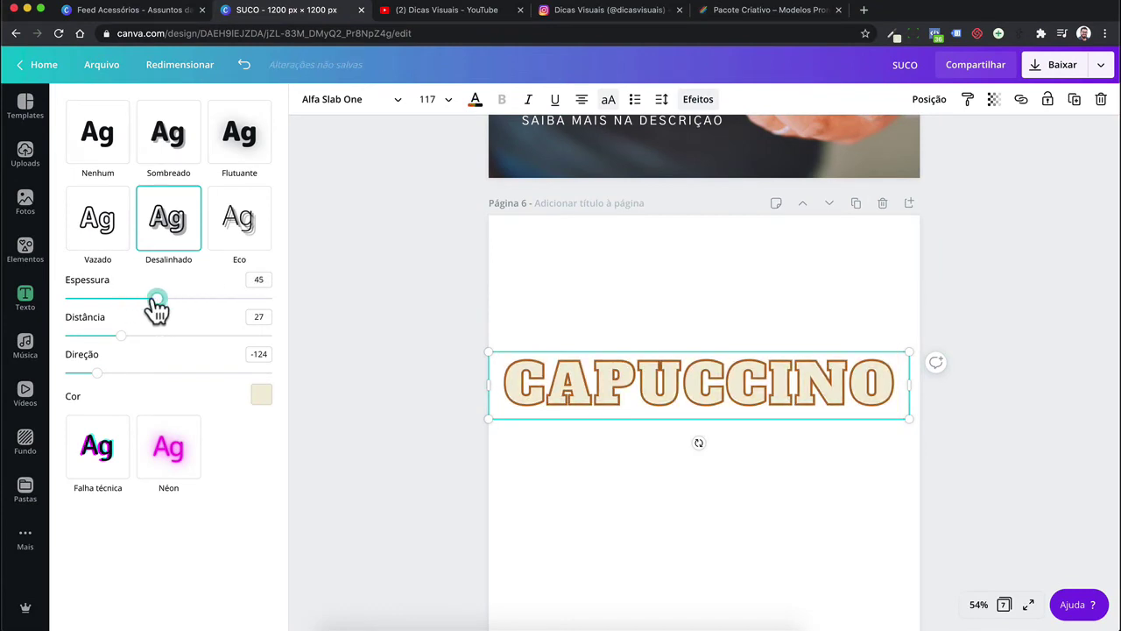
{"action": "left_click_drag", "start_coordinate": [125, 339], "coordinate": [171, 337]}
{"action": "left_click_drag", "start_coordinate": [100, 373], "coordinate": [215, 375]}
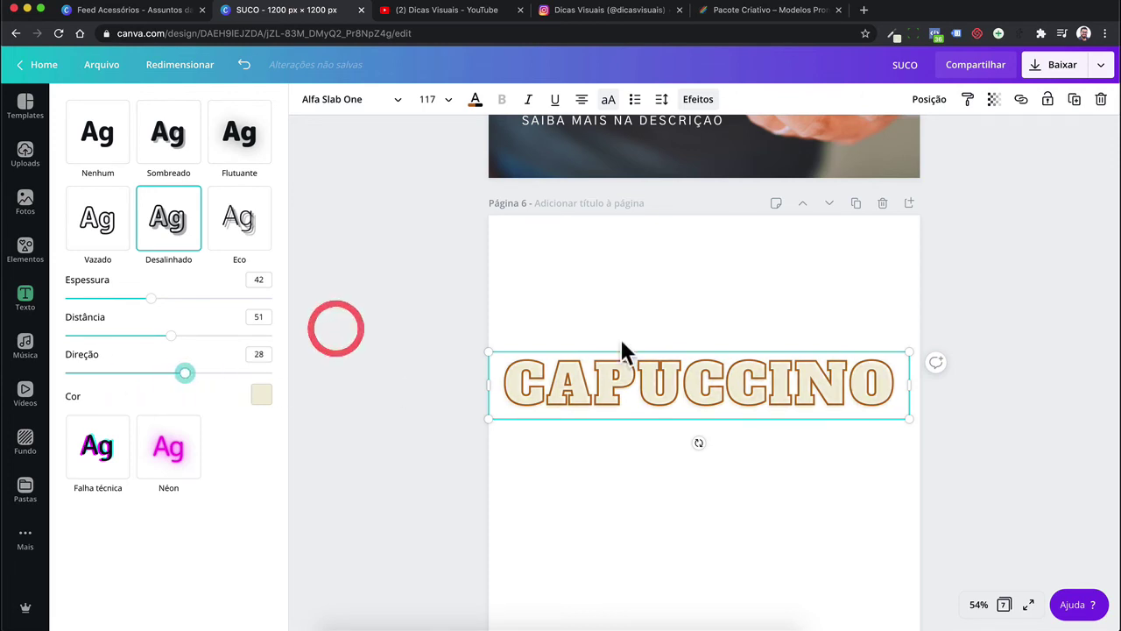
{"action": "scroll", "coordinate": [621, 348], "scroll_direction": "up", "scroll_amount": 3}
{"action": "scroll", "coordinate": [649, 412], "scroll_direction": "down", "scroll_amount": 3}
{"action": "left_click", "coordinate": [583, 246]}
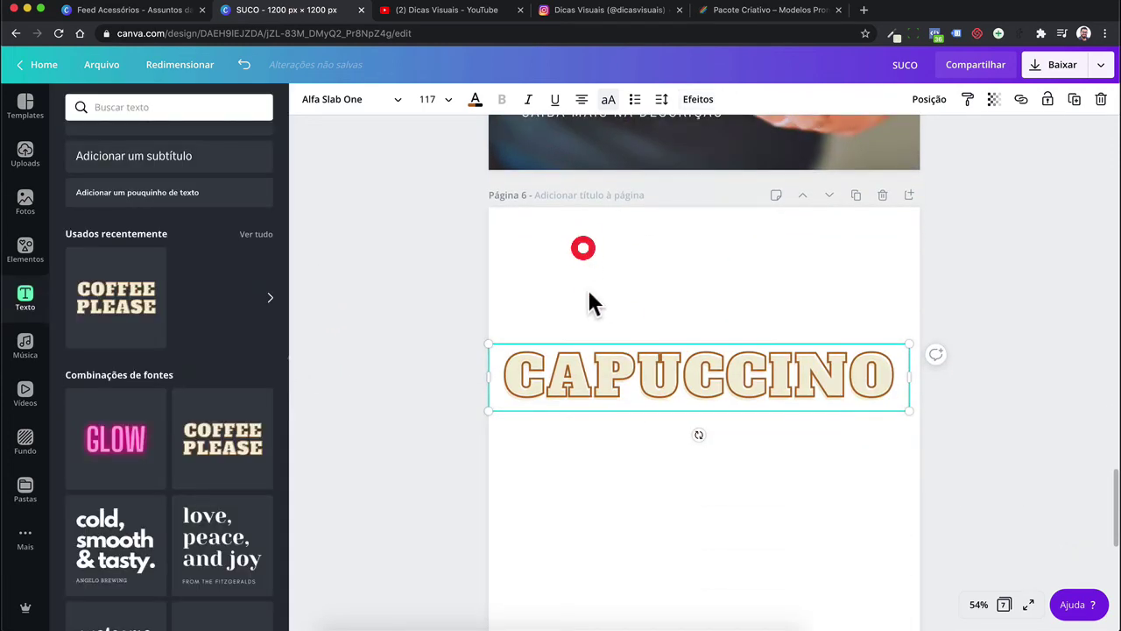
Search the photo library for "capuccino"
{"action": "scroll", "coordinate": [588, 277], "scroll_direction": "down", "scroll_amount": 1}
{"action": "left_click", "coordinate": [26, 206]}
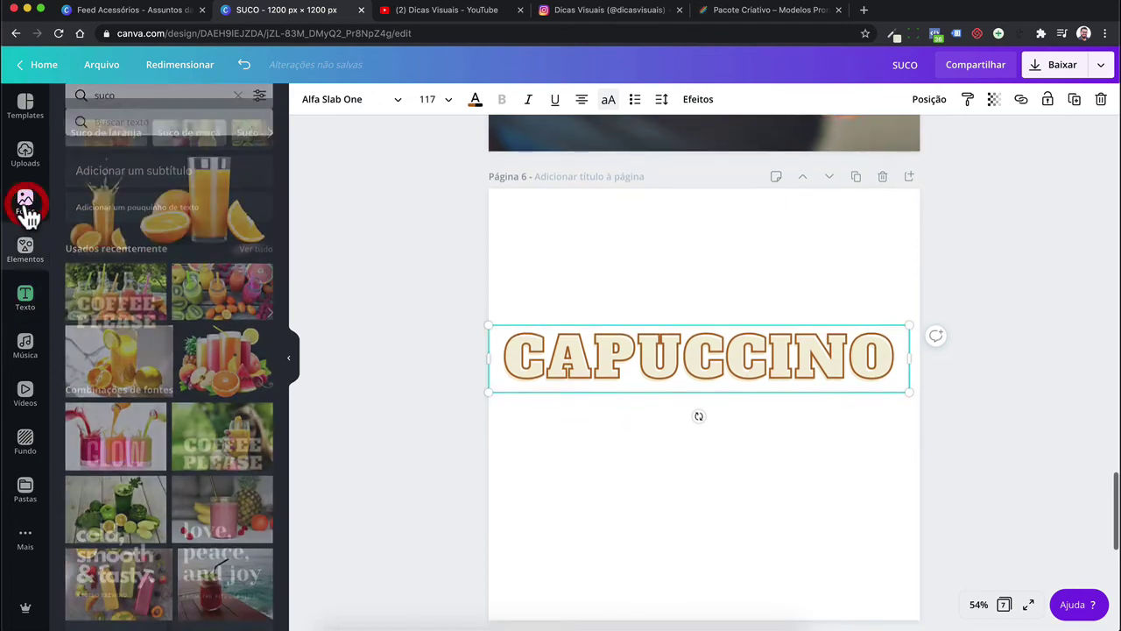
{"action": "left_click", "coordinate": [130, 112]}
{"action": "type", "text": "cap"}
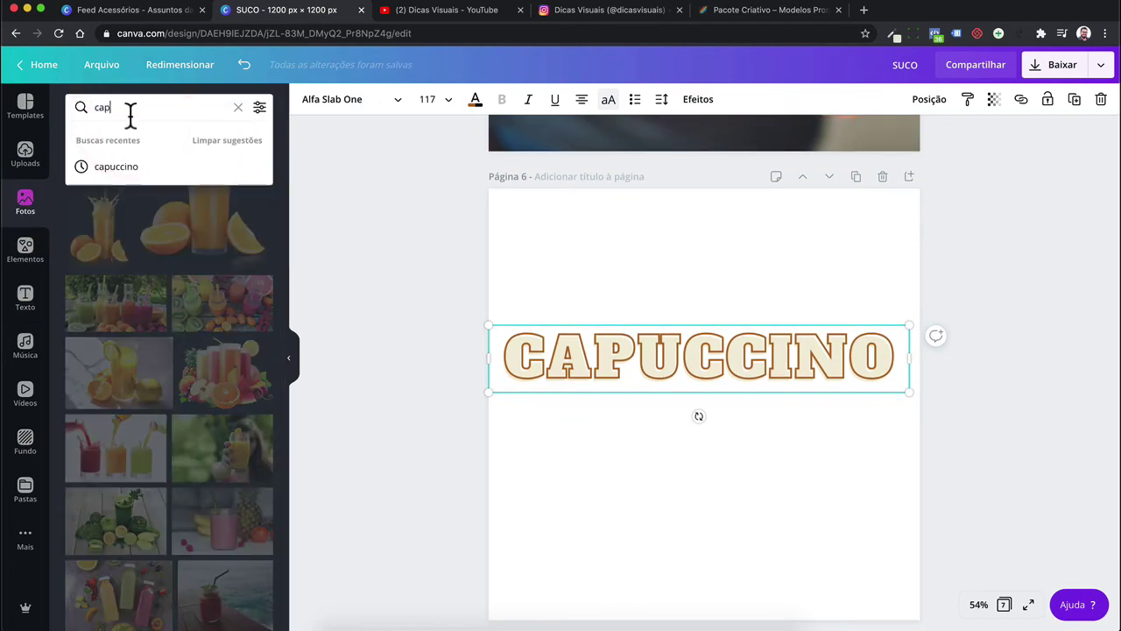
{"action": "type", "text": "uccino"}
{"action": "key", "text": "Return"}
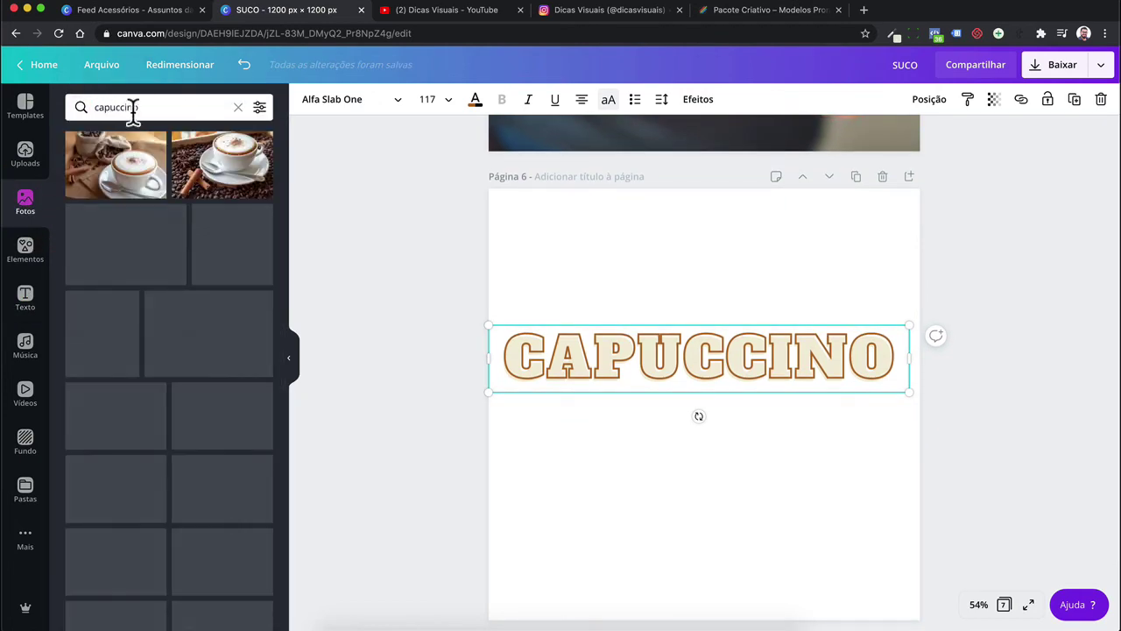
Set the photo of milk being poured into a cup as page 6's background and shift its crop to show pitcher and cup
{"action": "scroll", "coordinate": [204, 397], "scroll_direction": "down", "scroll_amount": 1}
{"action": "left_click_drag", "start_coordinate": [214, 408], "coordinate": [637, 245]}
{"action": "double_click", "coordinate": [584, 225]}
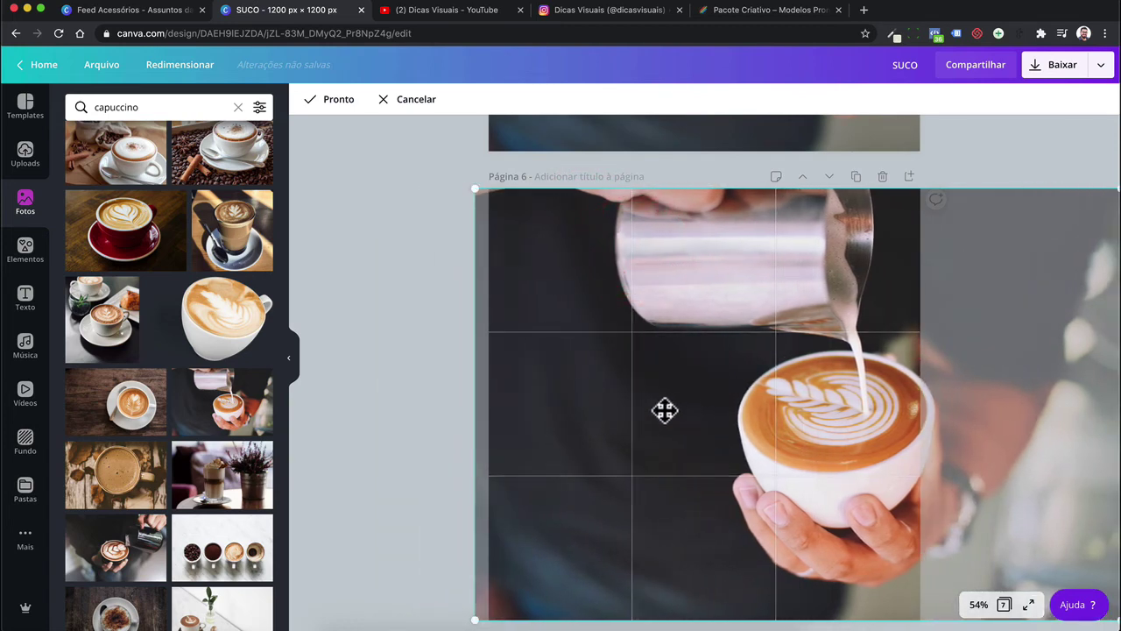
{"action": "left_click", "coordinate": [408, 425]}
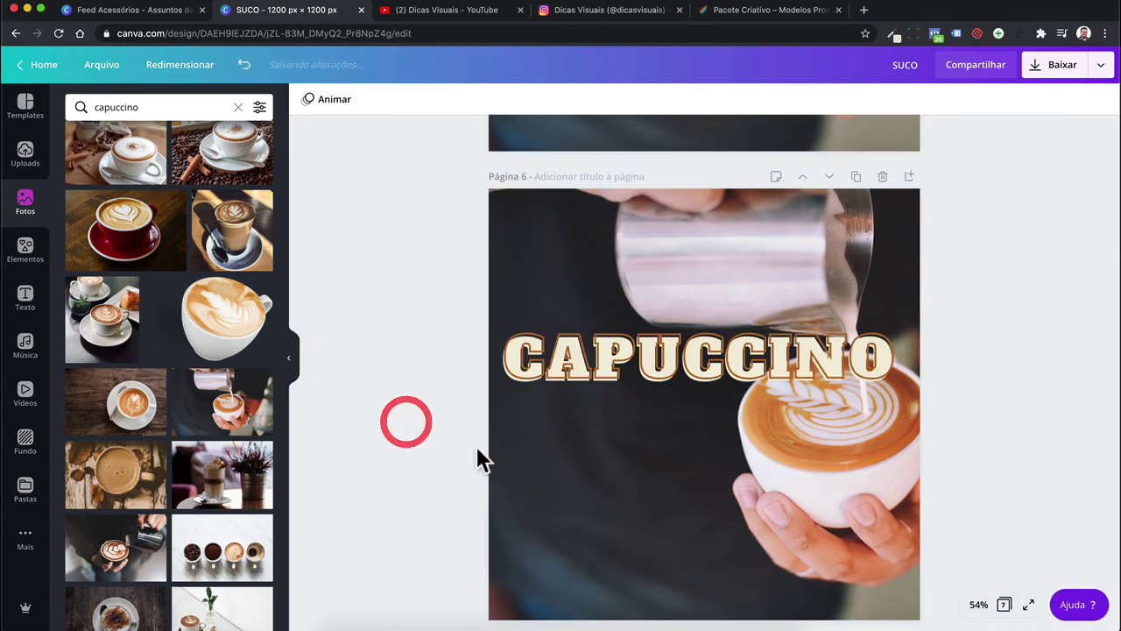
Move "CAPUCCINO" to the lower part of the photo and reduce it to size 99,8
{"action": "scroll", "coordinate": [478, 464], "scroll_direction": "down", "scroll_amount": 2}
{"action": "left_click_drag", "start_coordinate": [631, 330], "coordinate": [644, 497]}
{"action": "left_click_drag", "start_coordinate": [918, 449], "coordinate": [859, 453]}
{"action": "left_click_drag", "start_coordinate": [747, 459], "coordinate": [764, 467]}
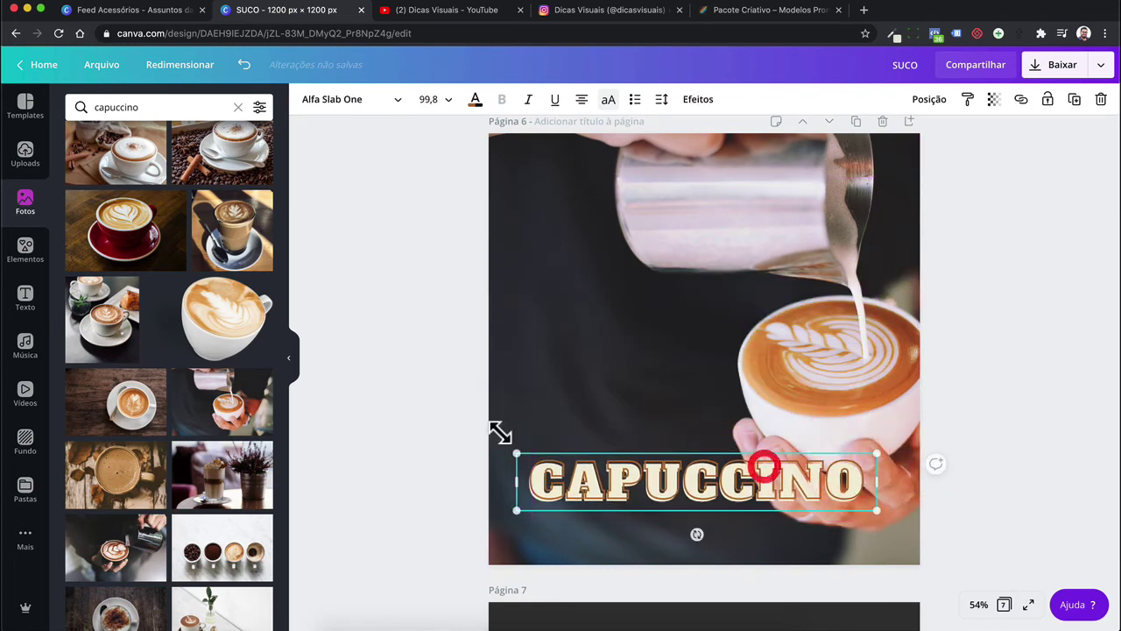
{"action": "left_click", "coordinate": [454, 428]}
Add a small text reading "Saiba como fazer" above "CAPUCCINO"
{"action": "left_click", "coordinate": [26, 298]}
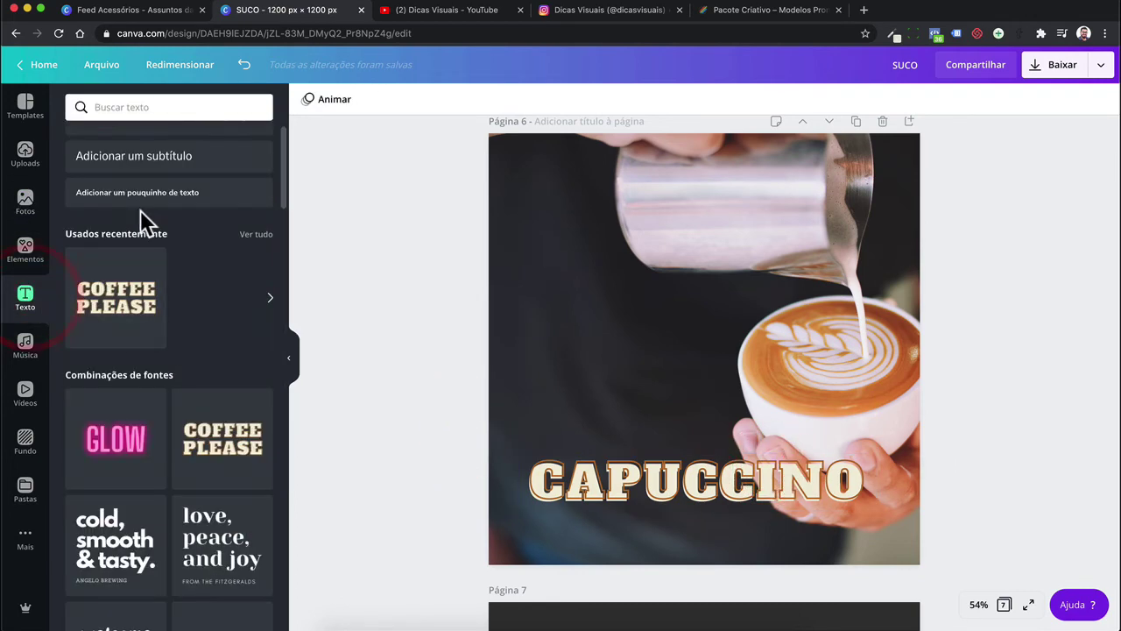
{"action": "left_click_drag", "start_coordinate": [593, 391], "coordinate": [601, 400]}
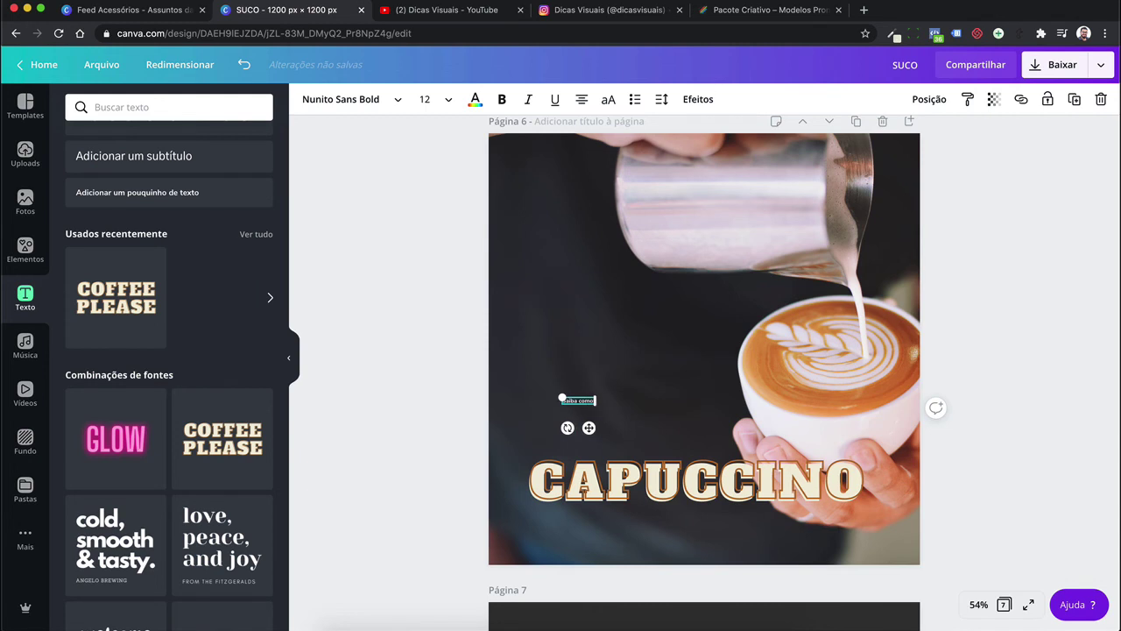
{"action": "left_click", "coordinate": [406, 431]}
Enlarge "Saiba como fazer" to size 41,2 and place it directly above the start of "CAPUCCINO"
{"action": "left_click", "coordinate": [578, 396]}
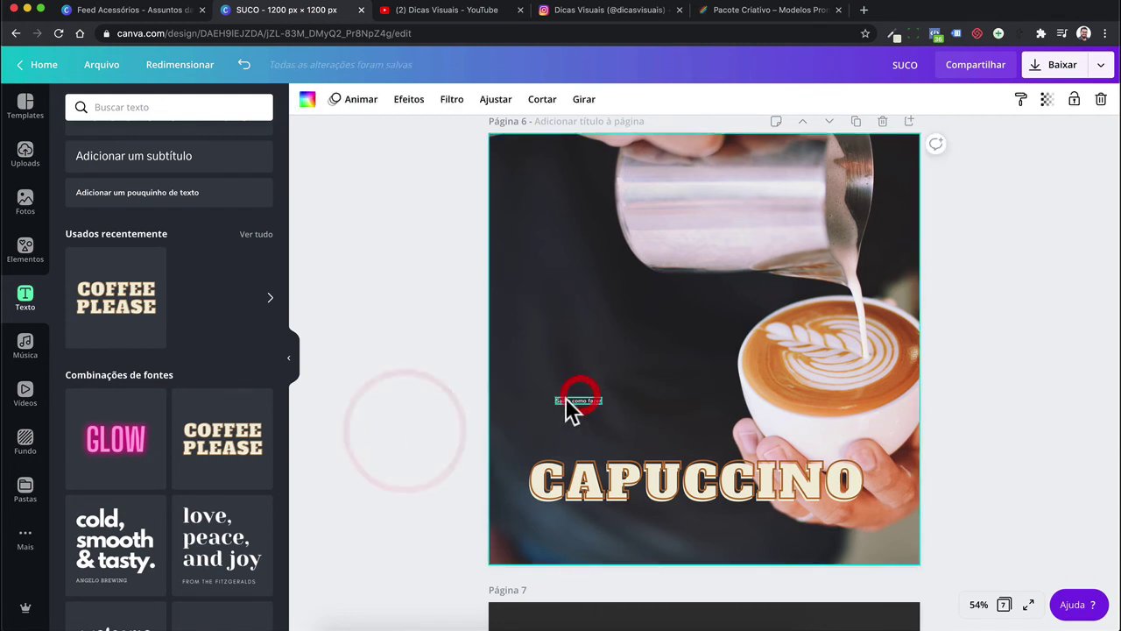
{"action": "left_click", "coordinate": [565, 399]}
{"action": "left_click_drag", "start_coordinate": [556, 395], "coordinate": [502, 375]}
{"action": "left_click", "coordinate": [405, 415]}
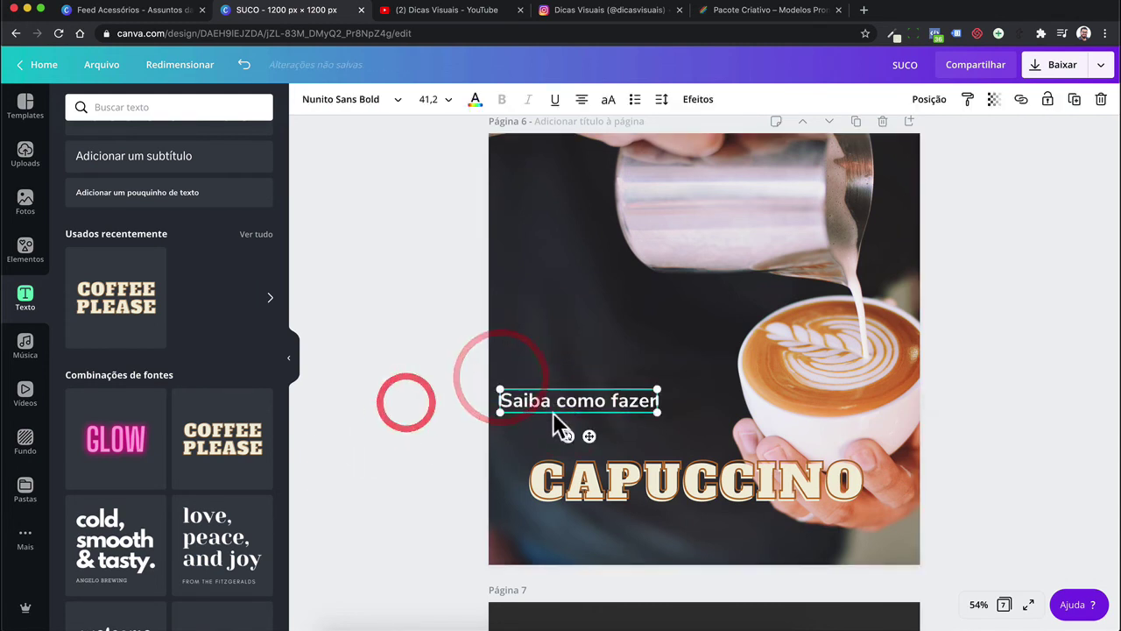
{"action": "left_click_drag", "start_coordinate": [548, 405], "coordinate": [575, 436]}
{"action": "left_click", "coordinate": [590, 489]}
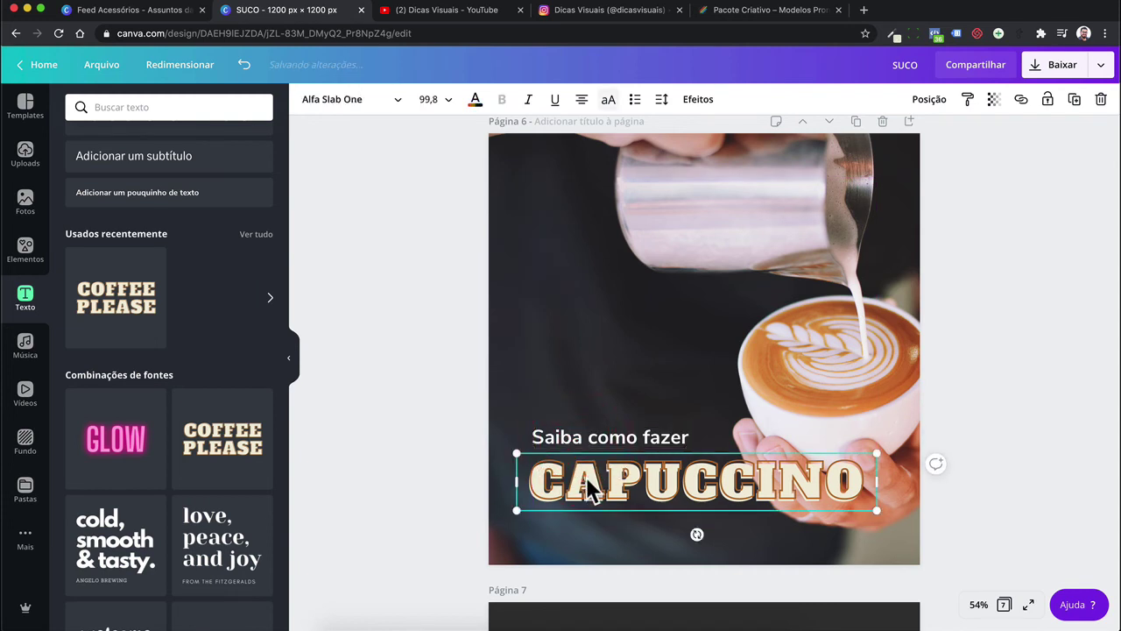
{"action": "left_click", "coordinate": [477, 517]}
Duplicate the "Saiba como fazer" text below "CAPUCCINO" and change the copy to "Veja na legenda"
{"action": "left_click", "coordinate": [599, 437]}
{"action": "scroll", "coordinate": [599, 437], "scroll_direction": "down", "scroll_amount": 1}
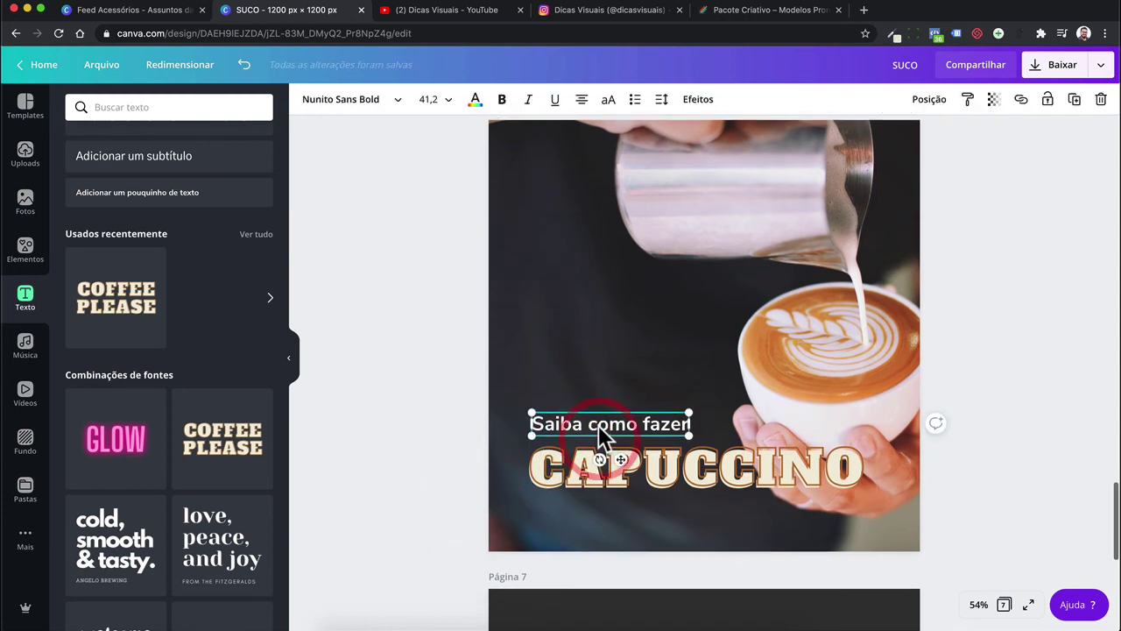
{"action": "left_click_drag", "start_coordinate": [593, 434], "coordinate": [590, 512]}
{"action": "left_click", "coordinate": [591, 517]}
{"action": "double_click", "coordinate": [599, 502]}
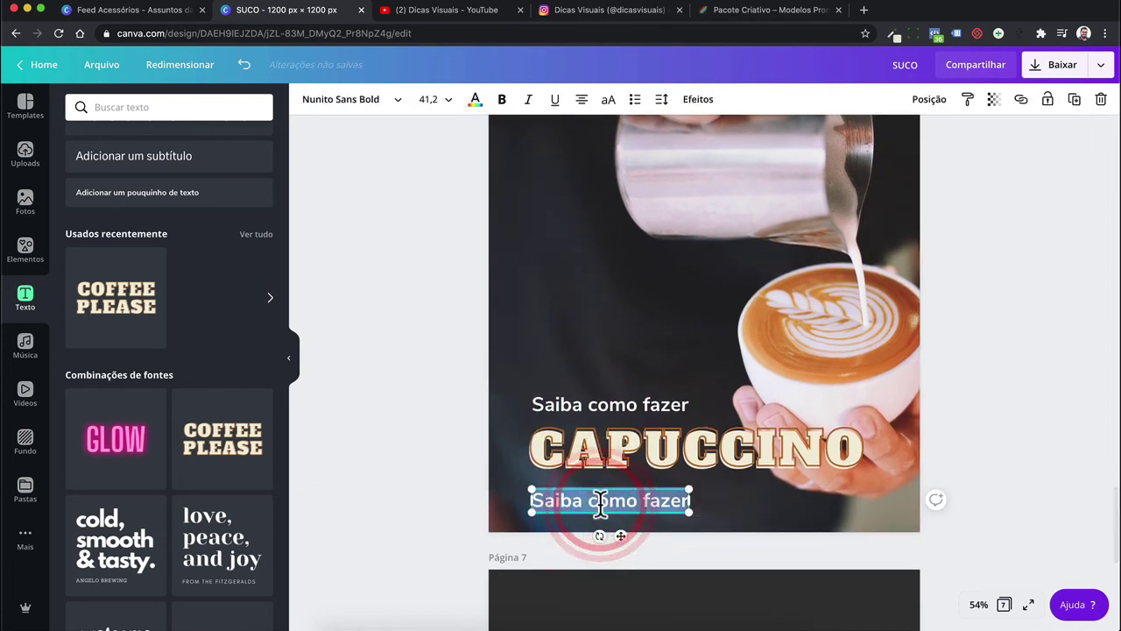
{"action": "type", "text": "Veja!"}
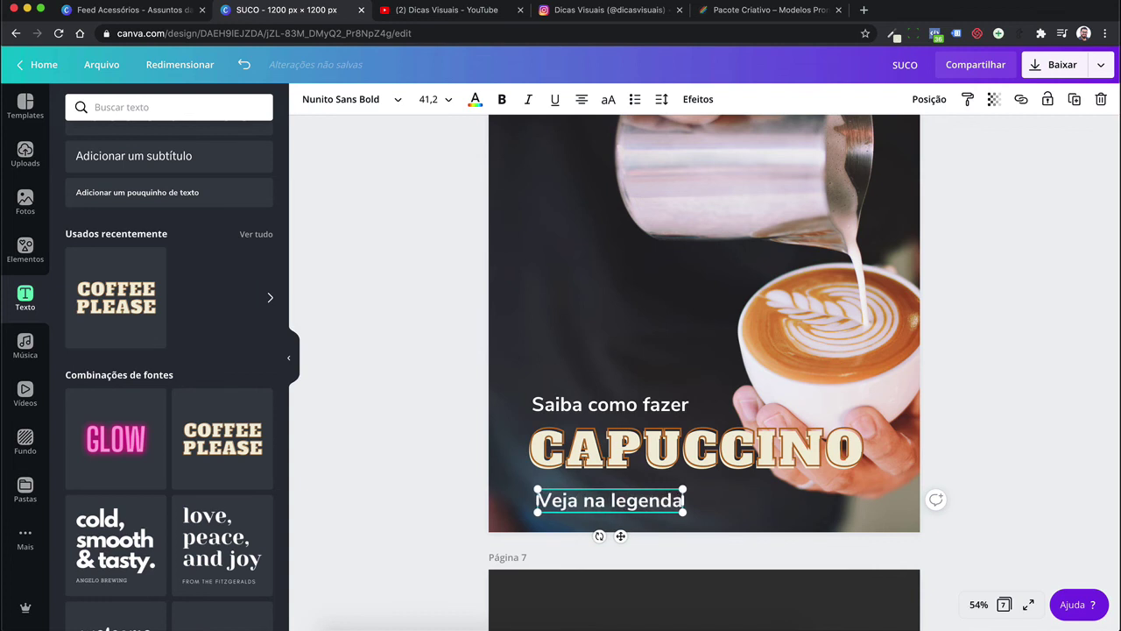
Make "Veja na legenda" uppercase and set its letter spacing to 201
{"action": "left_click", "coordinate": [609, 101]}
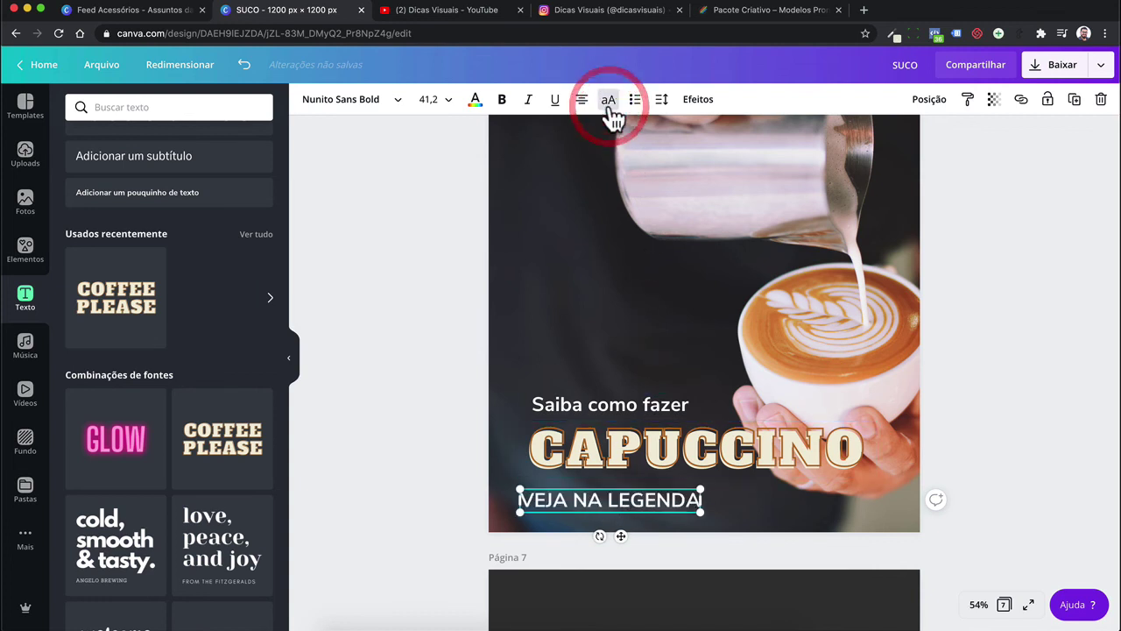
{"action": "left_click", "coordinate": [661, 99]}
{"action": "left_click_drag", "start_coordinate": [753, 139], "coordinate": [781, 153]}
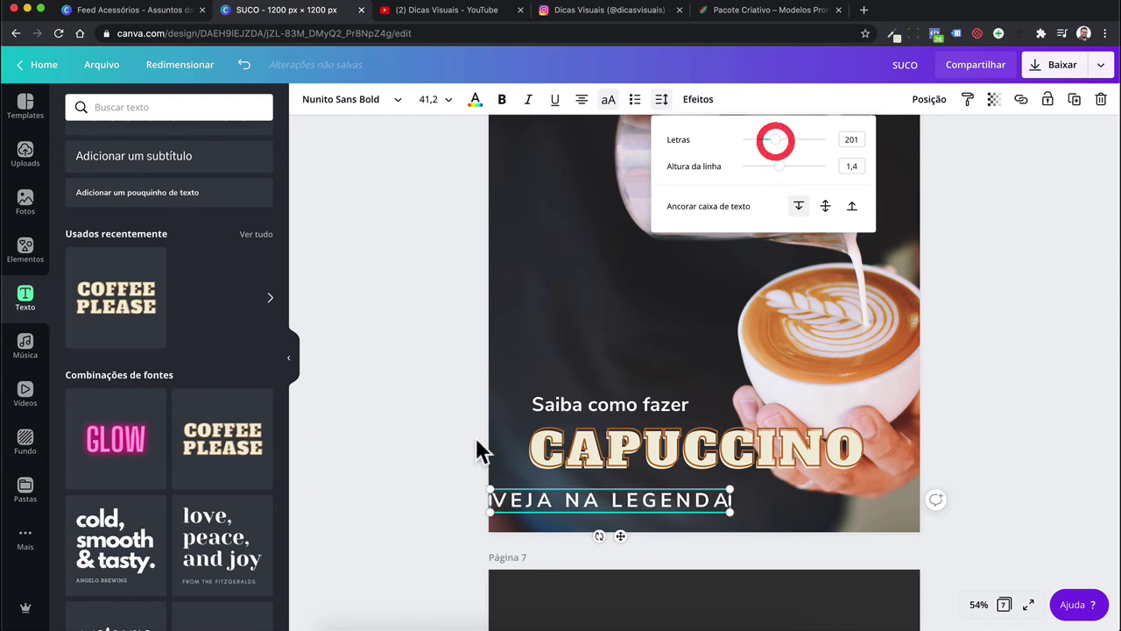
{"action": "left_click", "coordinate": [450, 465]}
Shrink "VEJA NA LEGENDA" to size 24,4 and align it just below the start of "CAPUCCINO"
{"action": "left_click", "coordinate": [502, 504]}
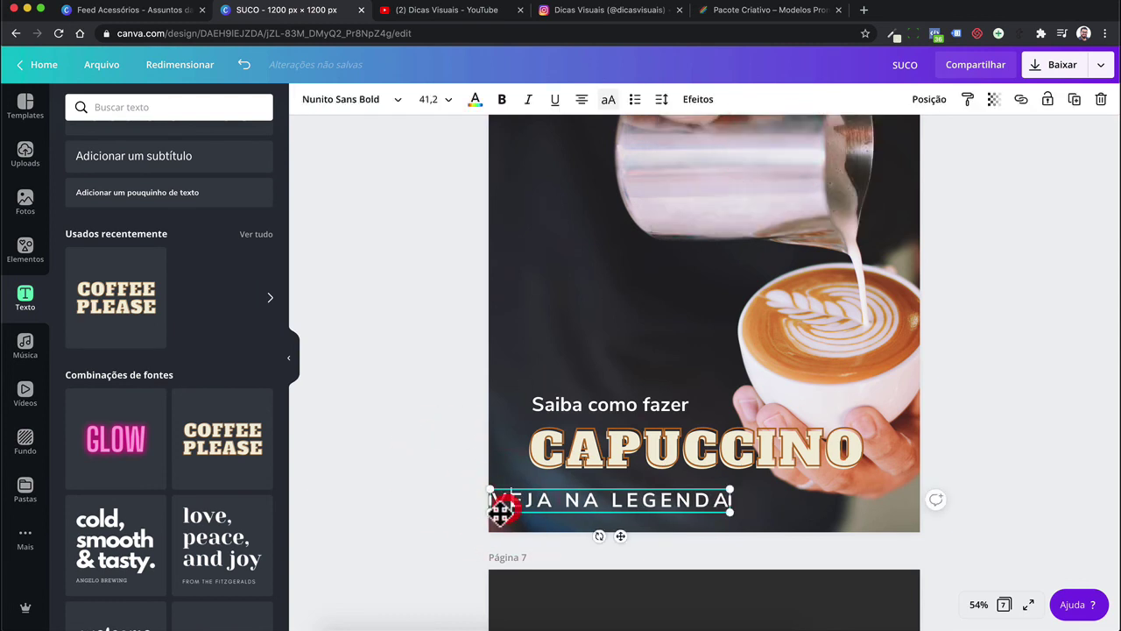
{"action": "left_click_drag", "start_coordinate": [490, 514], "coordinate": [589, 497]}
{"action": "left_click_drag", "start_coordinate": [448, 505], "coordinate": [561, 488]}
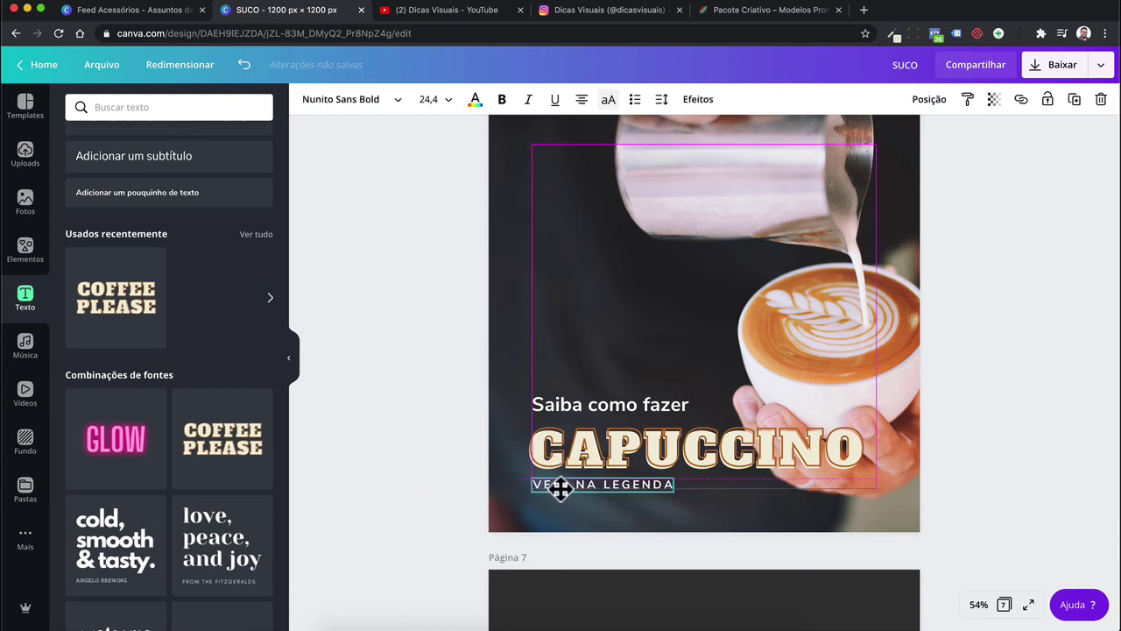
{"action": "left_click", "coordinate": [460, 473]}
Review the capuccino post on page 6, then return to page 1 and select the topmost outlined "SUCO" text
{"action": "scroll", "coordinate": [645, 536], "scroll_direction": "up", "scroll_amount": 2}
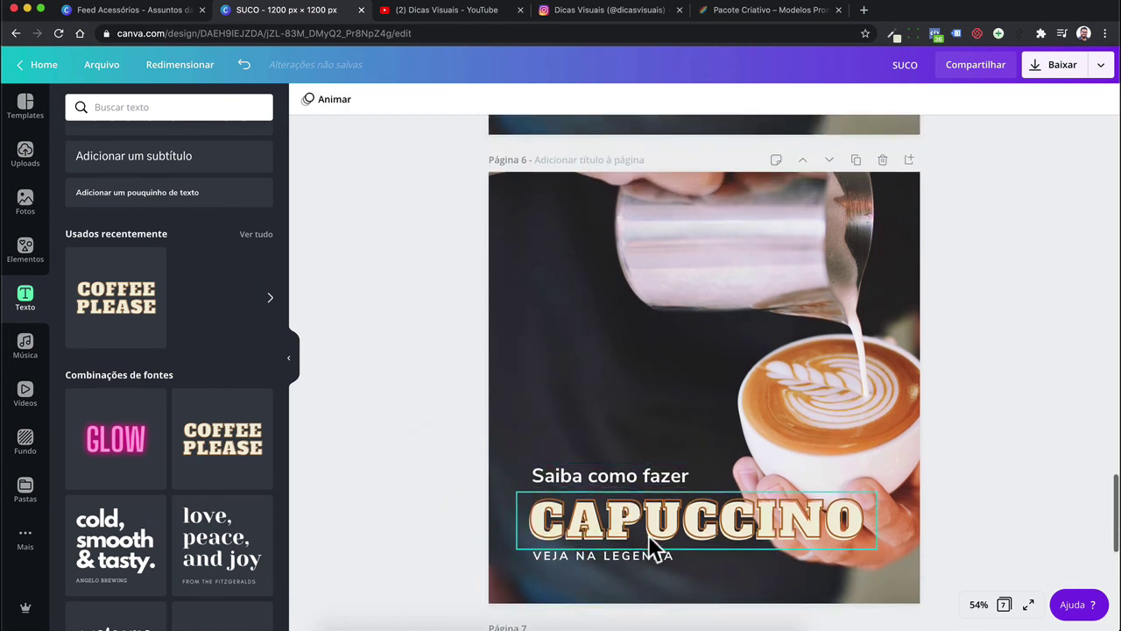
{"action": "scroll", "coordinate": [659, 548], "scroll_direction": "down", "scroll_amount": 1}
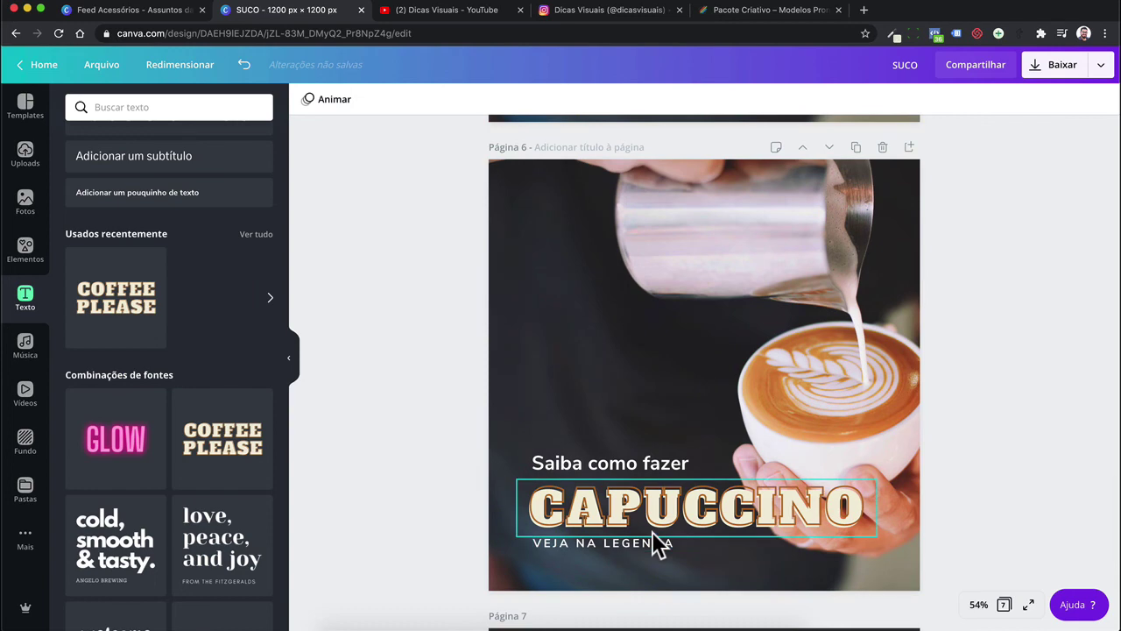
{"action": "scroll", "coordinate": [658, 544], "scroll_direction": "up", "scroll_amount": 20}
{"action": "scroll", "coordinate": [652, 544], "scroll_direction": "up", "scroll_amount": 4}
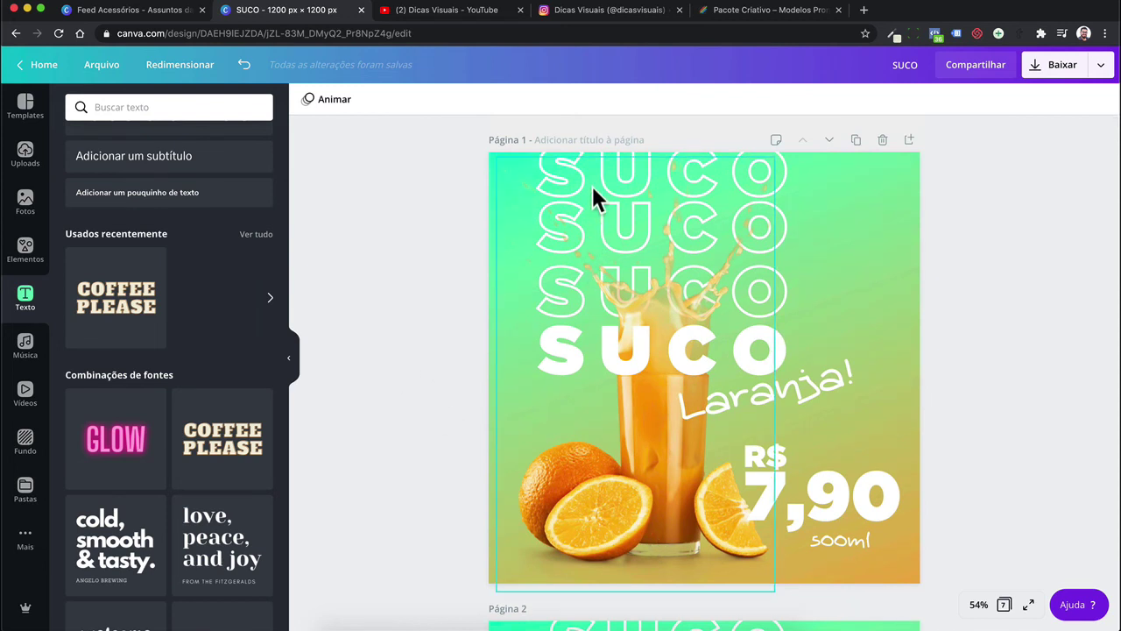
{"action": "left_click", "coordinate": [782, 173]}
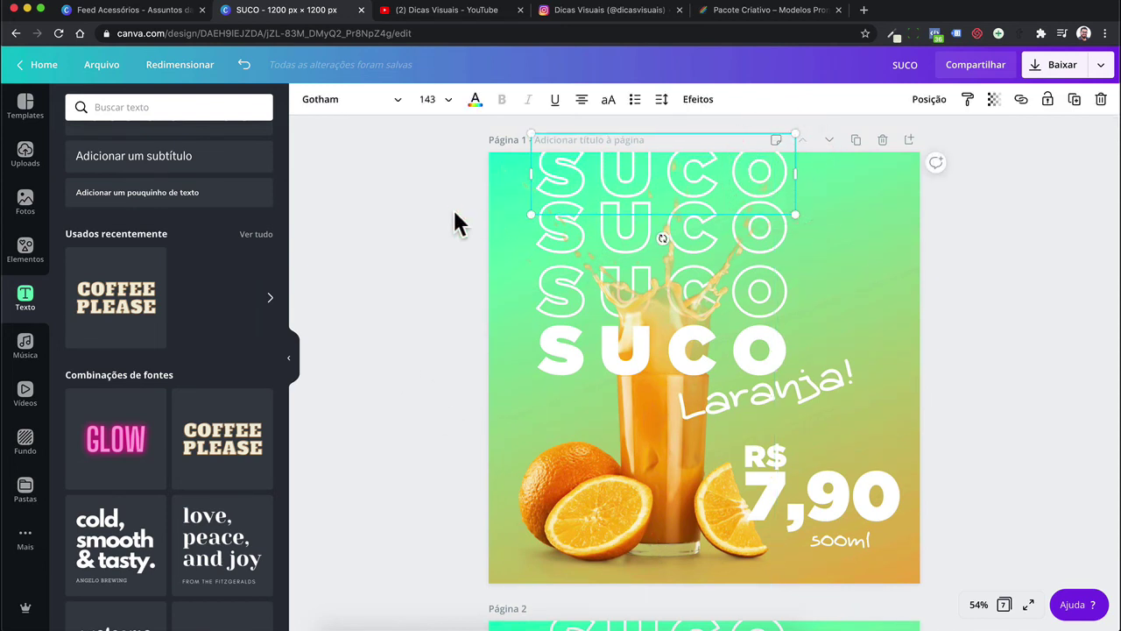